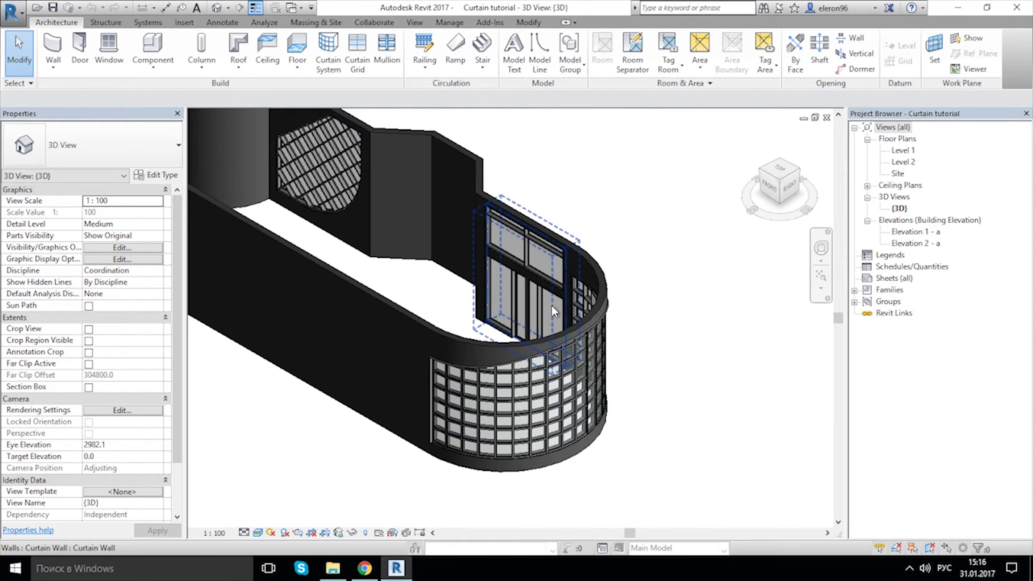
shift+middle_drag(554, 311, 540, 337)
scroll(540, 337, down, 3)
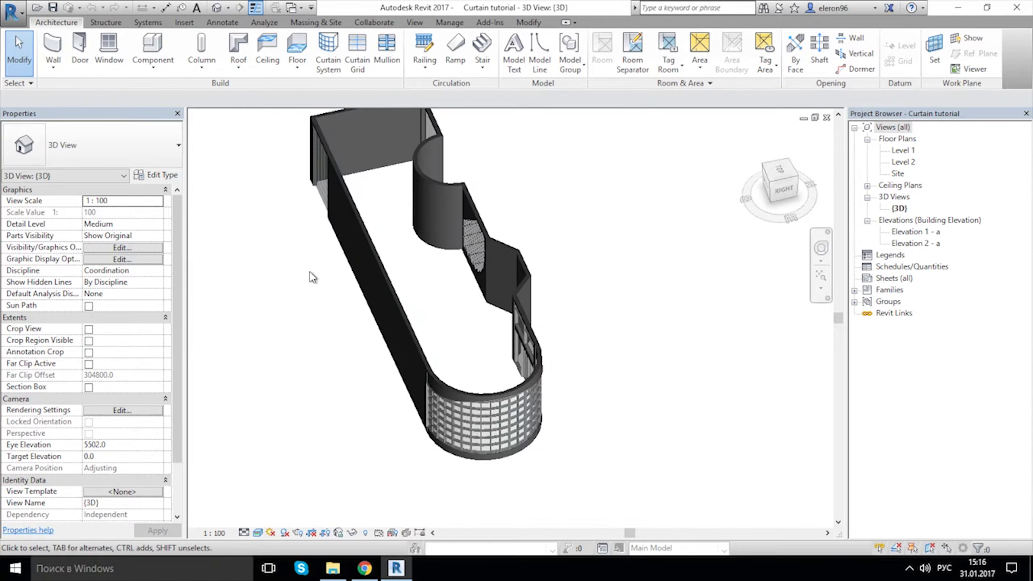
click(12, 12)
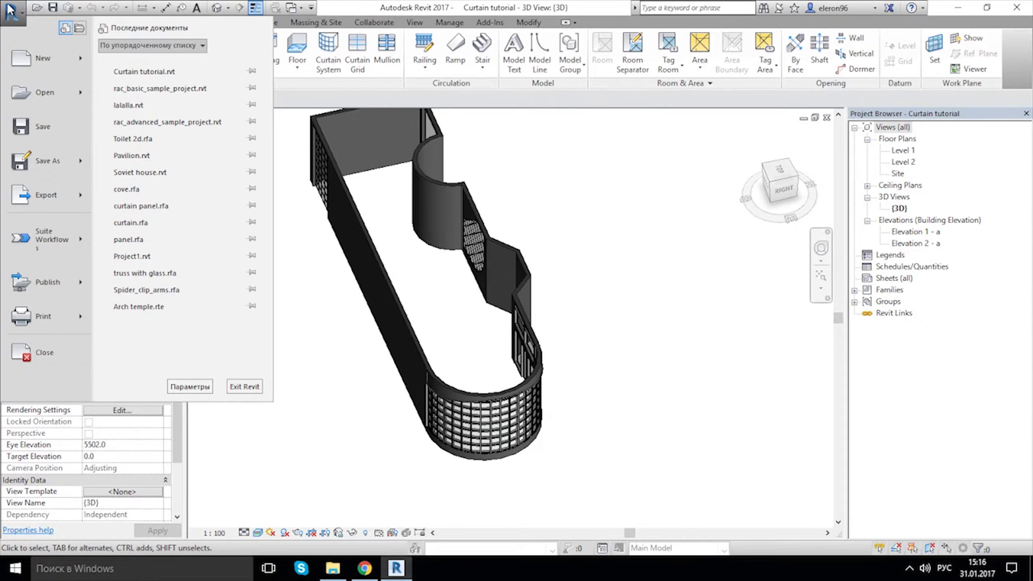
click(43, 62)
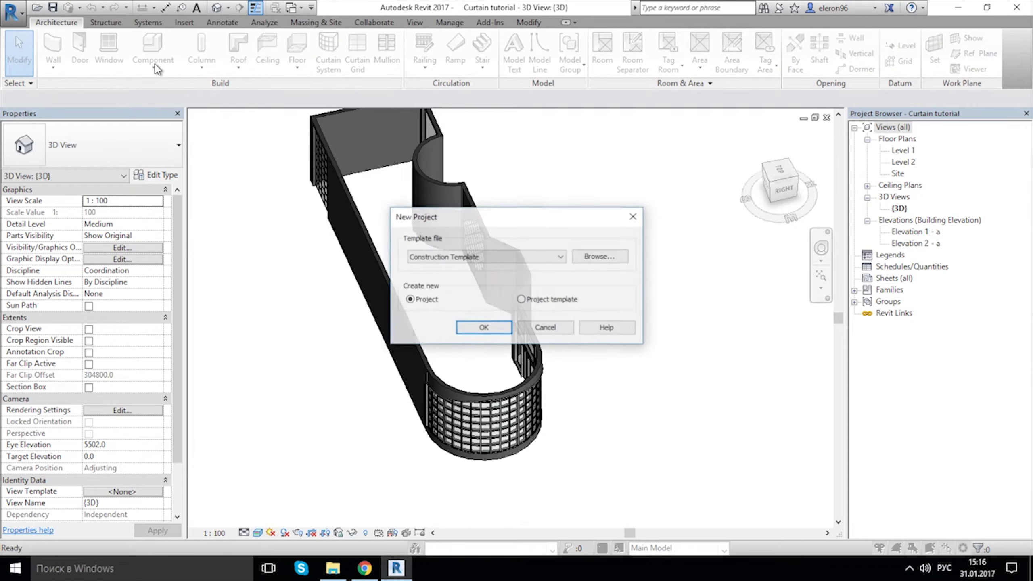
click(546, 328)
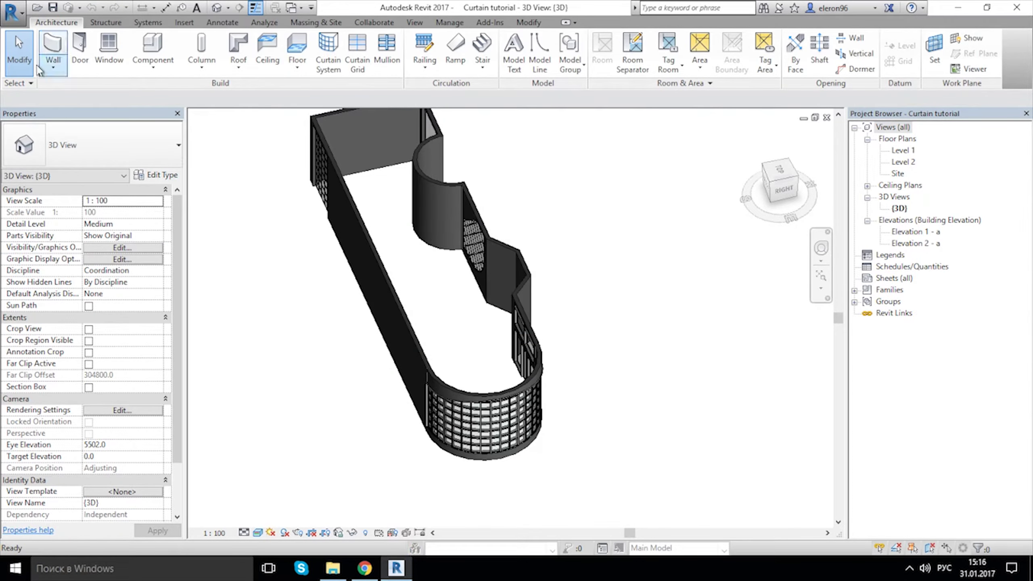
Create a new family from the Metric Profile-Mullion template.
click(12, 12)
mouse_move(80, 56)
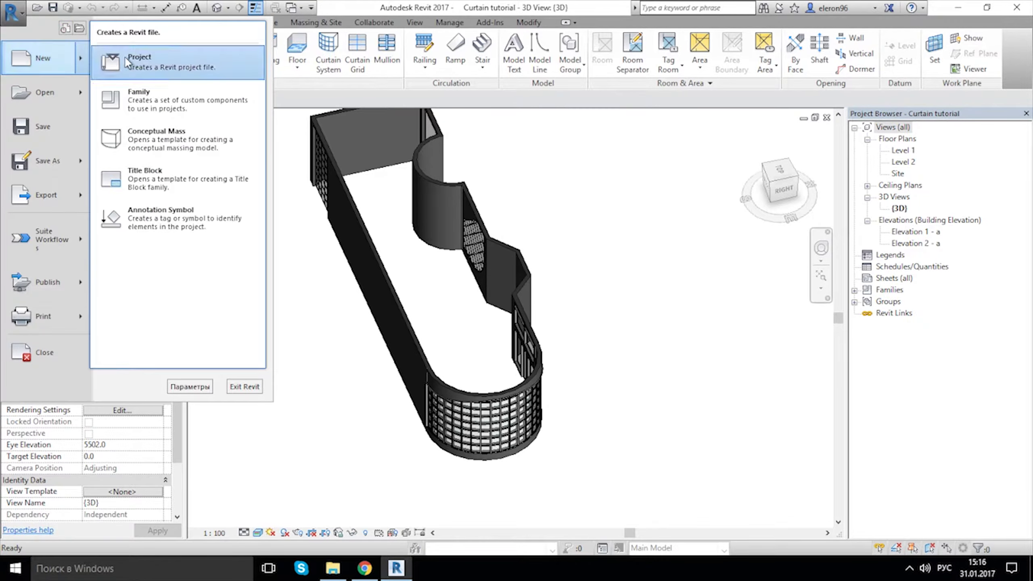
click(155, 104)
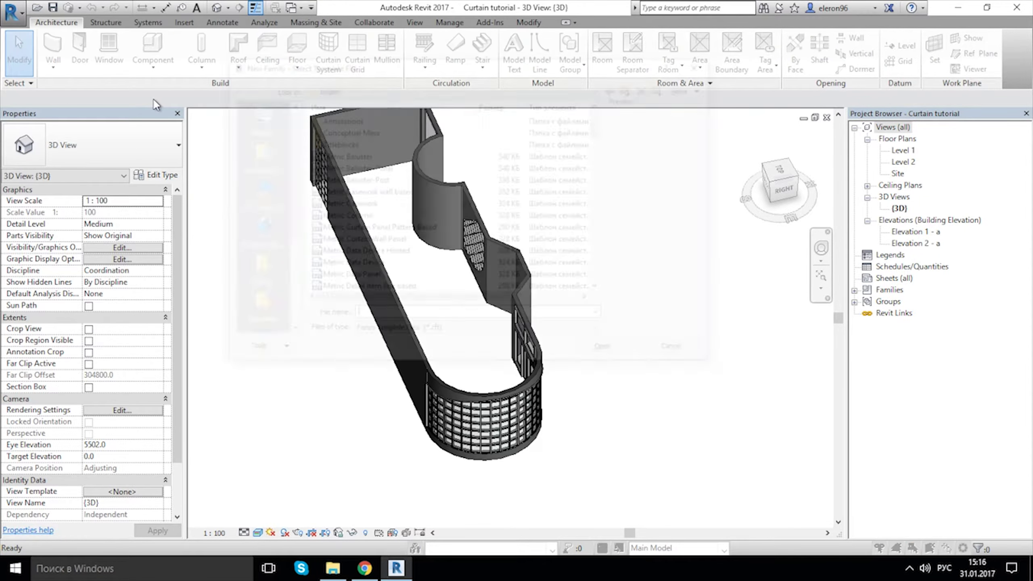
drag(601, 130, 601, 230)
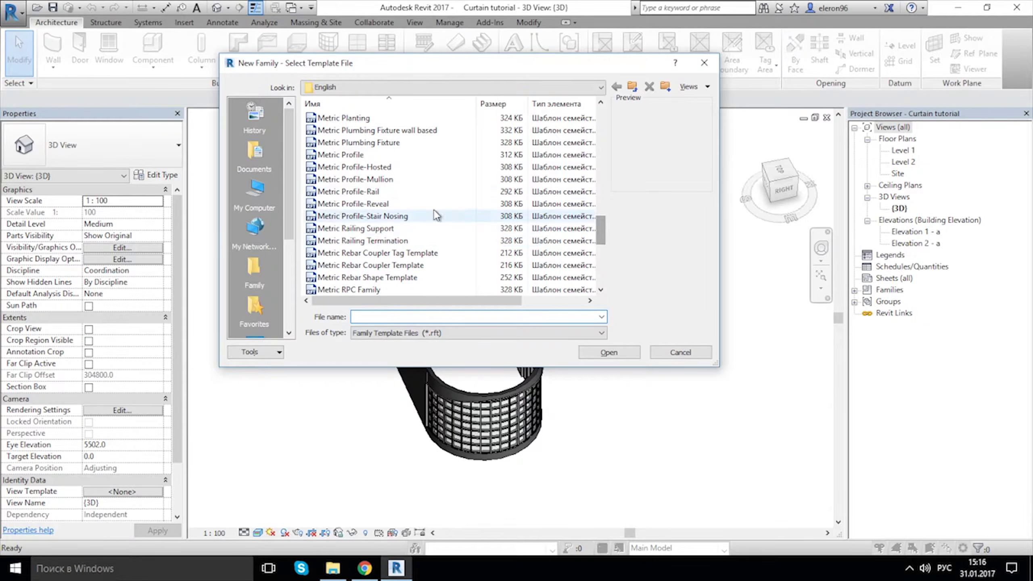
click(402, 179)
click(609, 352)
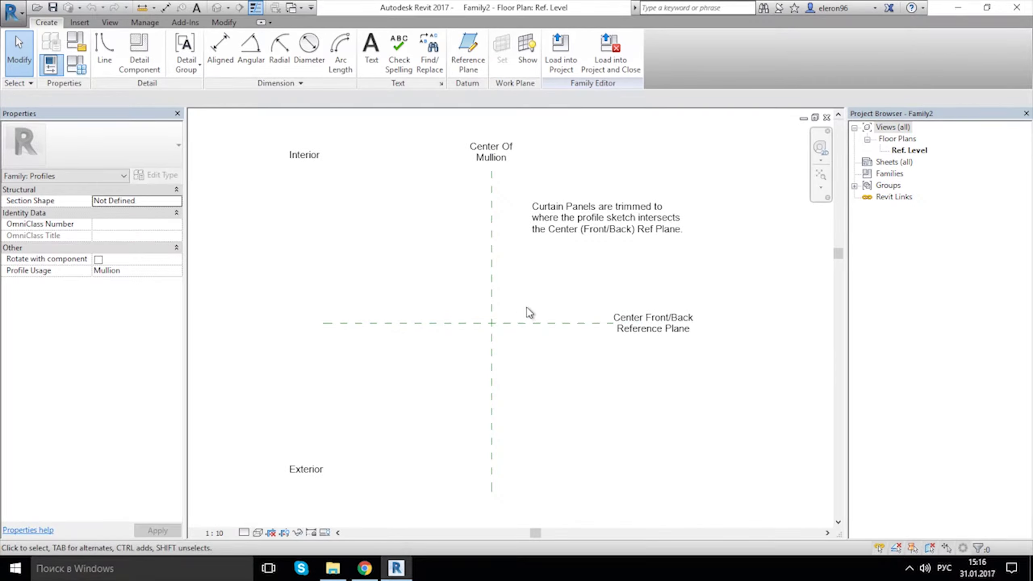
Add a horizontal profile line offset 300 above the Center Front/Back reference plane using Pick Lines.
scroll(493, 325, up, 3)
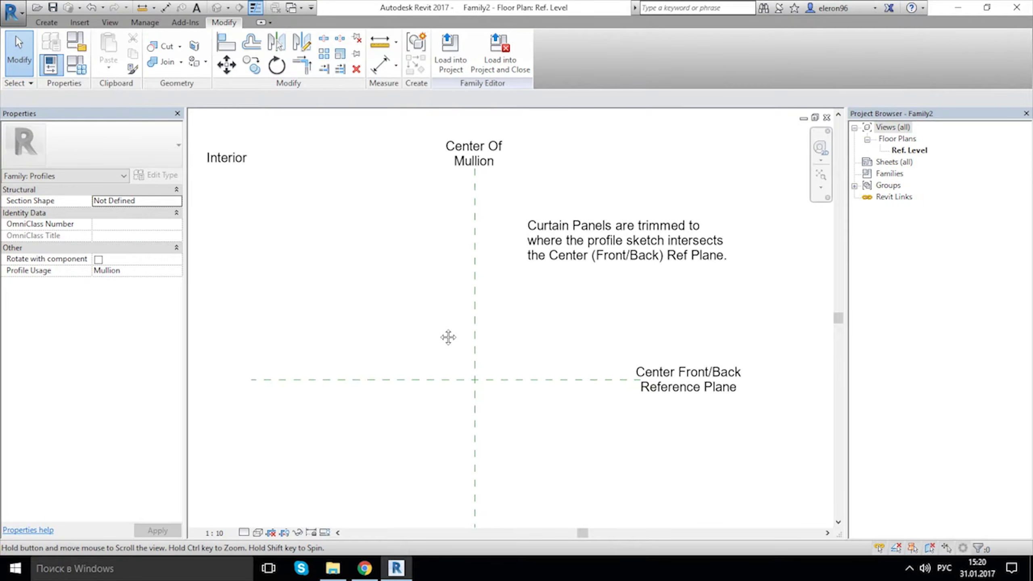
scroll(449, 336, up, 2)
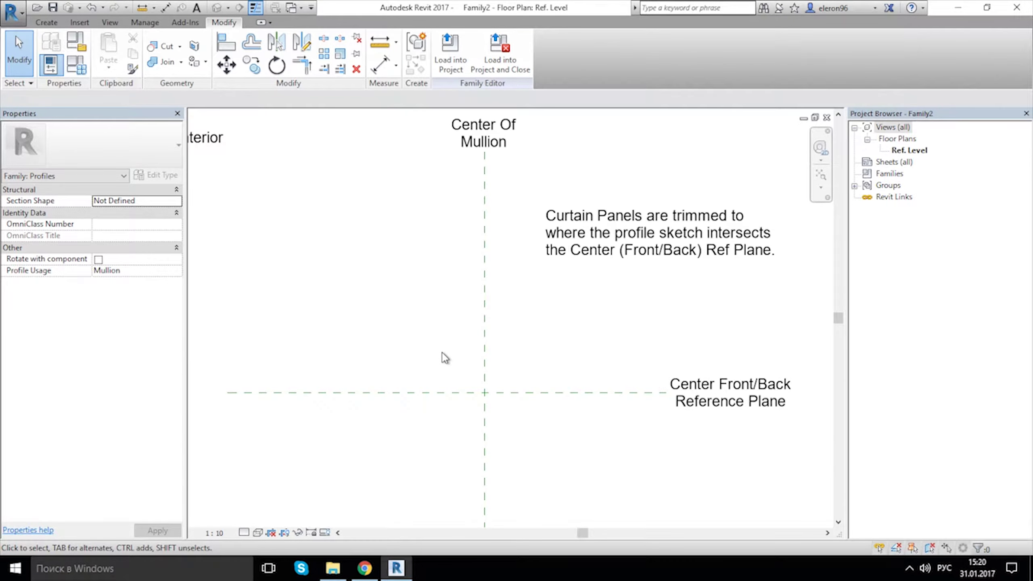
middle_drag(443, 357, 413, 339)
scroll(411, 335, up, 1)
click(46, 22)
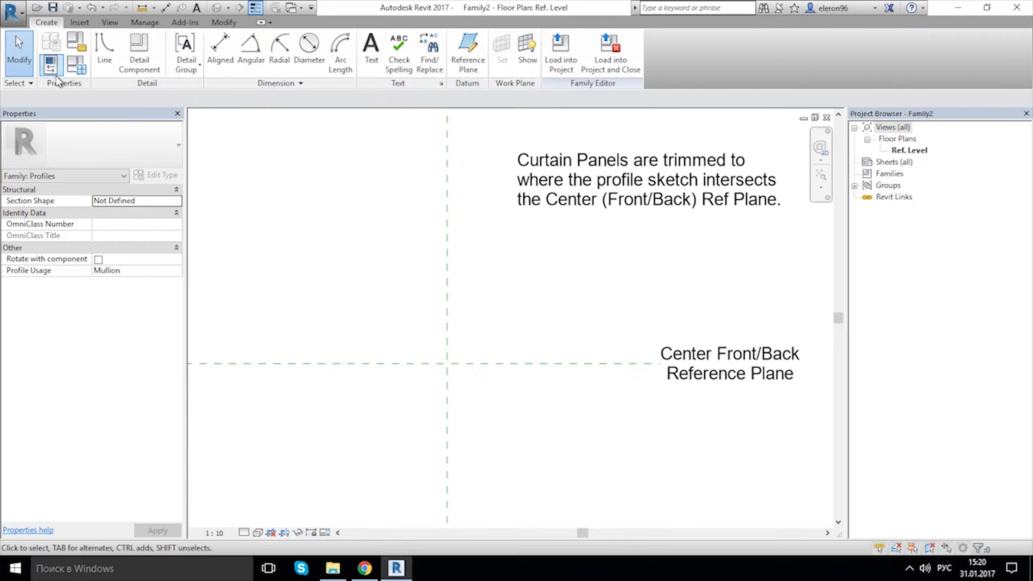
click(104, 43)
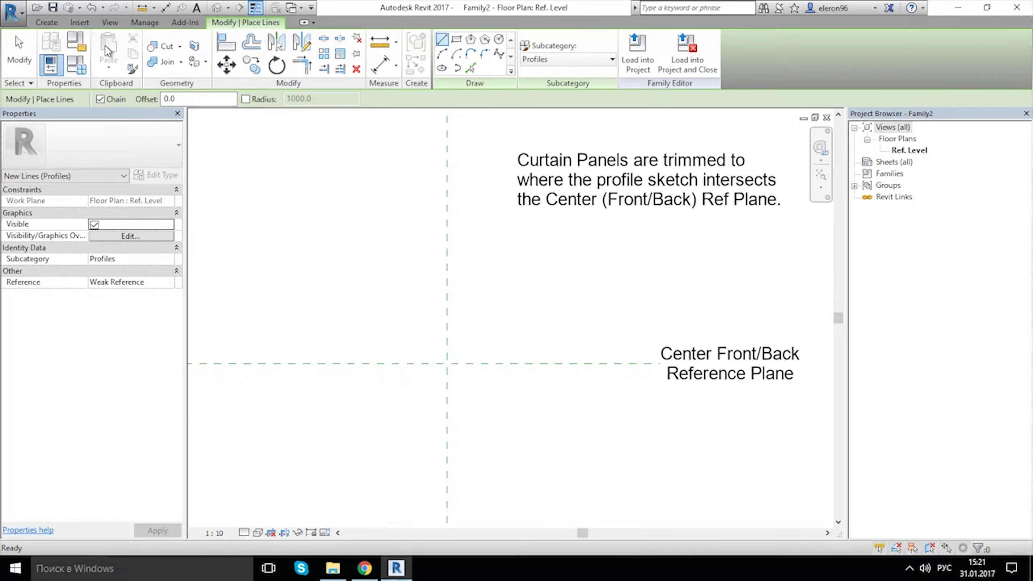
click(474, 69)
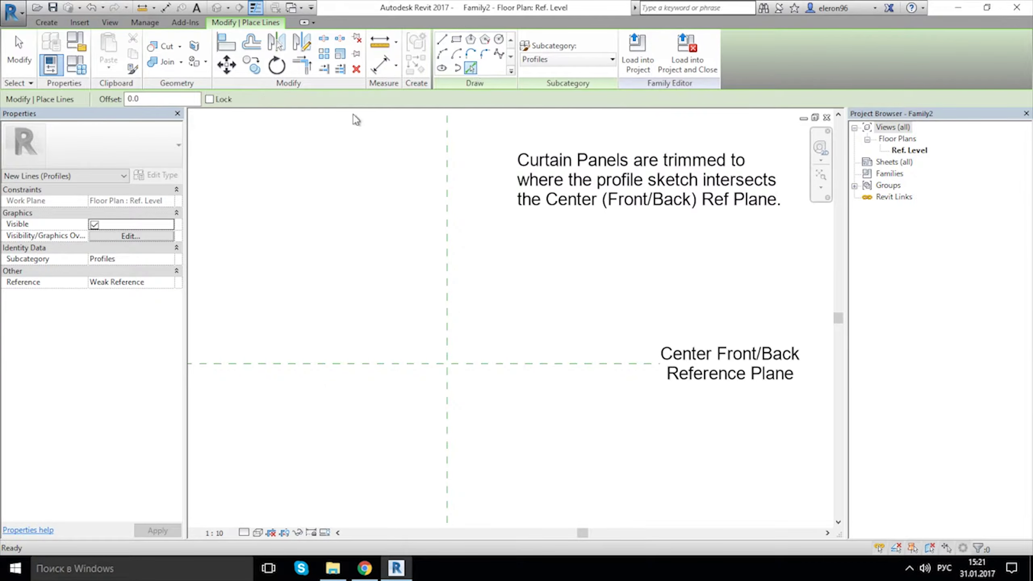
click(170, 99)
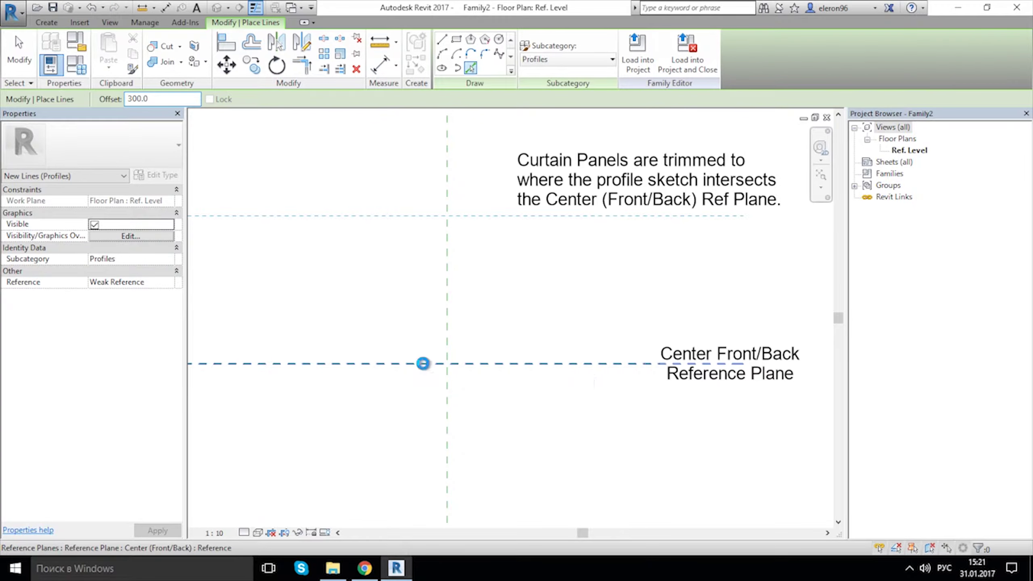
click(424, 365)
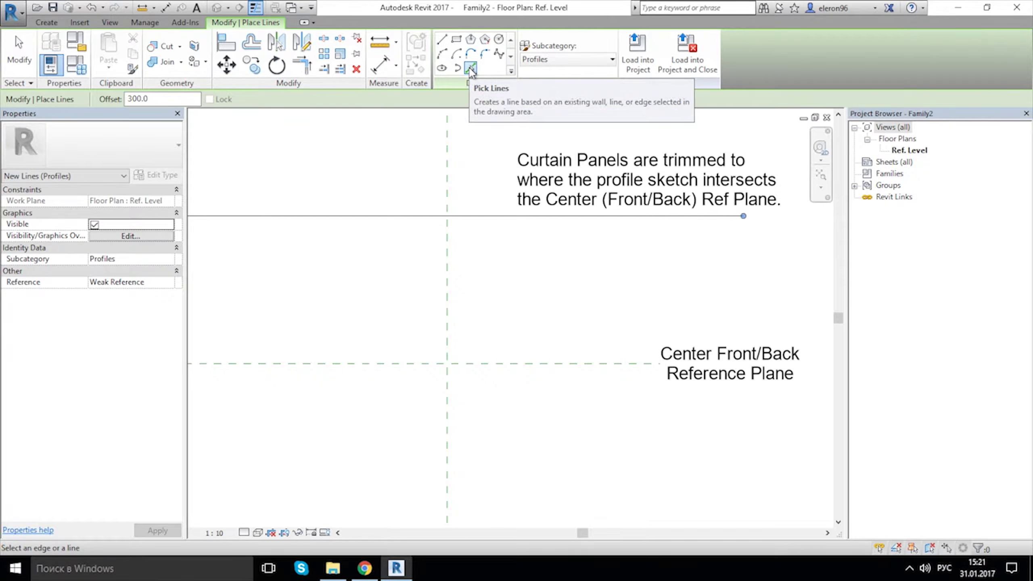
Add two vertical profile lines offset 50 to either side of the Center Of Mullion reference plane.
click(155, 97)
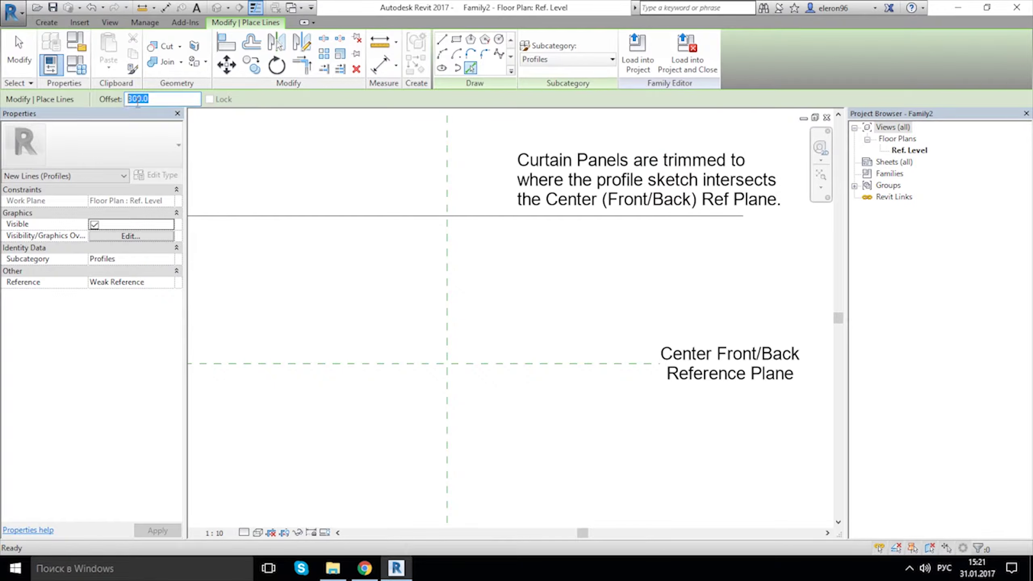
text(5)
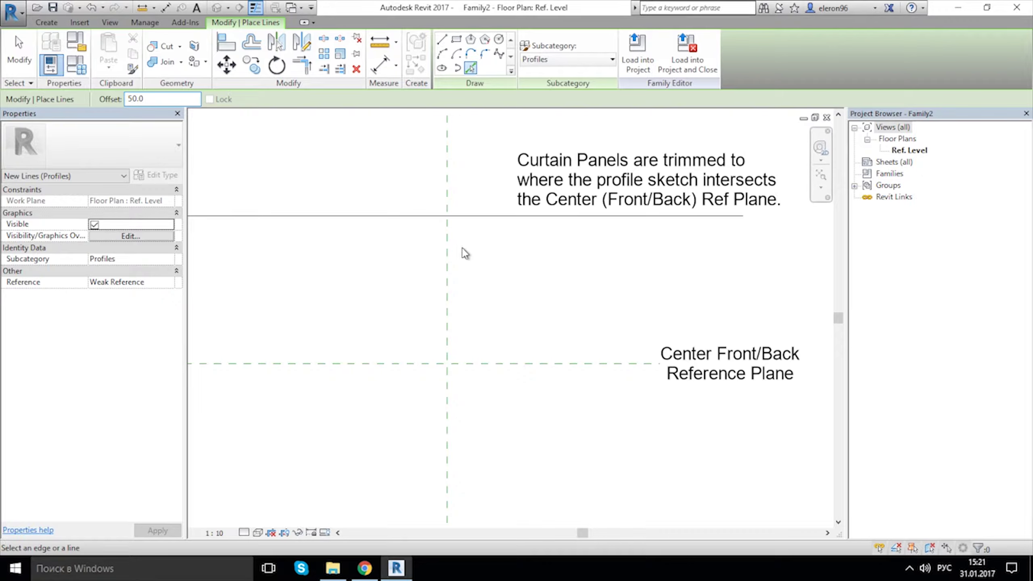
click(449, 259)
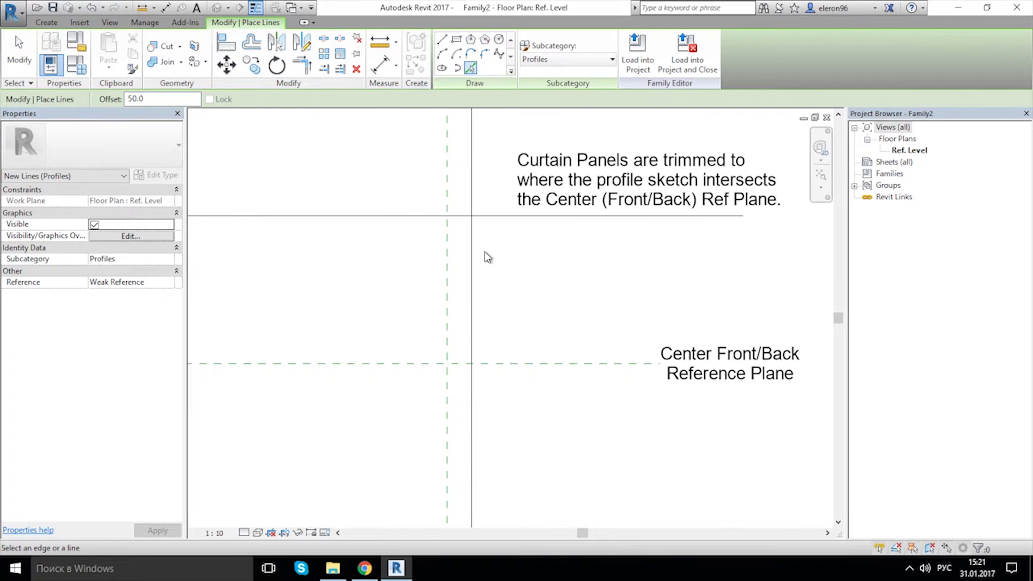
click(444, 261)
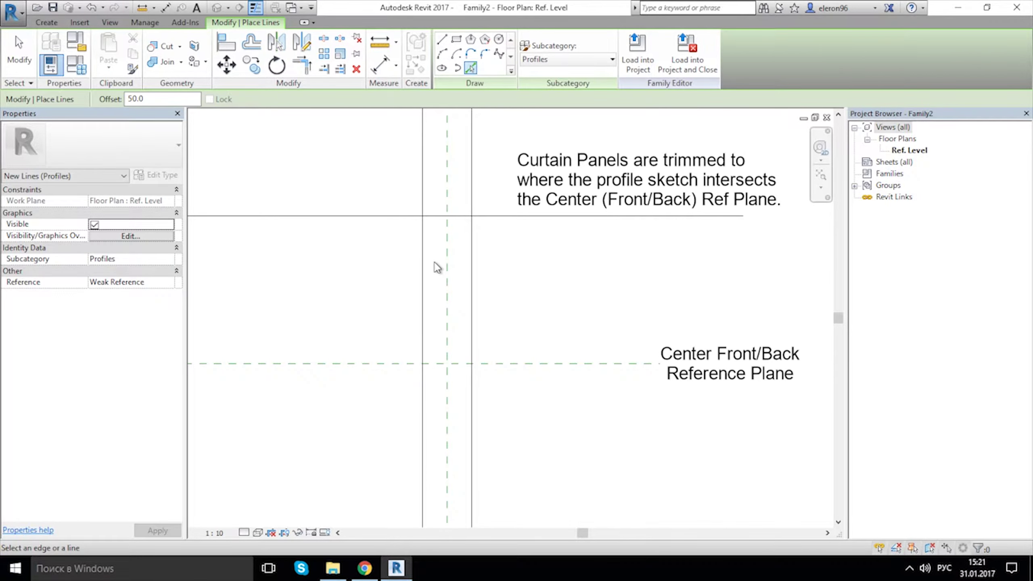
Add a second horizontal profile line offset 30 below the existing horizontal line.
scroll(452, 252, up, 4)
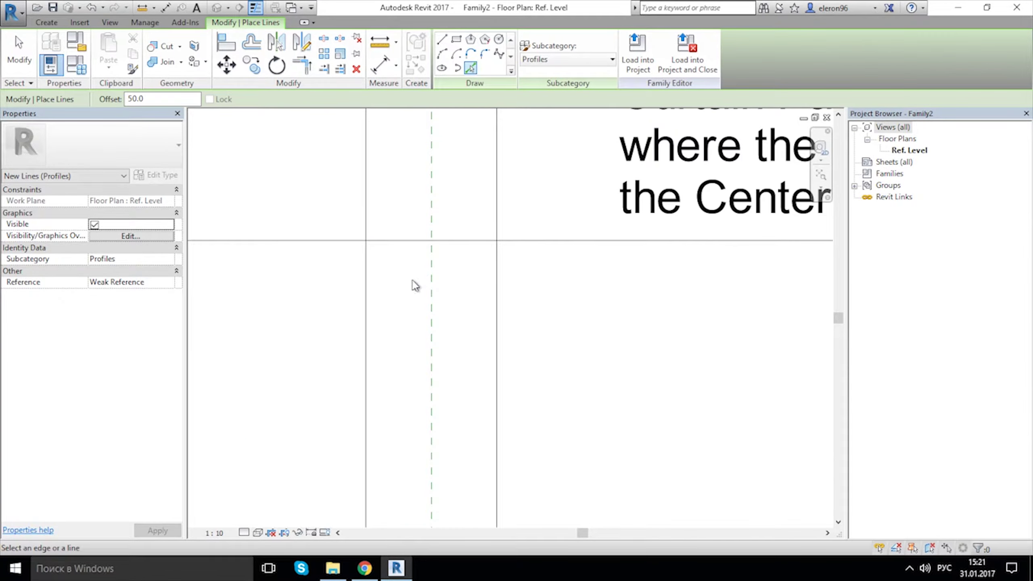
double_click(147, 101)
text(30)
click(392, 244)
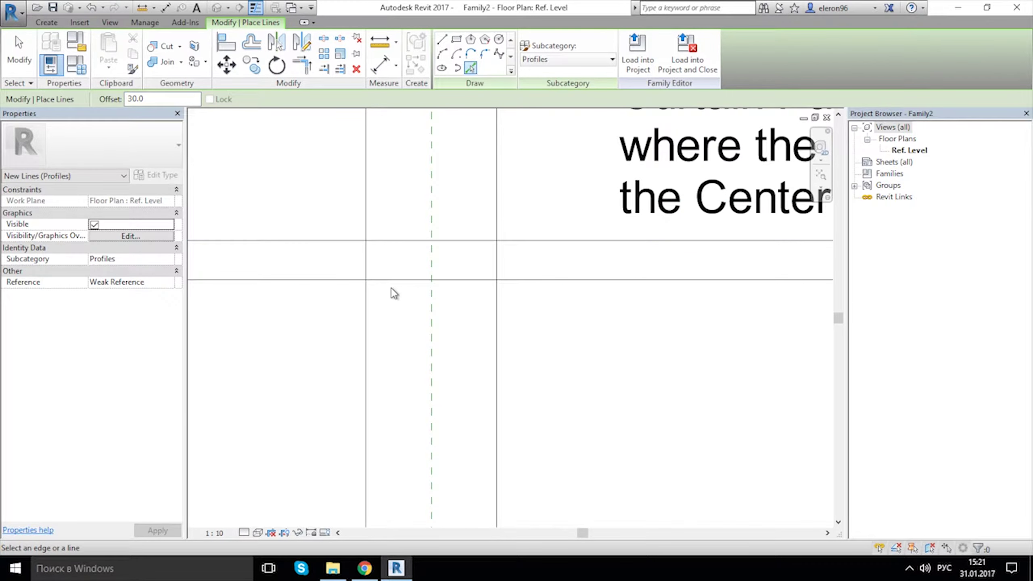
Add an inner vertical line offset 10 inward from each of the two outer vertical lines.
middle_drag(380, 287, 383, 298)
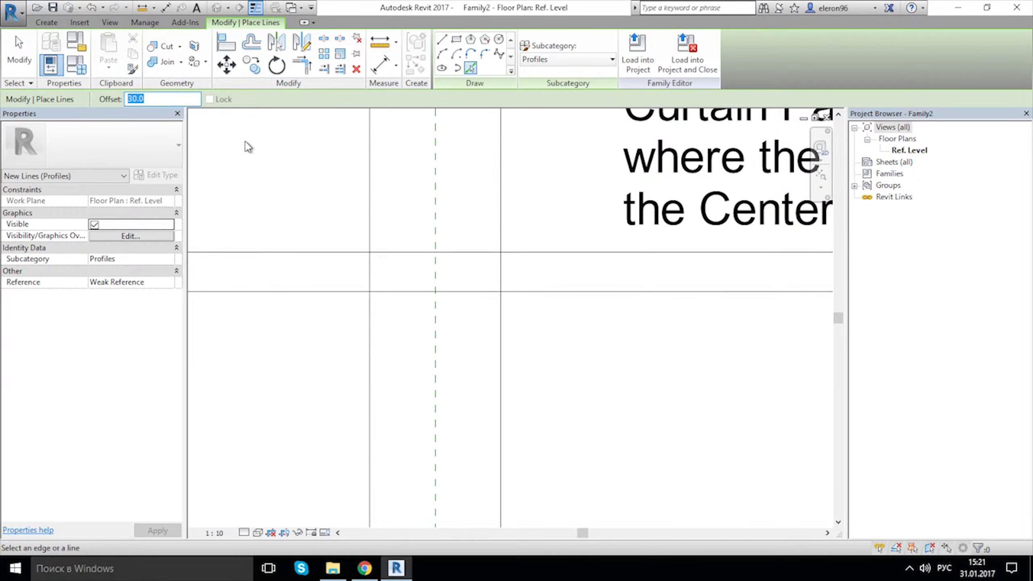
text(10.0)
click(374, 333)
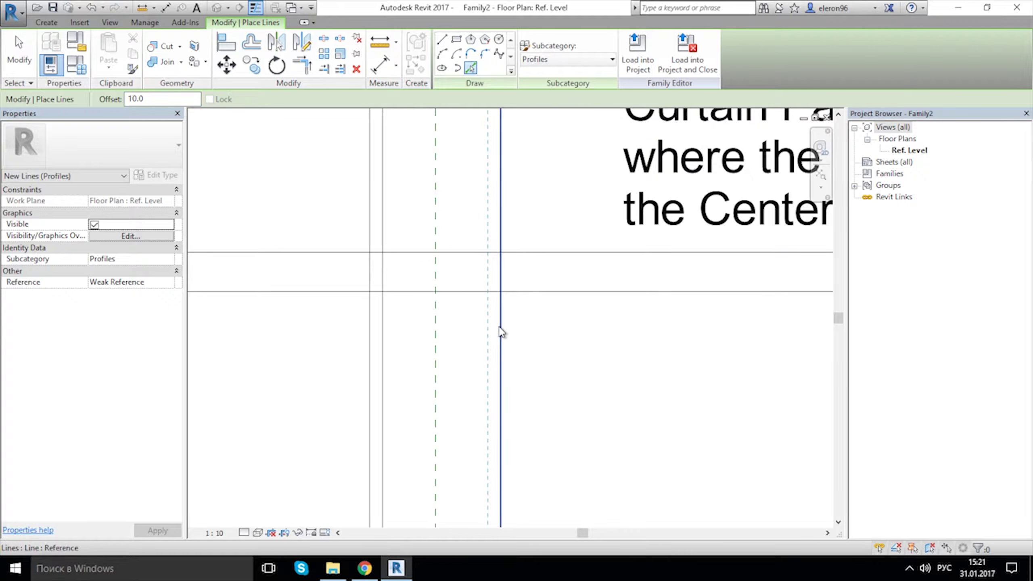
click(501, 332)
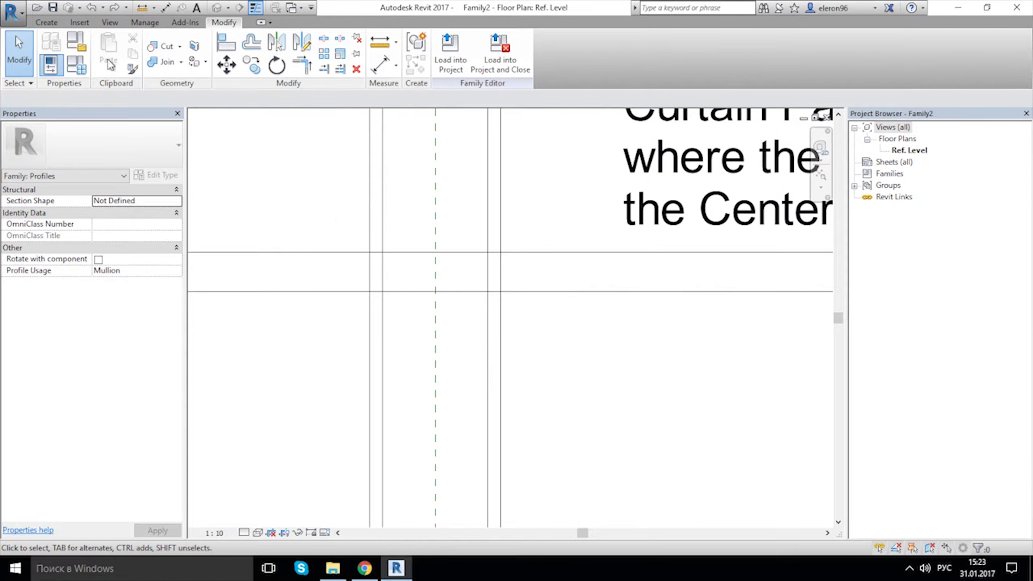
Draw a slanted line on each side, joining the outer vertical at the lower horizontal to the inner vertical at the upper horizontal.
click(46, 22)
click(104, 53)
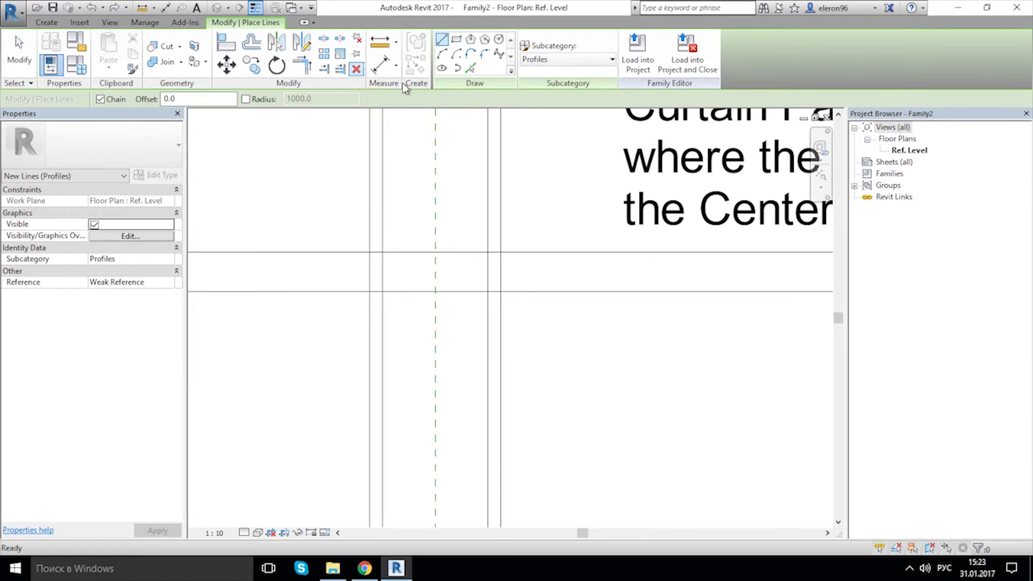
click(370, 291)
click(382, 253)
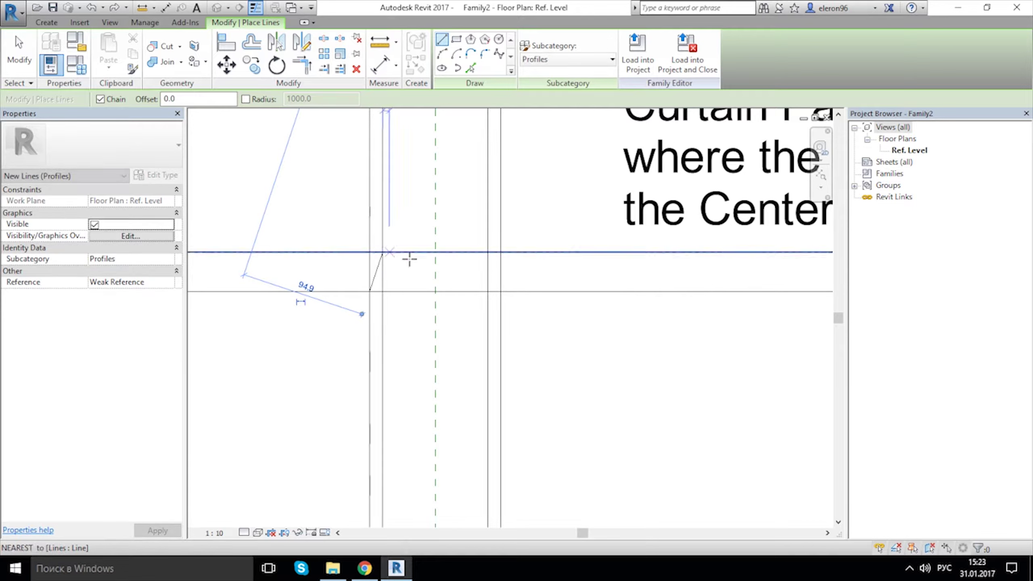
click(487, 252)
click(500, 289)
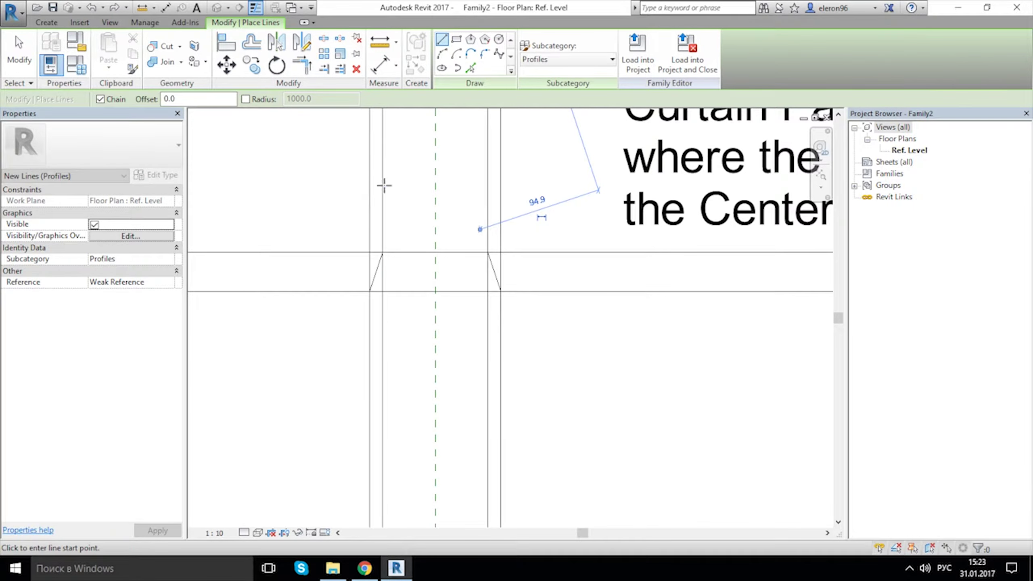
Trim the upper horizontal line to corners with both slanted lines.
click(305, 67)
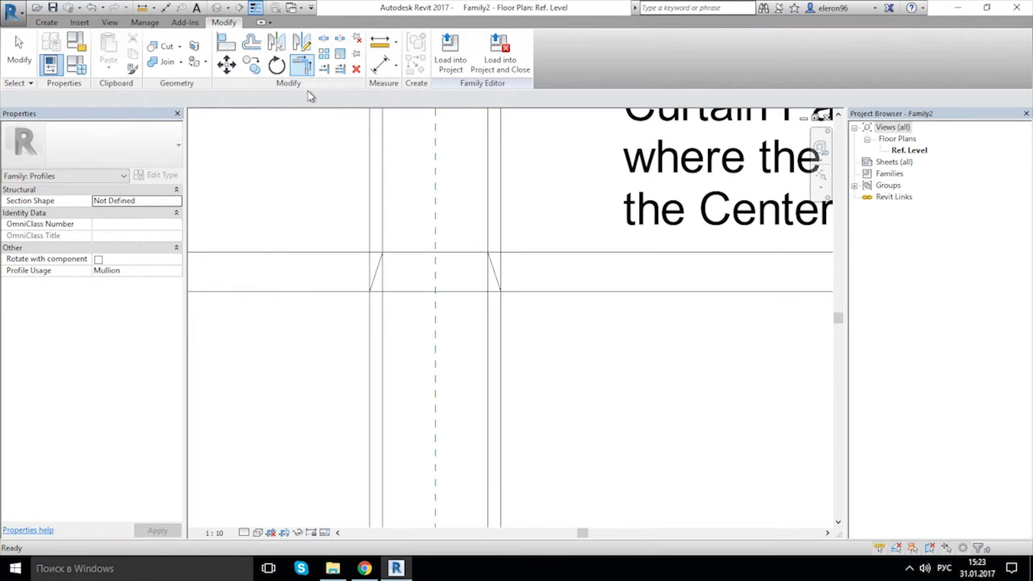
click(377, 269)
click(407, 253)
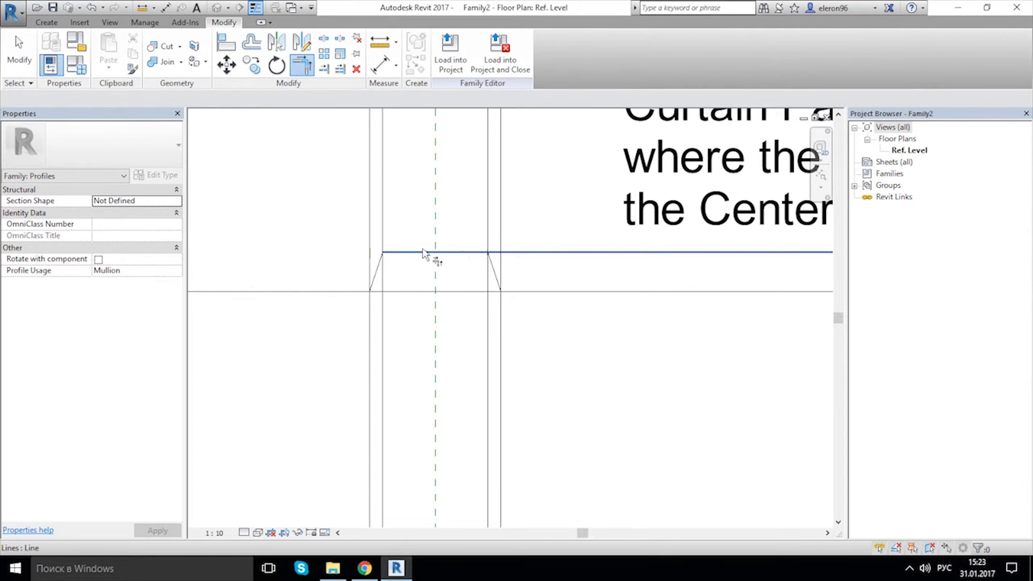
click(474, 253)
click(497, 267)
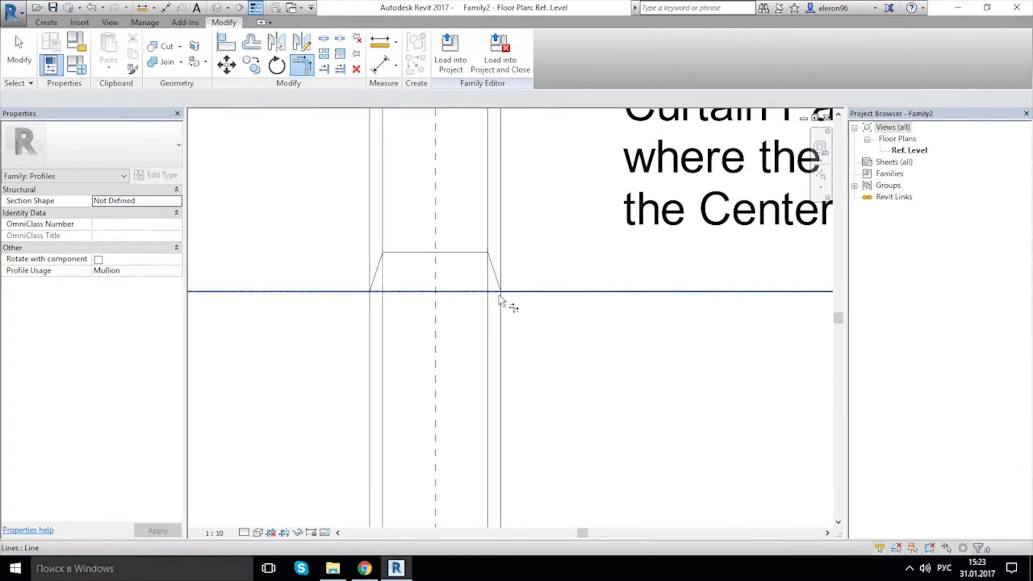
Trim the outer vertical lines and the lower horizontal line to corners, keeping the verticals below it and the segment between them.
click(509, 302)
click(509, 317)
click(369, 290)
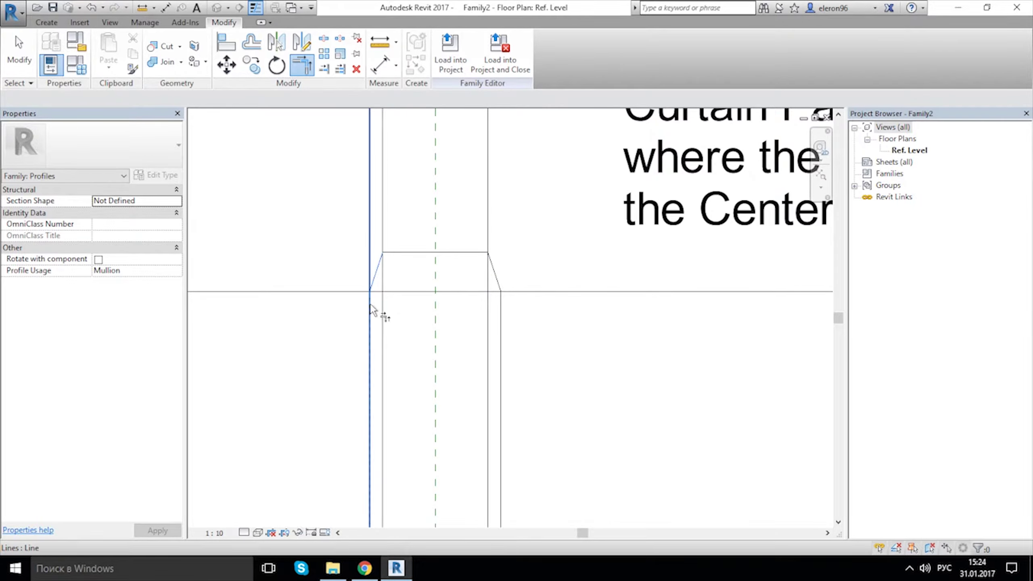
click(370, 308)
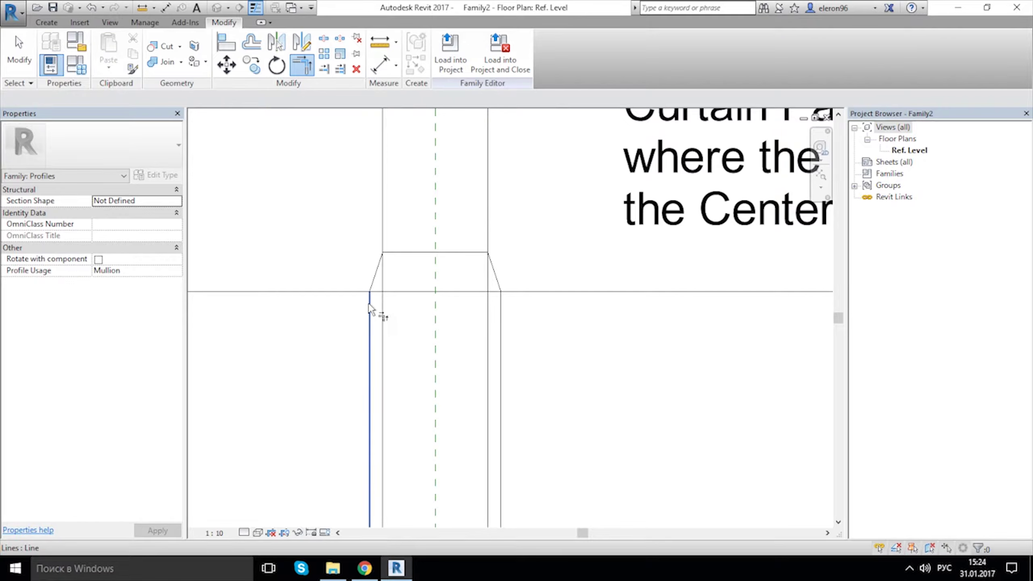
click(501, 313)
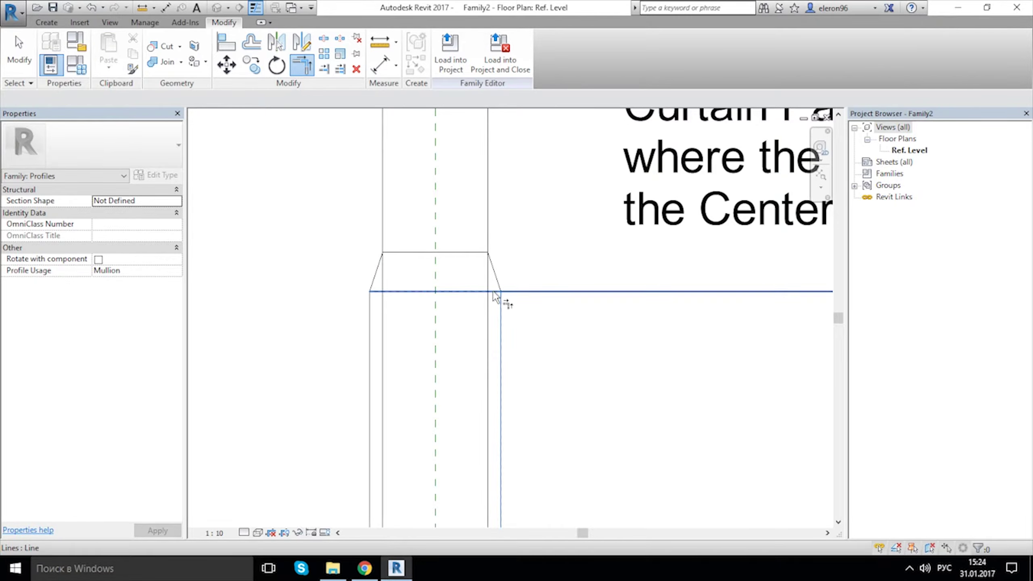
click(495, 292)
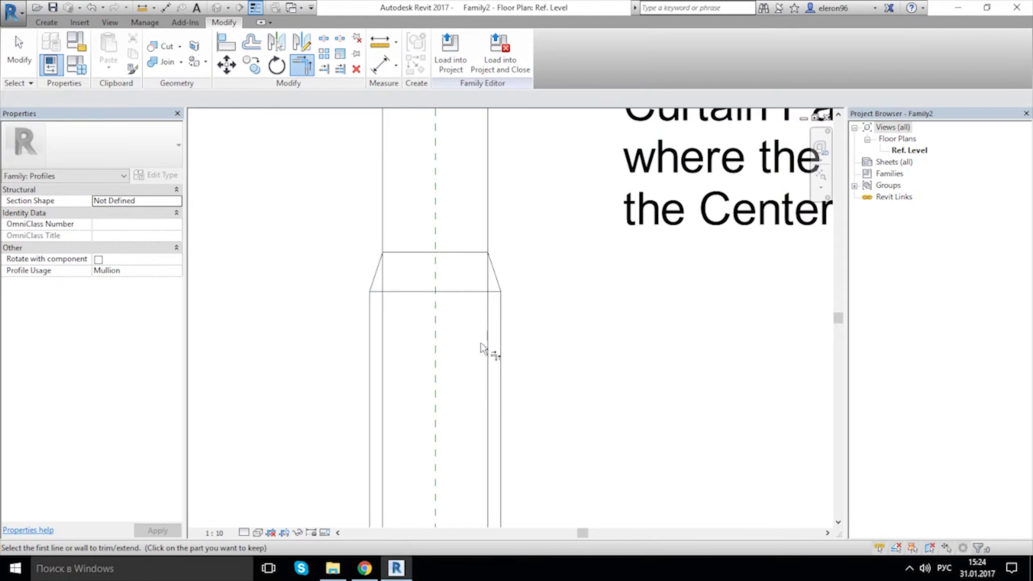
Trim both inner vertical lines at the lower horizontal line of the tapered head, keeping the parts below and unjoining the conflicting elements.
click(324, 68)
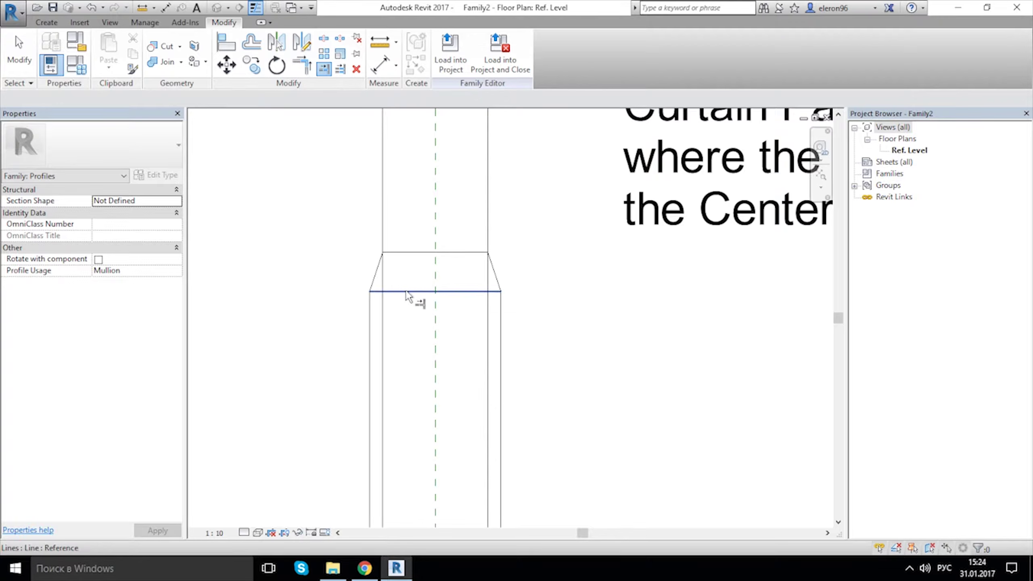
click(407, 291)
click(383, 313)
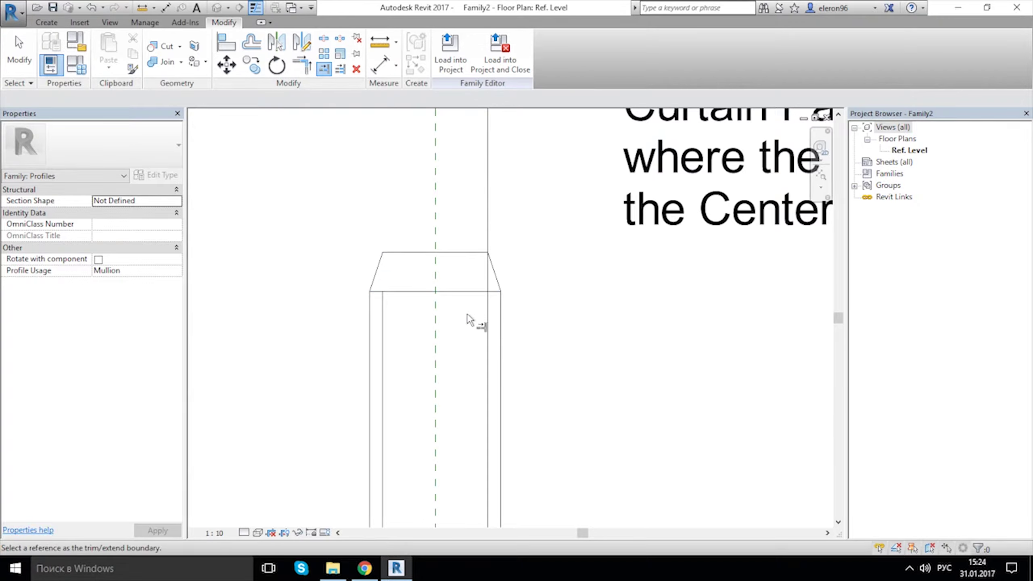
click(468, 292)
click(487, 317)
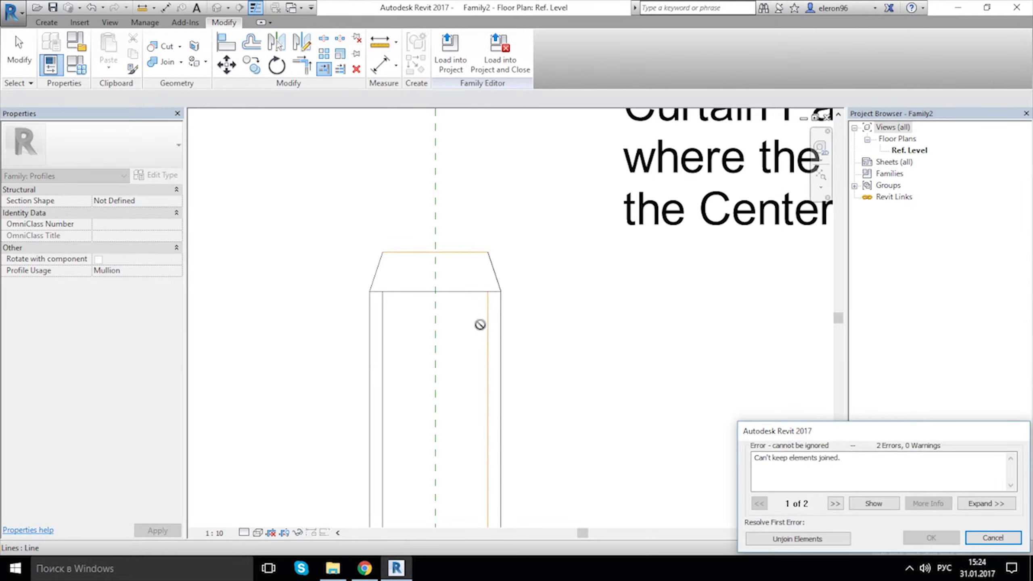
click(792, 539)
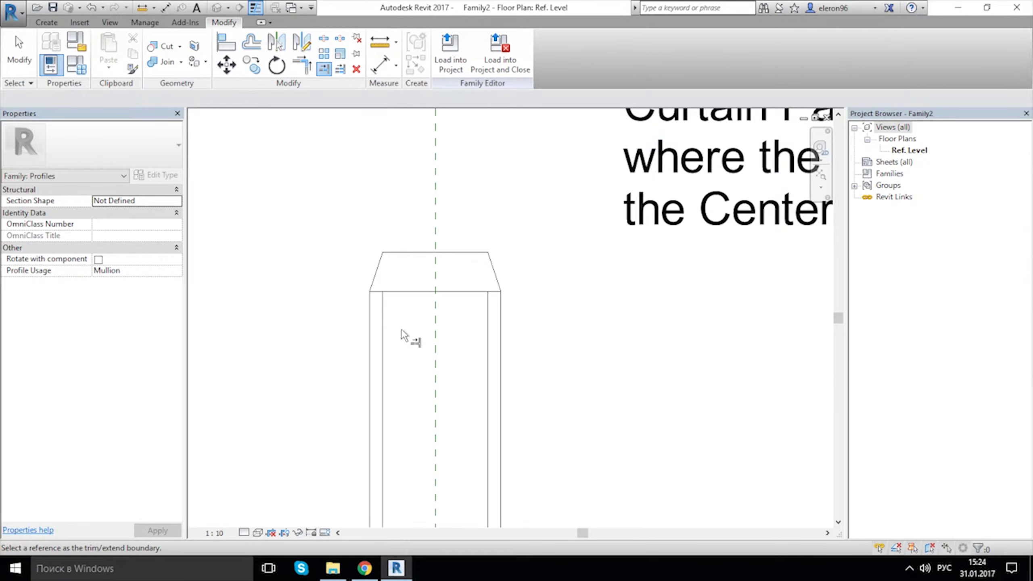
key(Escape)
Add profile lines offset 20 to both sides of the Center (Front/Back) reference plane and of the vertical reference plane.
middle_drag(402, 323, 403, 305)
scroll(406, 305, down, 2)
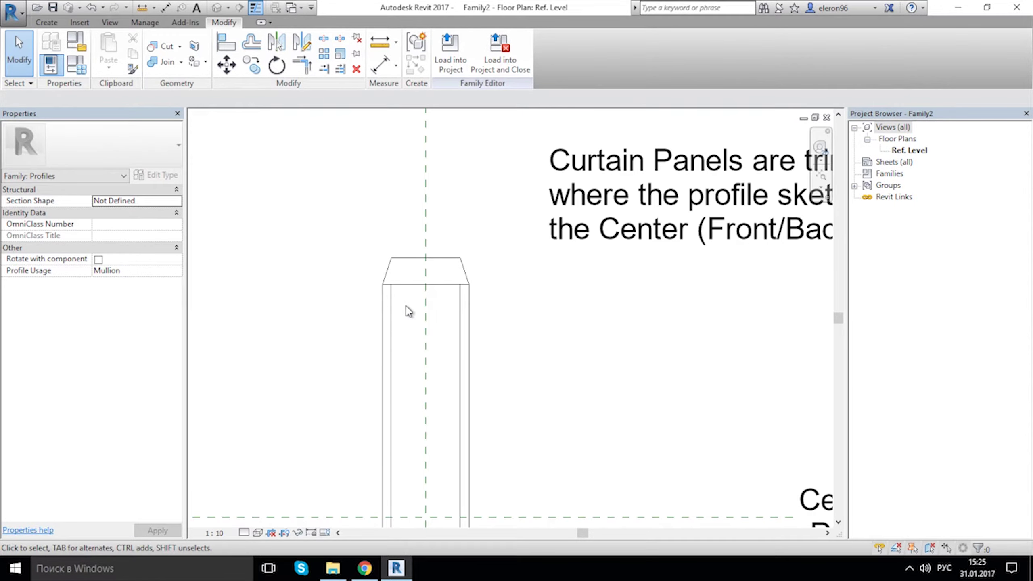
scroll(453, 217, up, 2)
scroll(470, 326, down, 3)
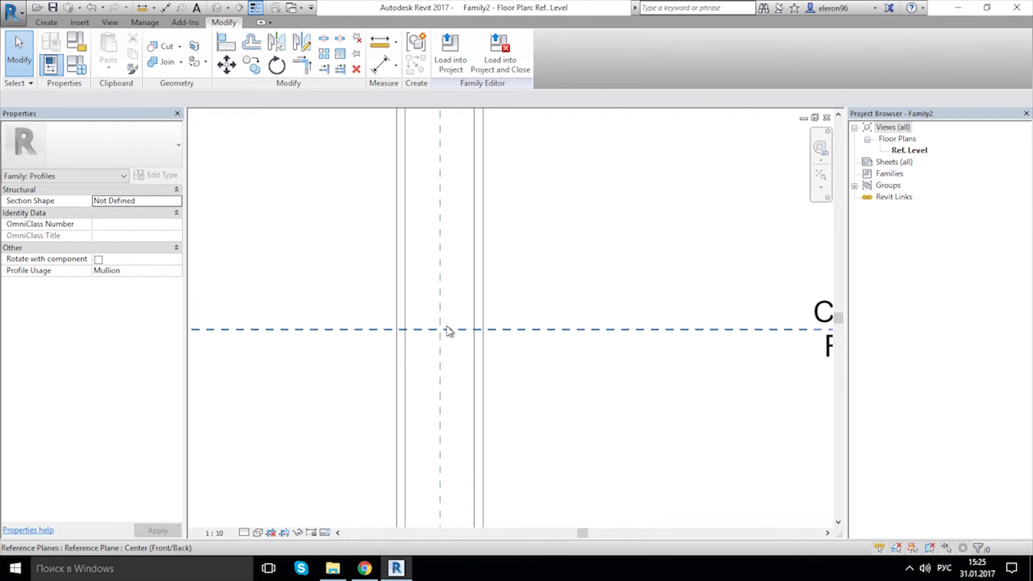
scroll(443, 324, up, 2)
middle_drag(443, 285, 454, 328)
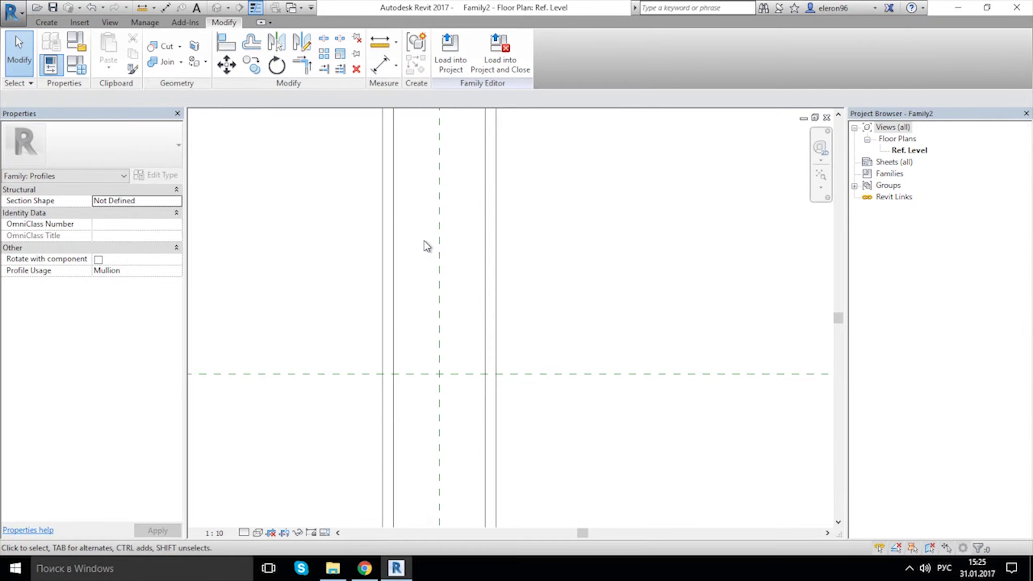
click(46, 22)
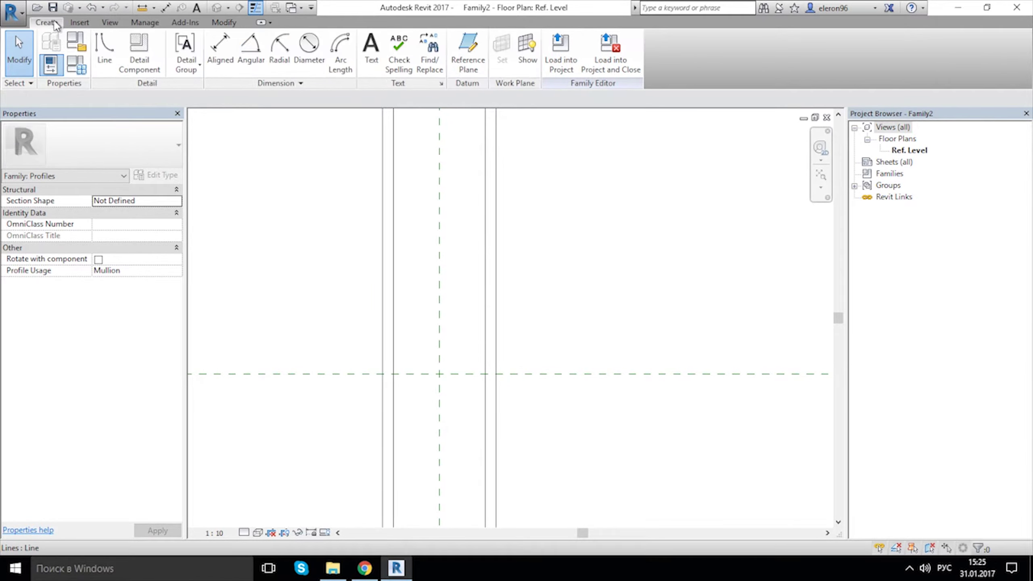
click(107, 57)
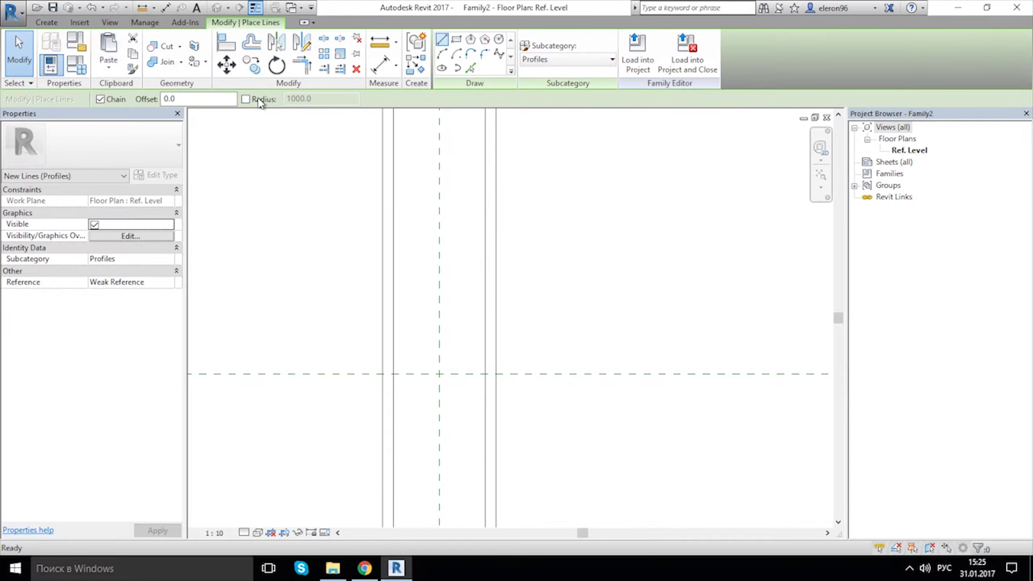
click(470, 68)
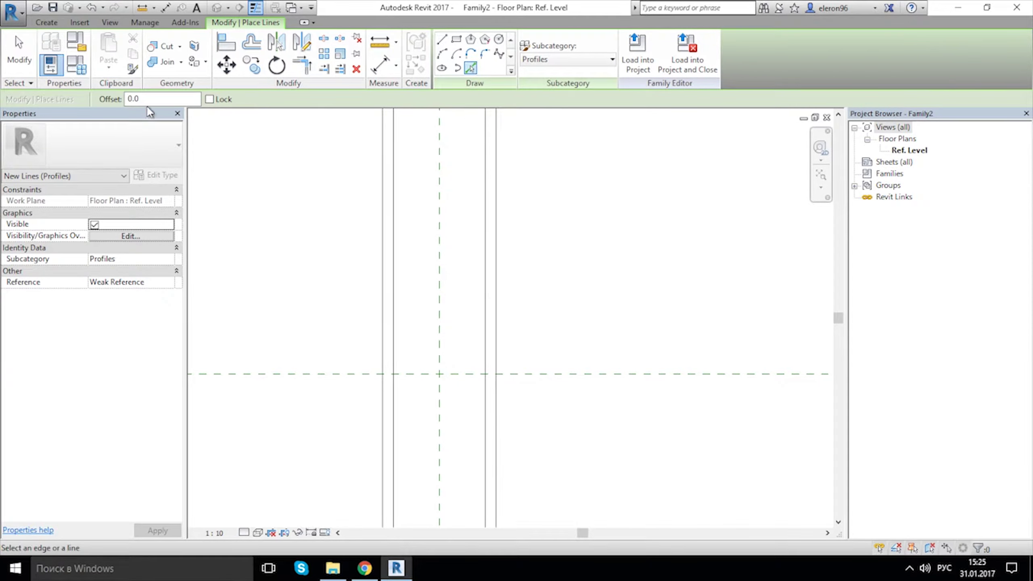
double_click(132, 99)
text(10)
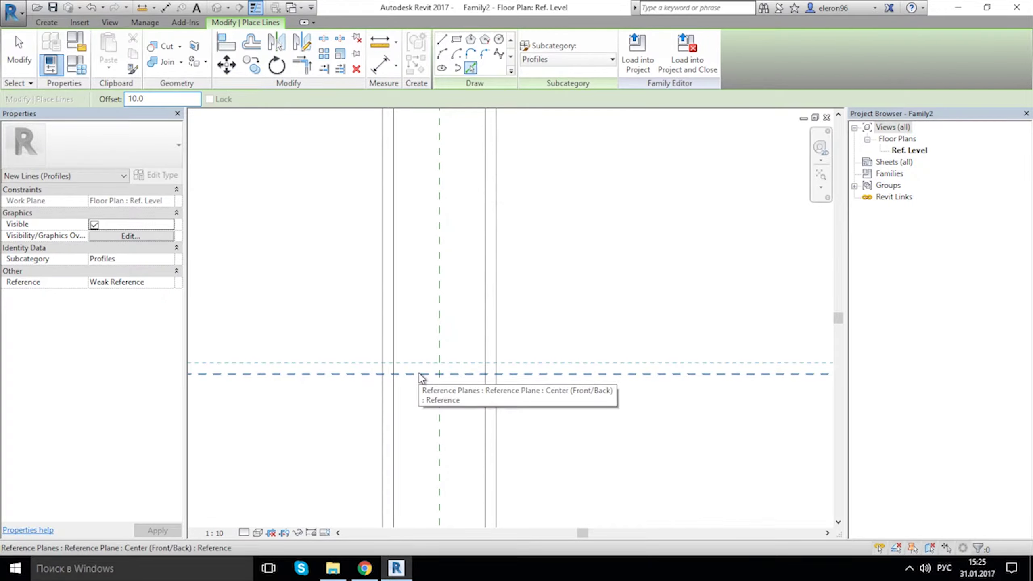
double_click(126, 98)
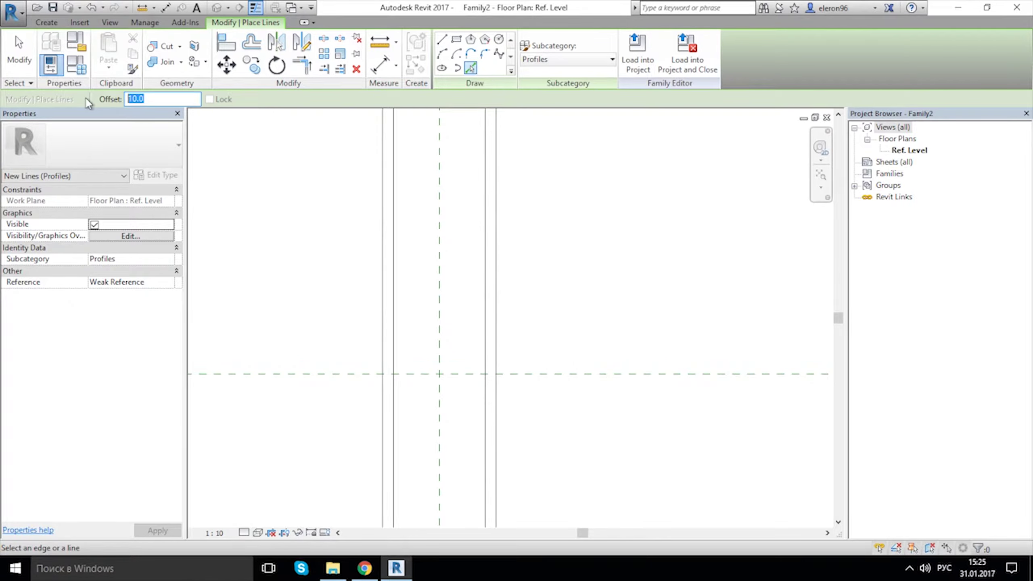
text(20)
click(422, 370)
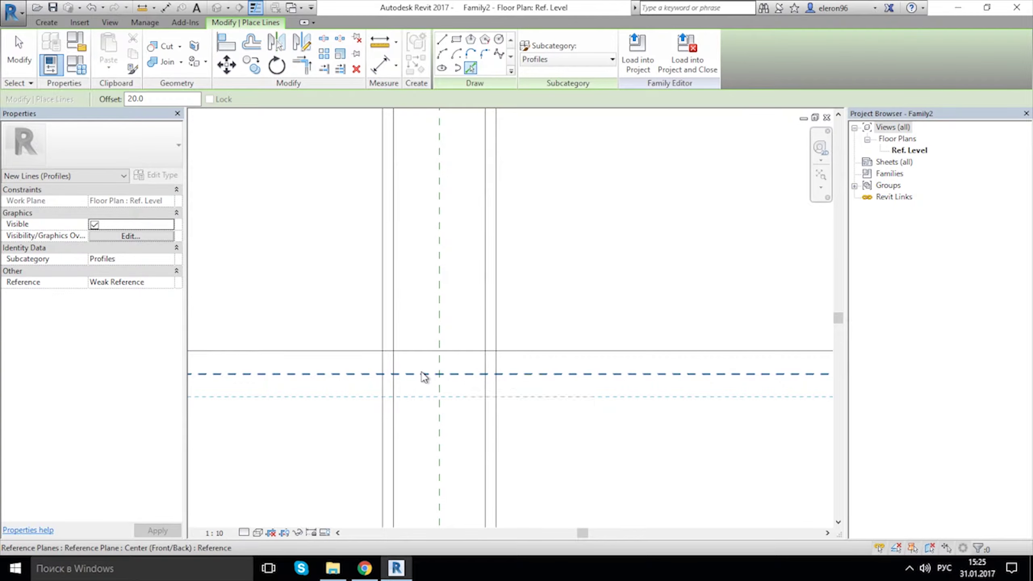
click(421, 373)
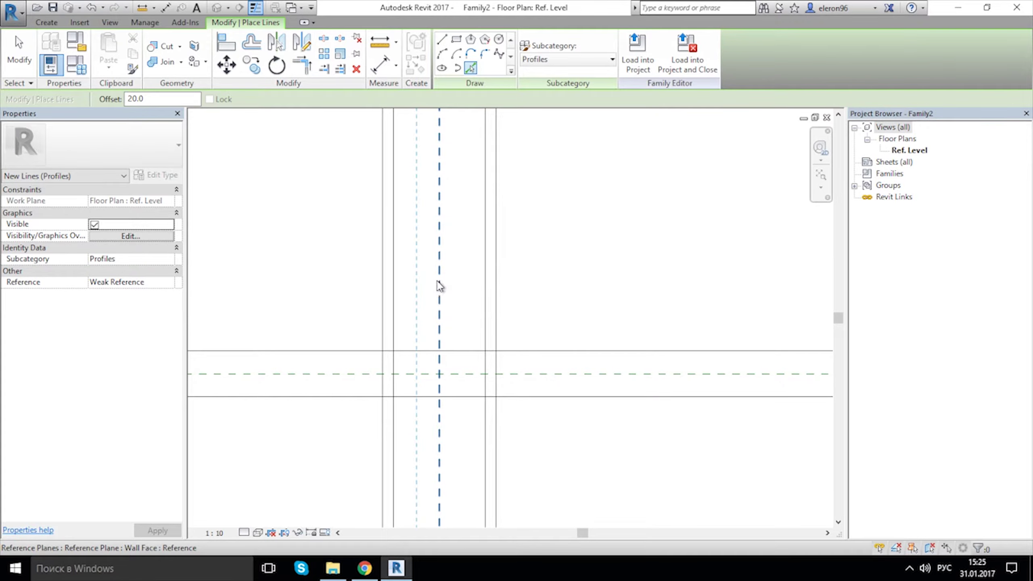
click(435, 295)
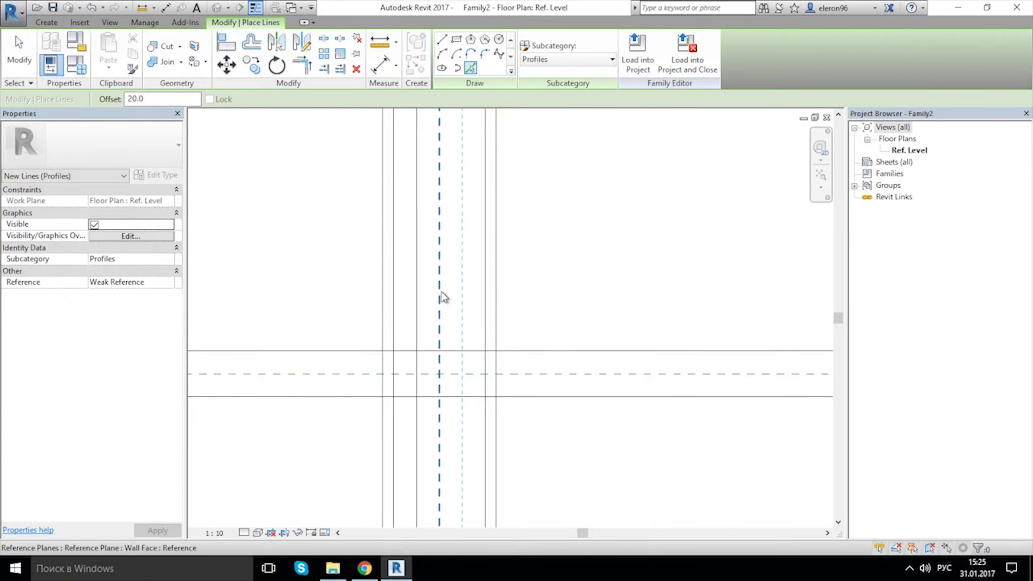
middle_drag(501, 380, 482, 320)
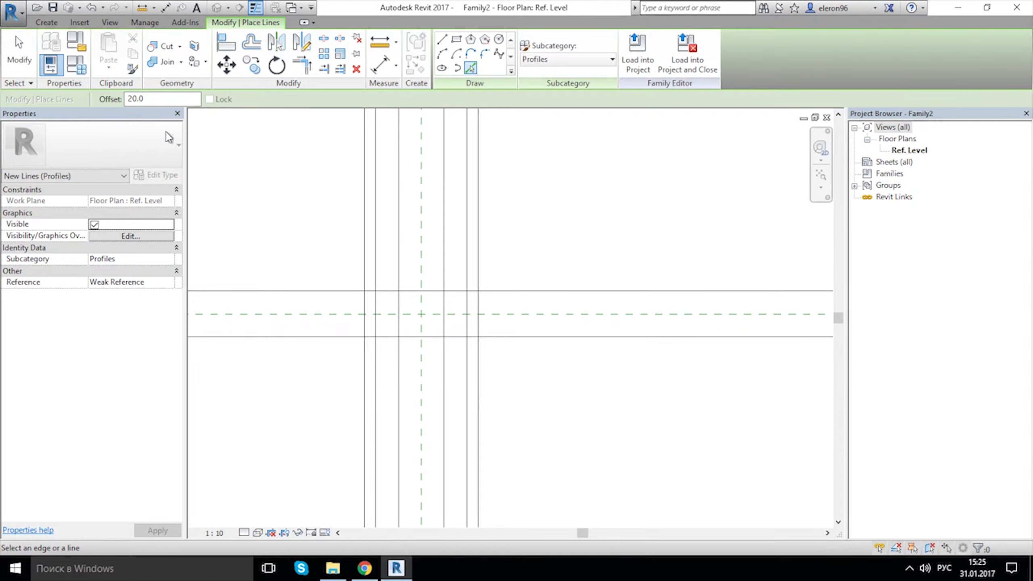
double_click(154, 102)
text(5)
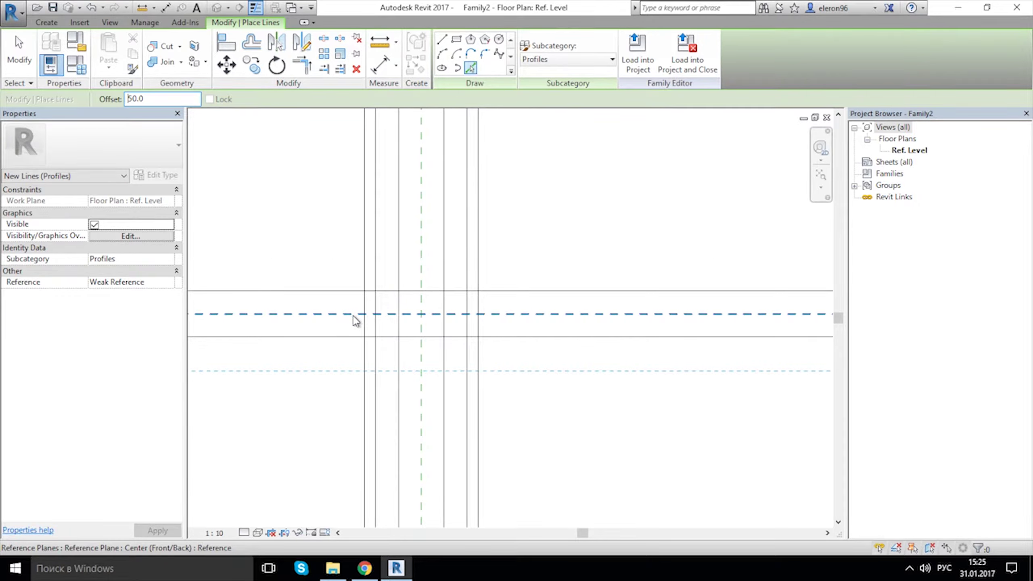
drag(154, 99, 129, 100)
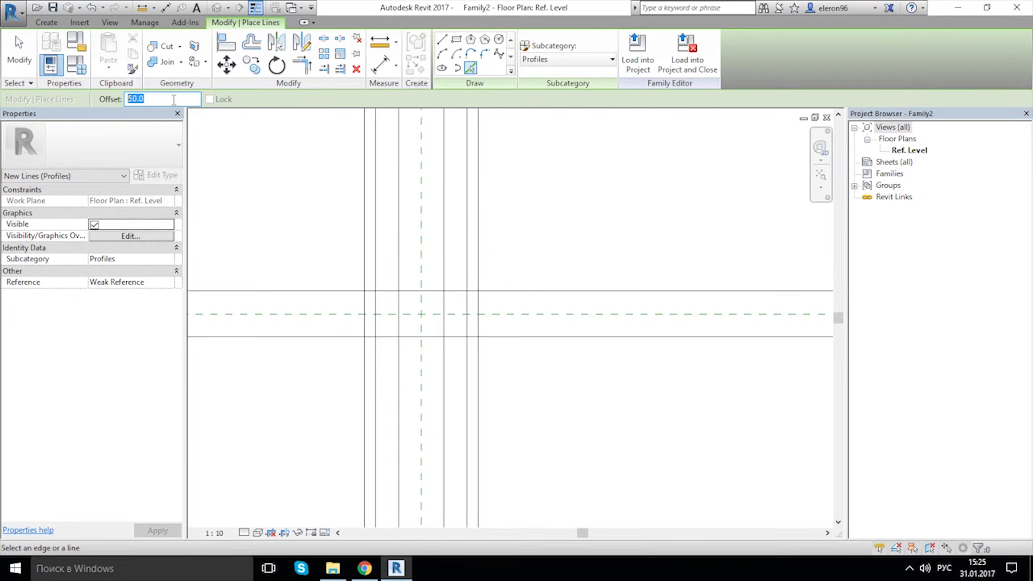
text(3)
scroll(342, 317, down, 3)
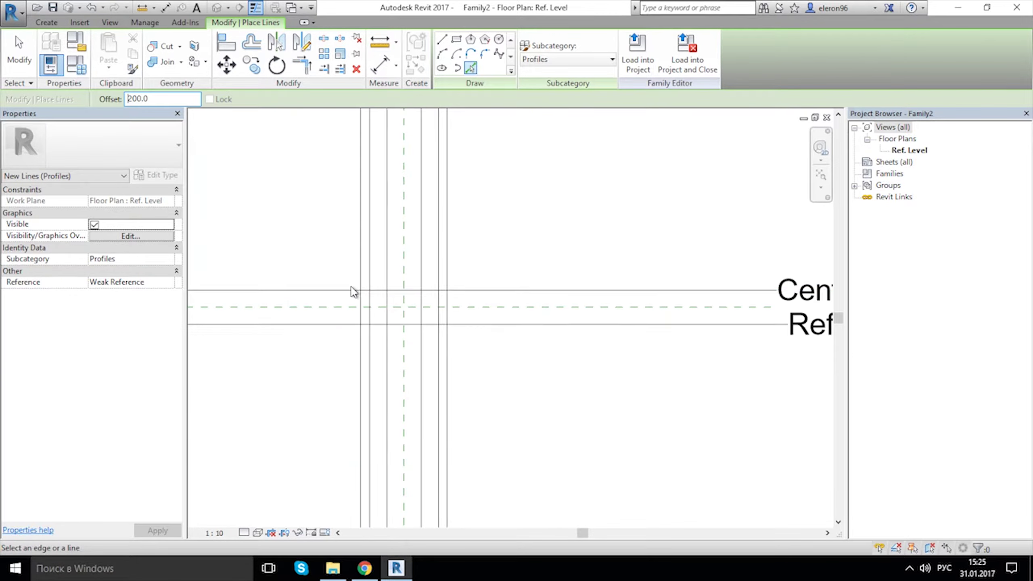
scroll(377, 267, down, 2)
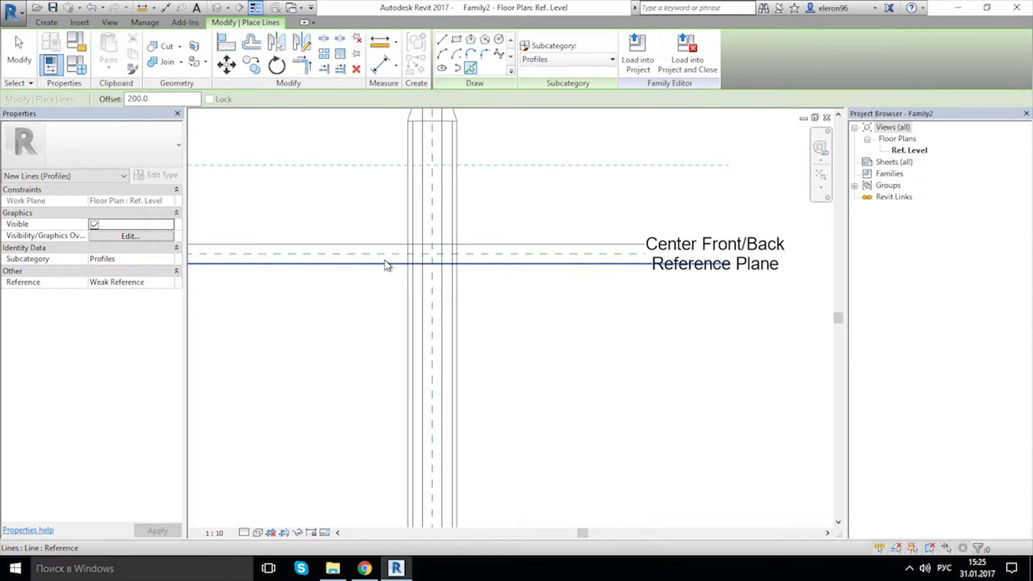
middle_drag(386, 255, 384, 265)
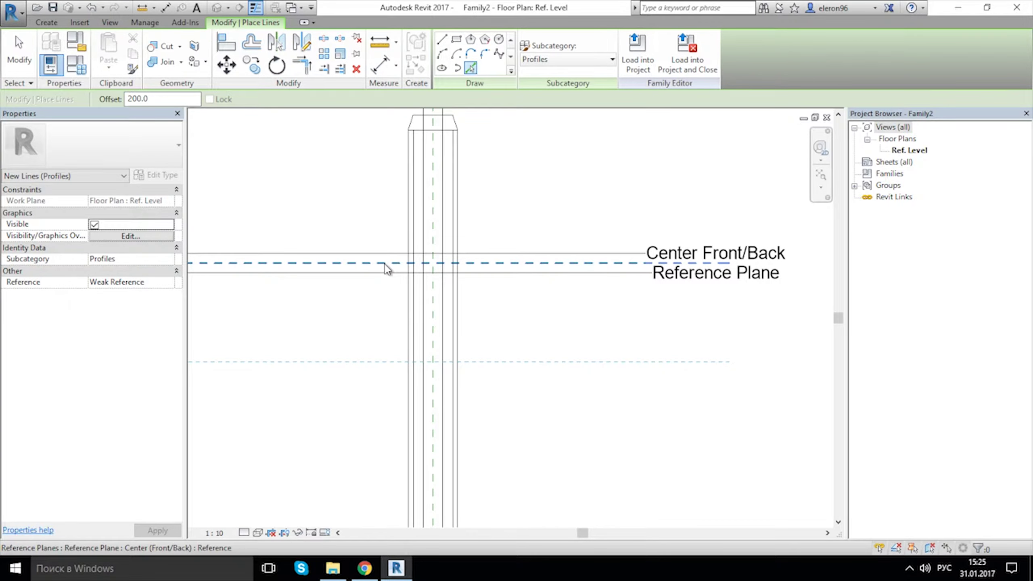
Add a horizontal line offset 150 downward from the profile line just above the Center (Front/Back) reference plane.
double_click(157, 98)
text(15)
key(Return)
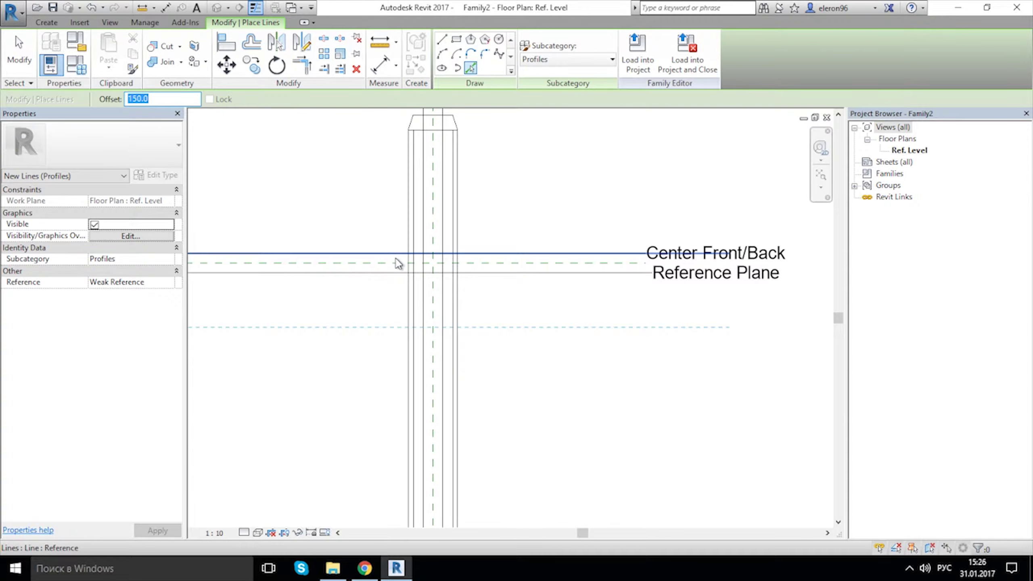
key(BackSpace)
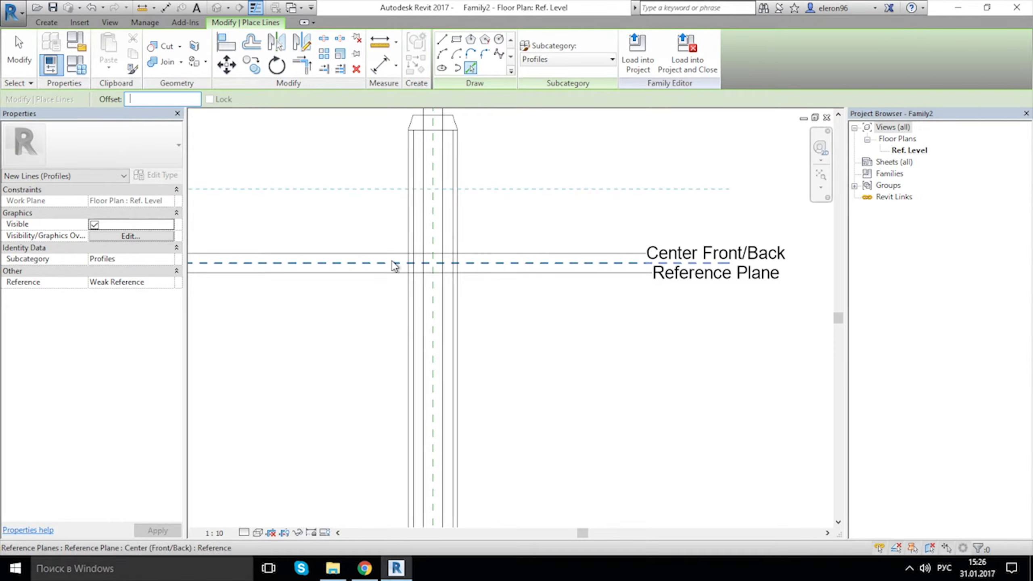
click(396, 265)
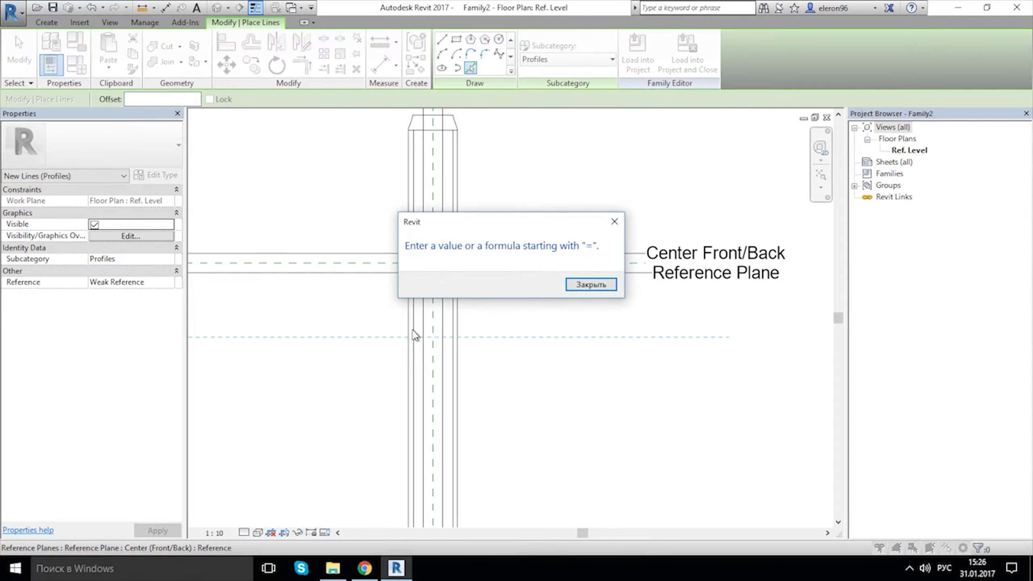
click(590, 285)
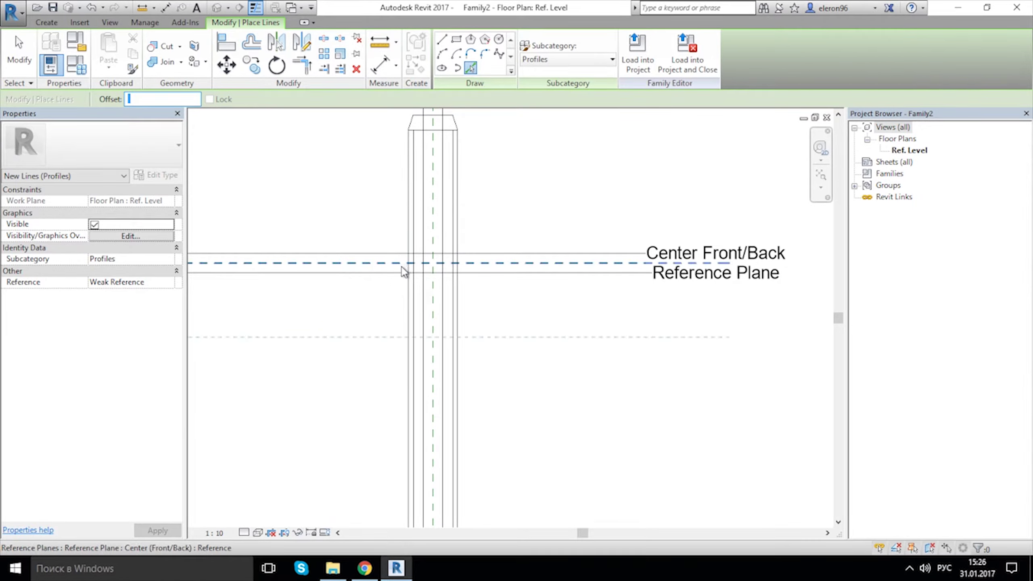
click(402, 267)
click(589, 284)
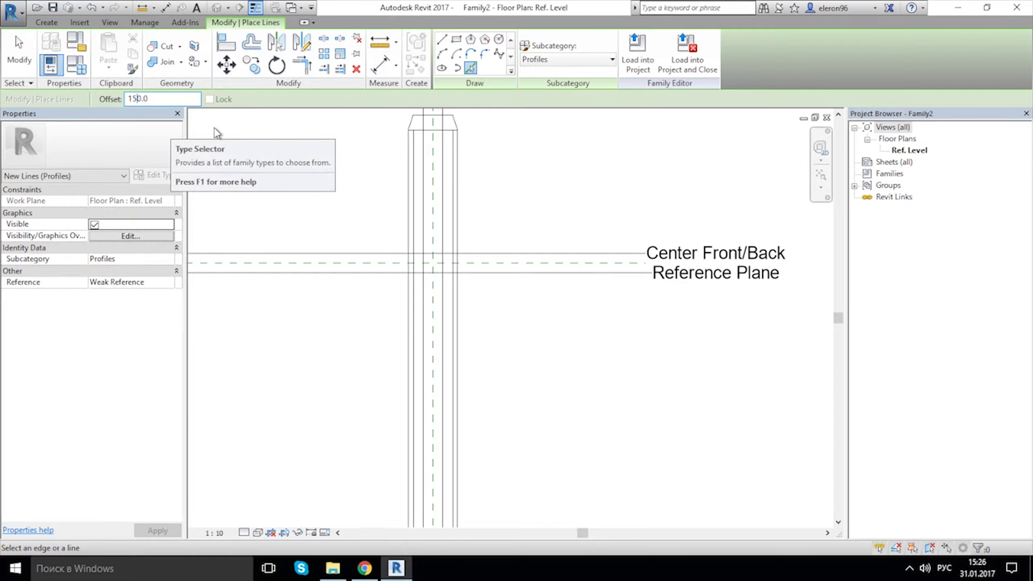
click(398, 258)
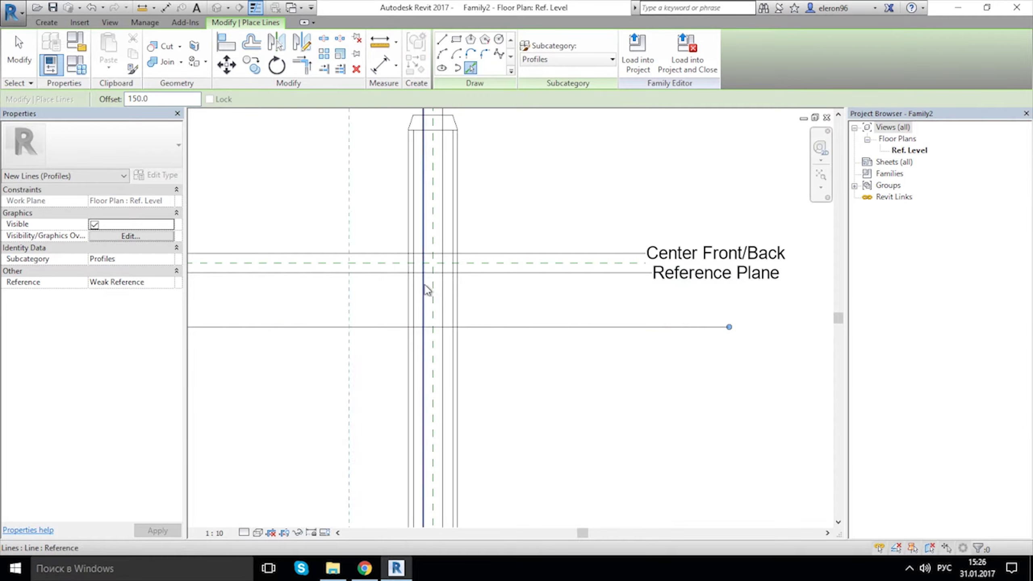
Trim the two outer verticals to corners with the horizontal line above the Center (Front/Back) plane, keeping the verticals above it.
scroll(399, 311, up, 3)
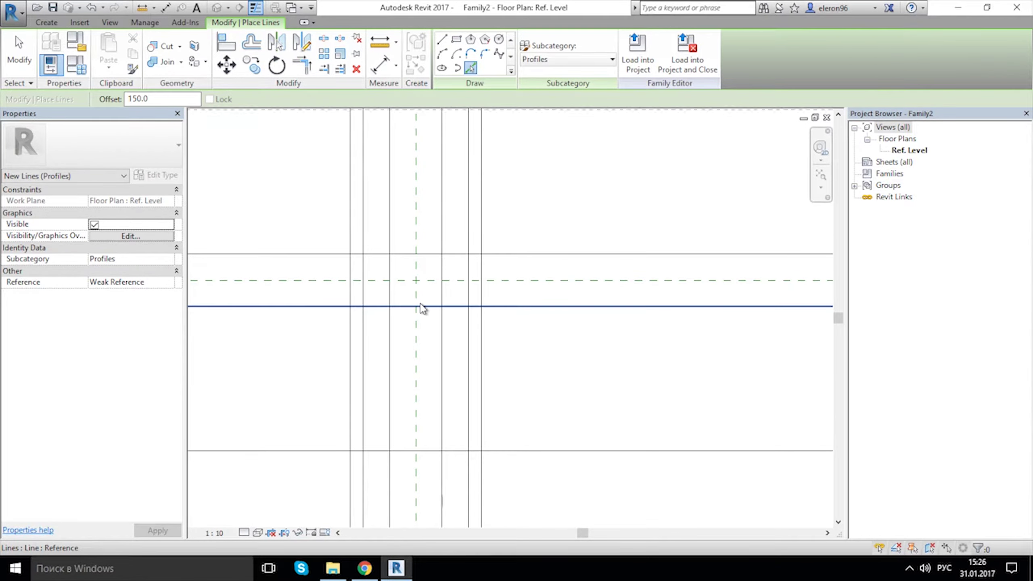
middle_drag(494, 312, 504, 348)
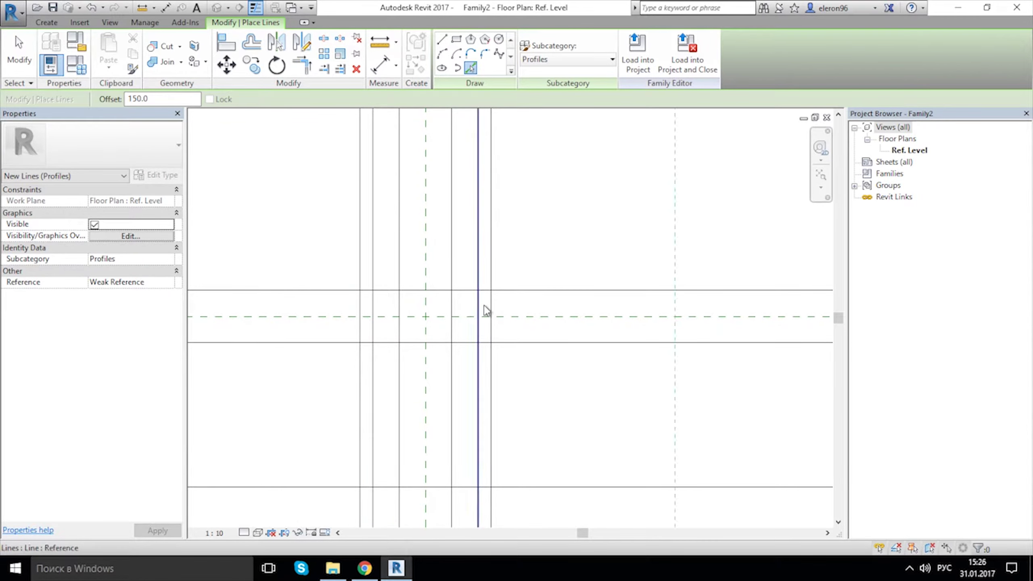
scroll(397, 276, up, 2)
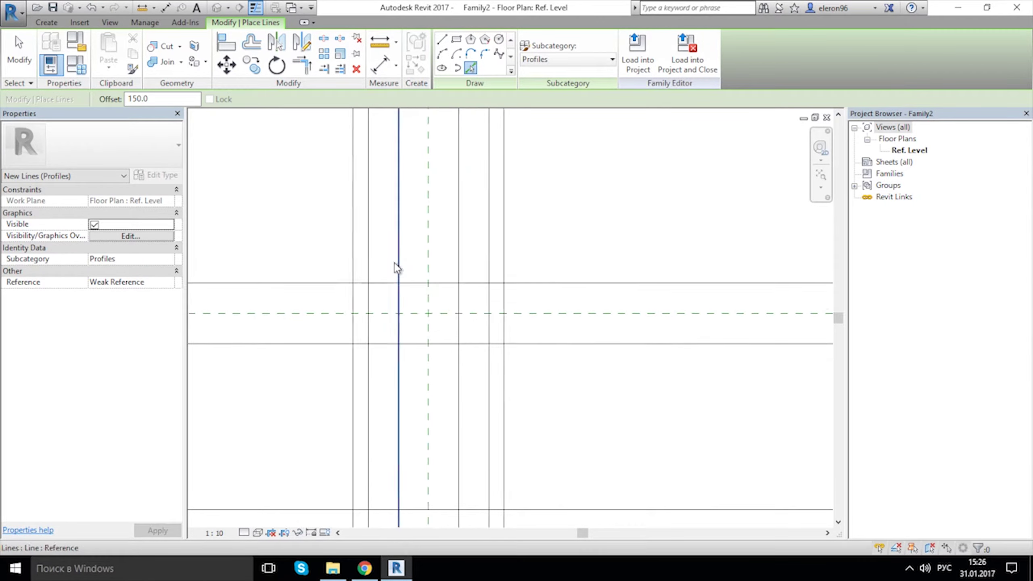
click(324, 40)
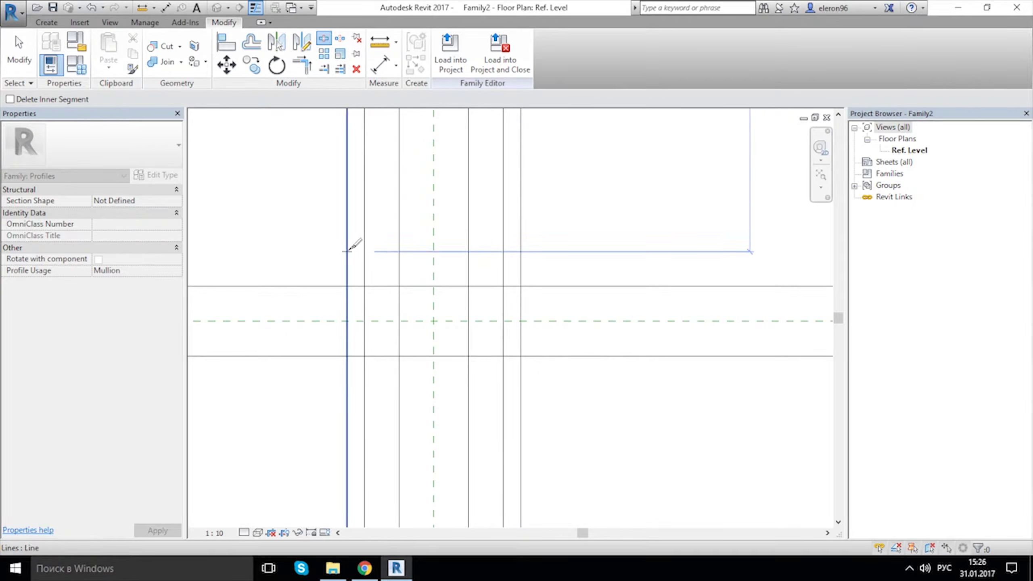
key(Escape)
click(302, 64)
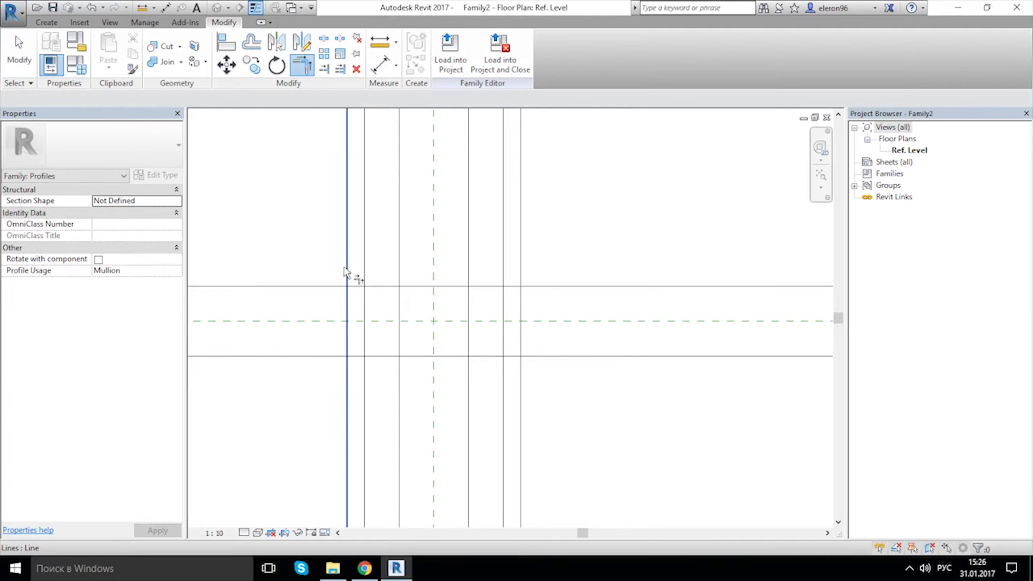
click(347, 272)
click(425, 287)
click(490, 286)
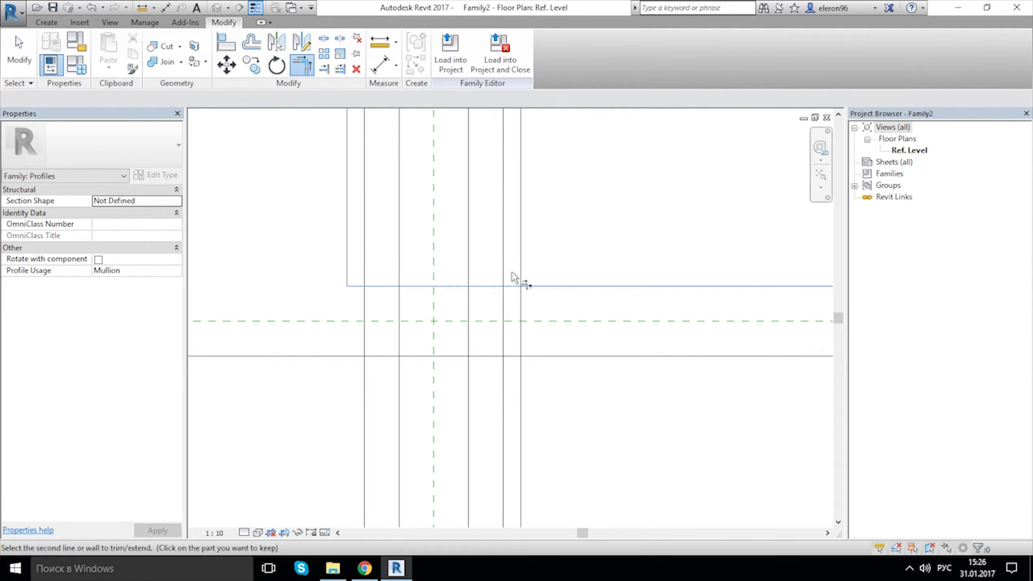
click(520, 281)
Trim the verticals just inside the outer ones to corners with the horizontal line below the Center (Front/Back) plane, keeping their lower parts.
click(504, 368)
click(493, 356)
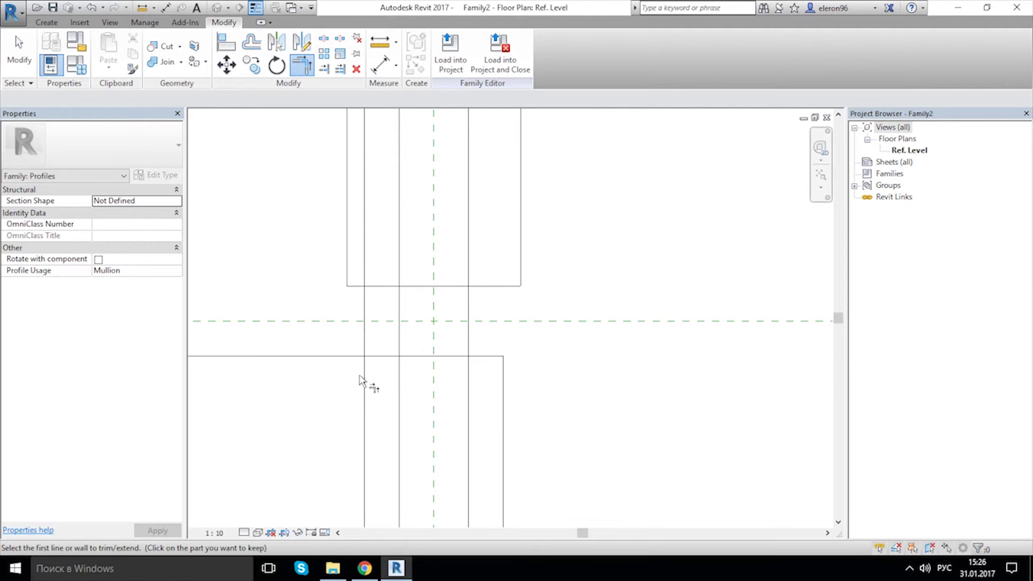
click(364, 377)
click(380, 357)
scroll(432, 272, down, 4)
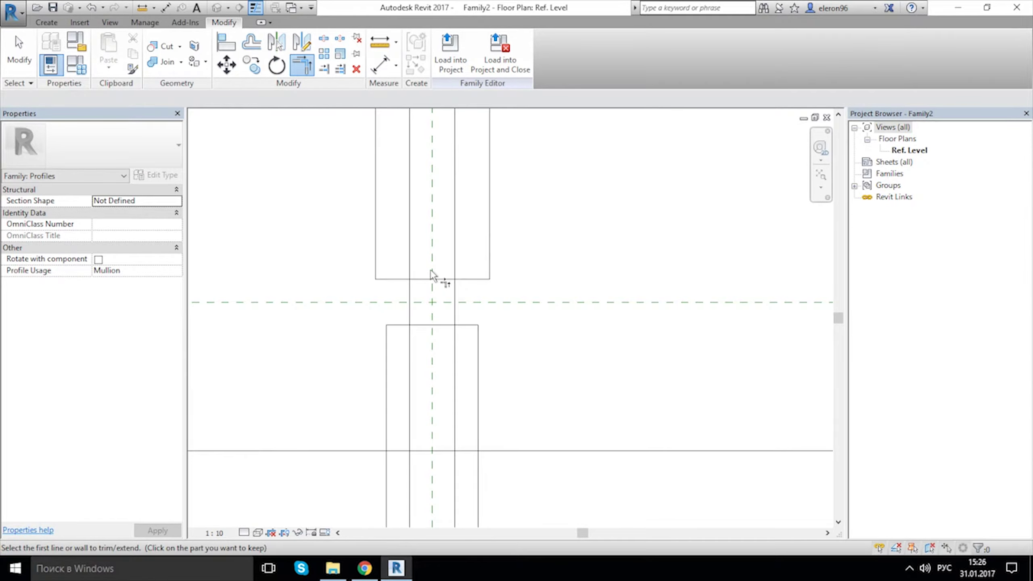
Trim both verticals of the lower section to corners with the bottom horizontal line, closing the lower rectangle.
middle_drag(472, 311, 472, 260)
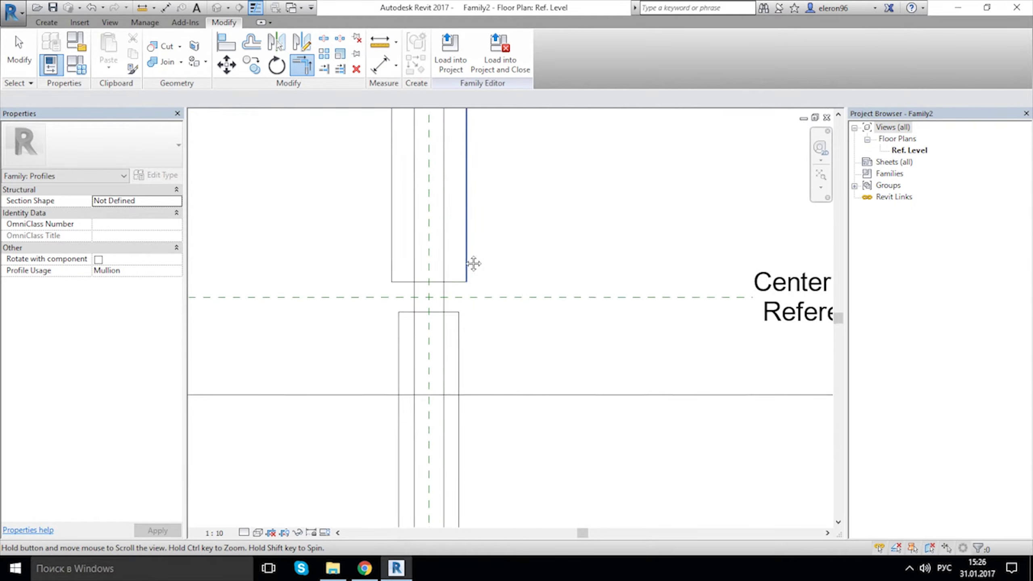
click(428, 394)
click(399, 384)
click(453, 393)
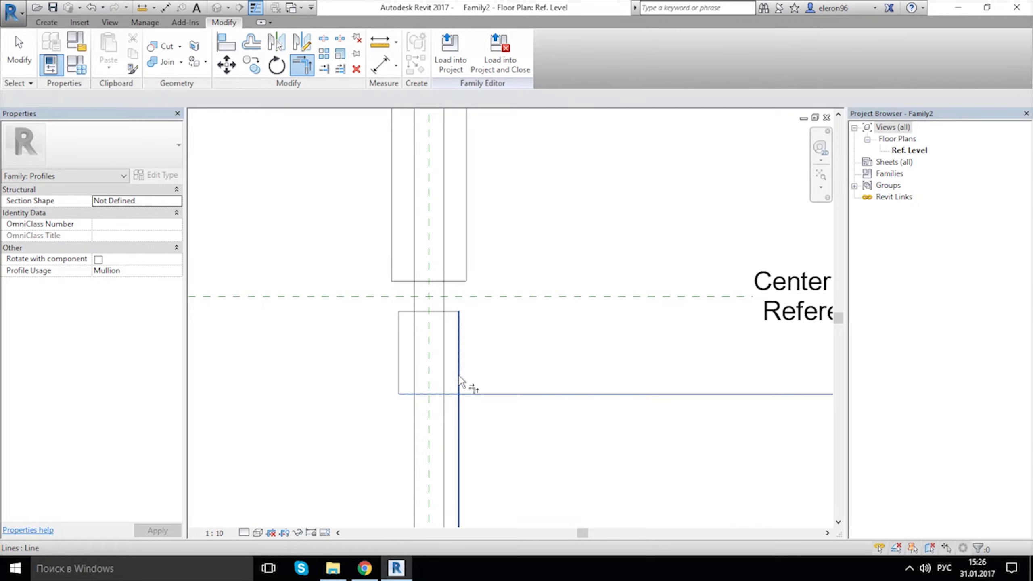
click(459, 385)
key(Escape)
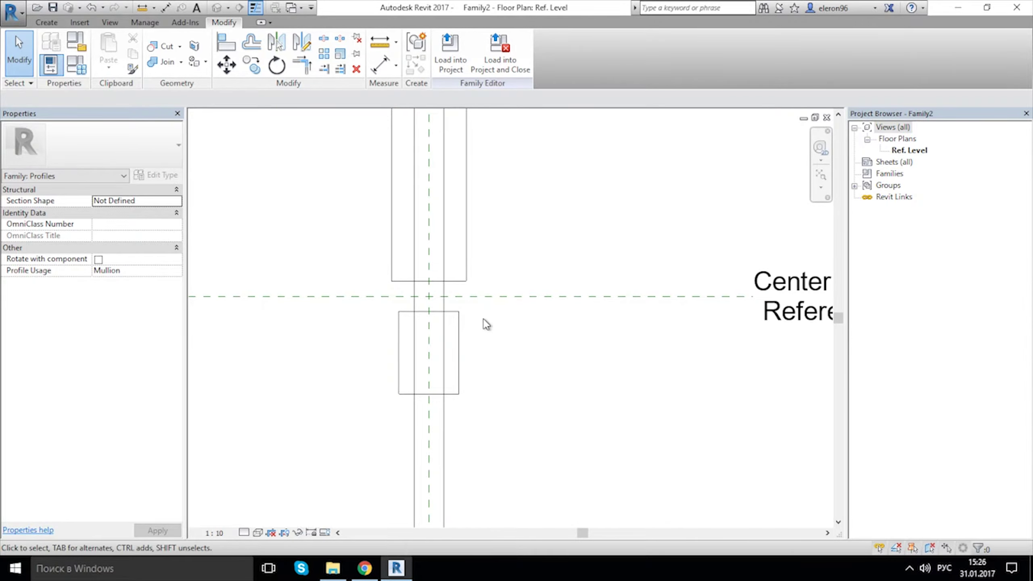
Split the two innermost verticals where they cross the horizontal lines just above and below the Center (Front/Back) plane.
scroll(447, 315, up, 3)
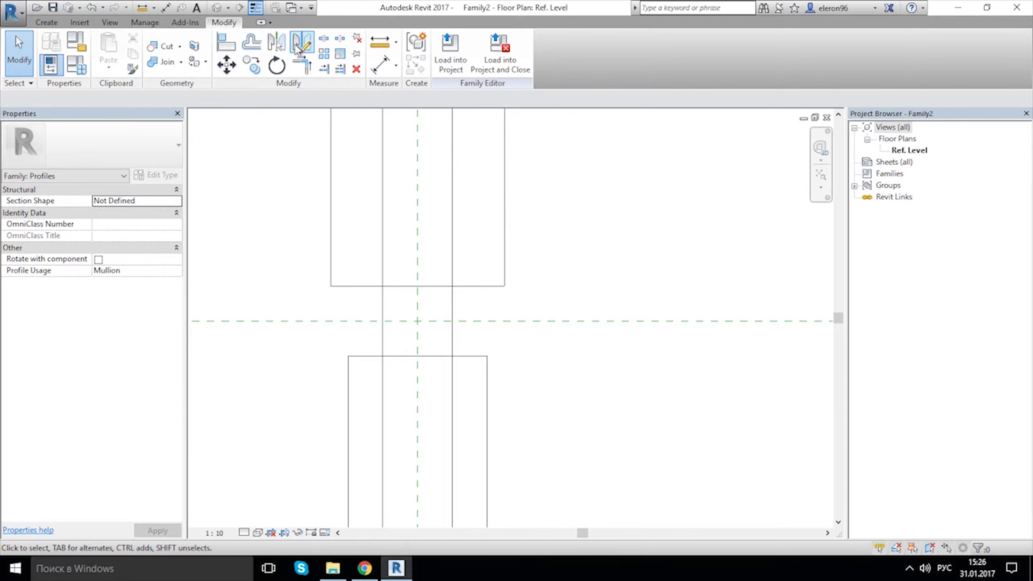
click(323, 38)
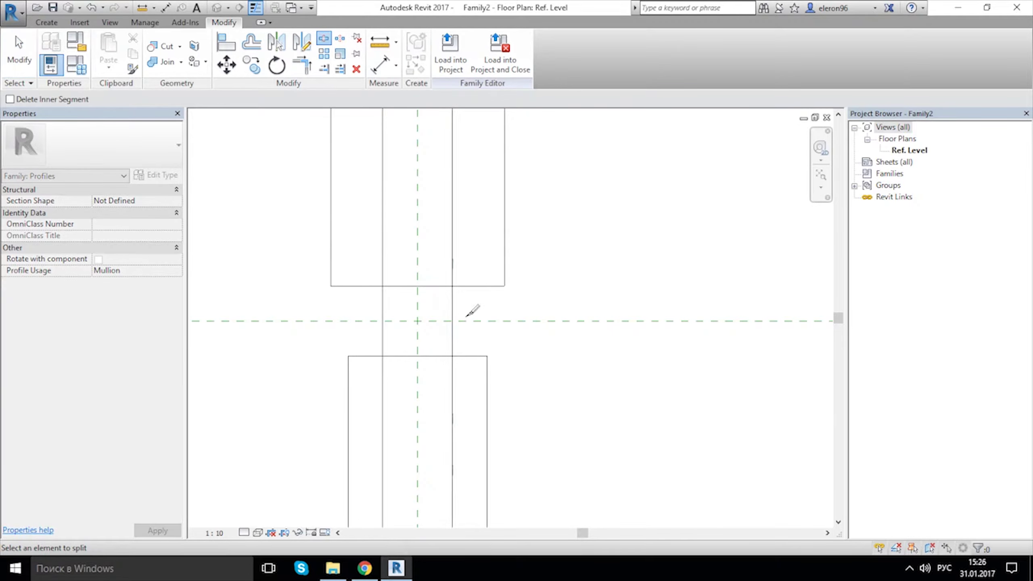
click(452, 356)
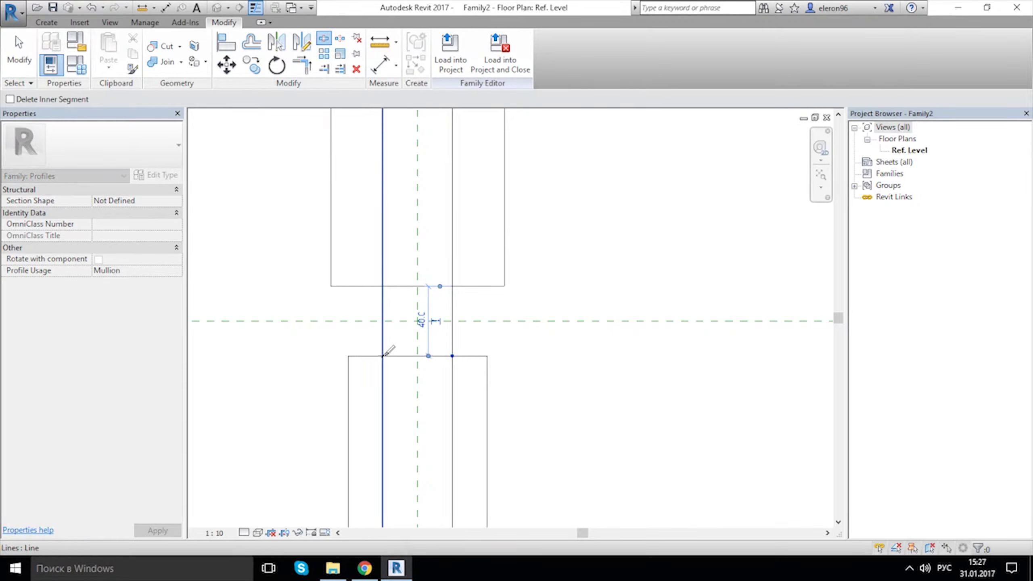
click(382, 356)
click(382, 286)
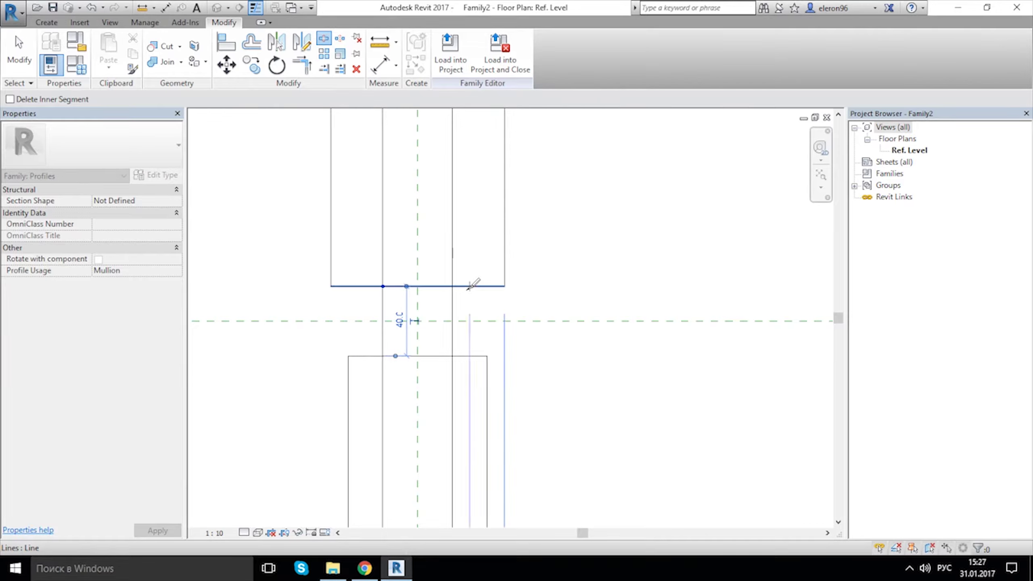
click(452, 286)
key(Escape)
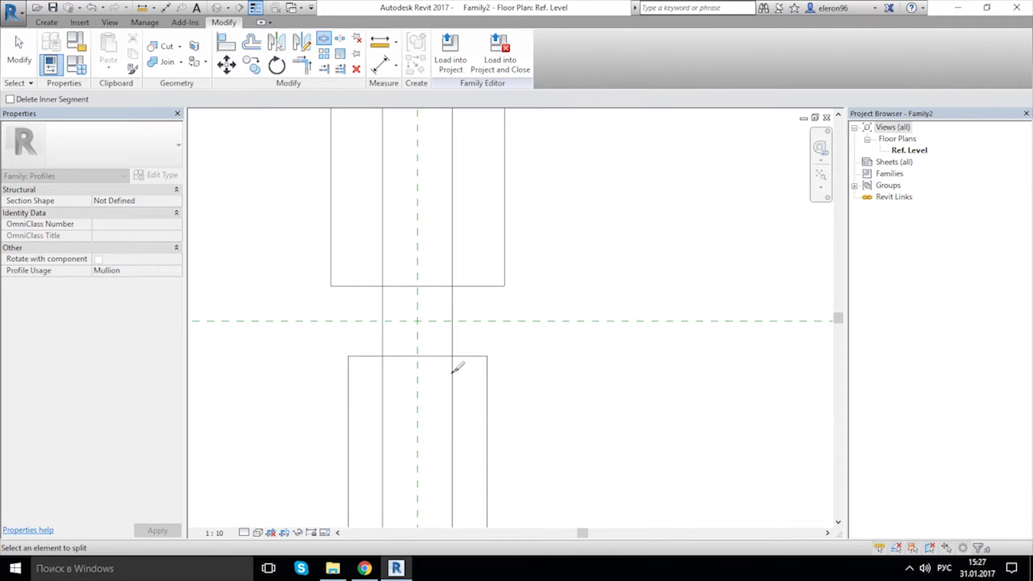
Delete the split vertical segments inside the upper and lower sections, keeping only the short neck between them.
click(453, 378)
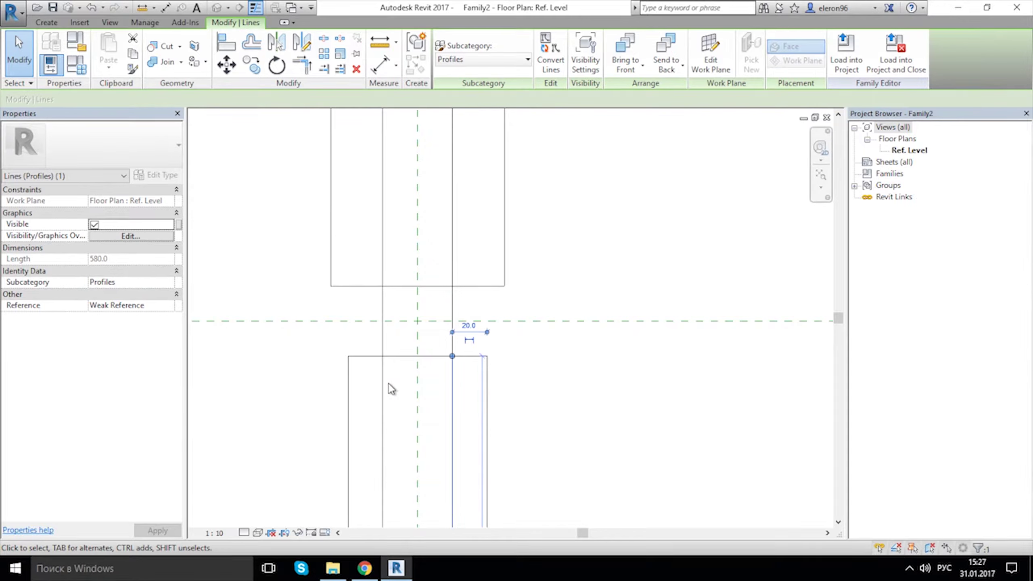
click(383, 388)
key(Escape)
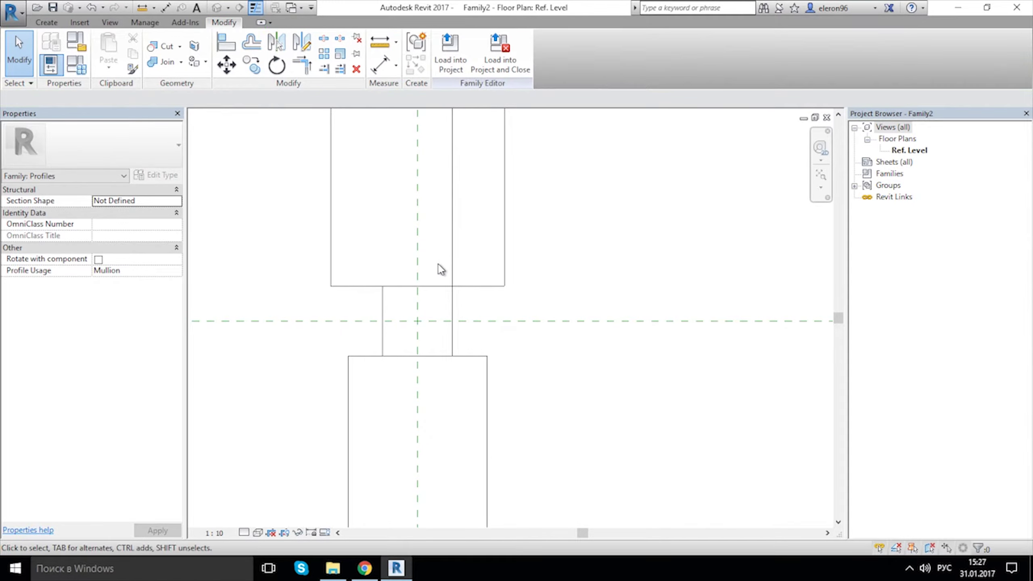
scroll(478, 296, down, 2)
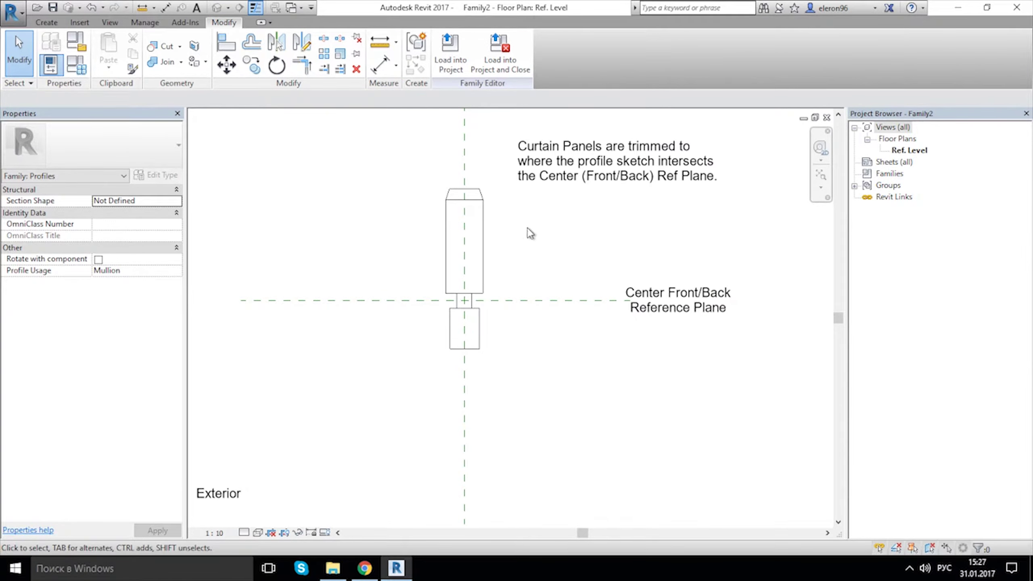
Try to trim the neck's verticals to corners with the top line of the lower section.
scroll(476, 332, up, 3)
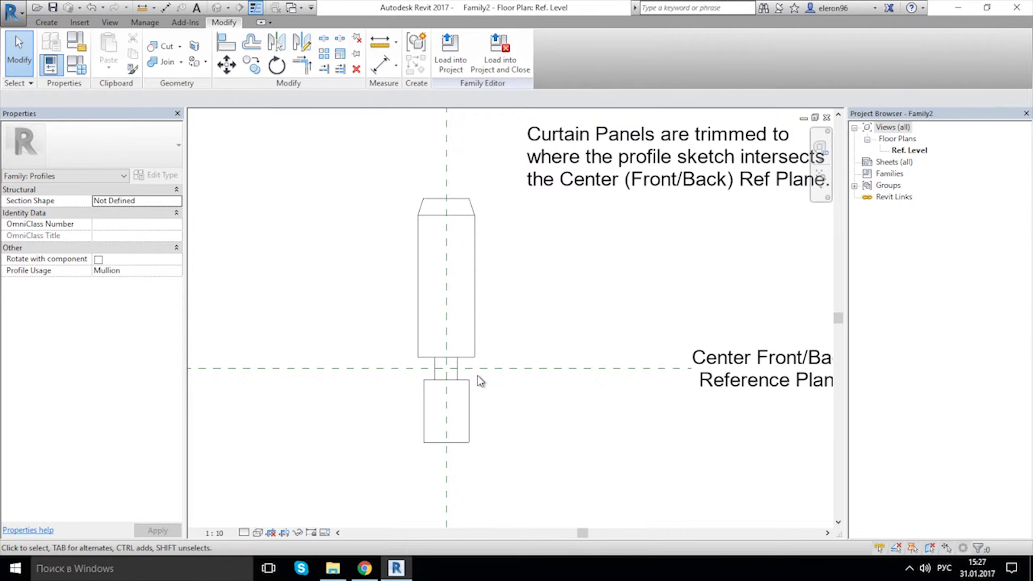
scroll(449, 370, up, 3)
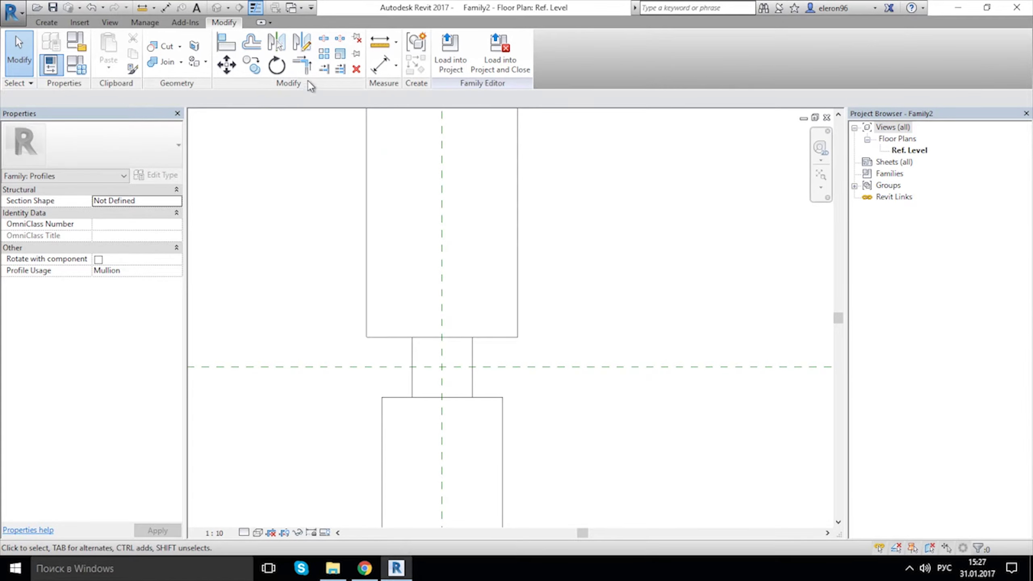
click(302, 64)
click(479, 395)
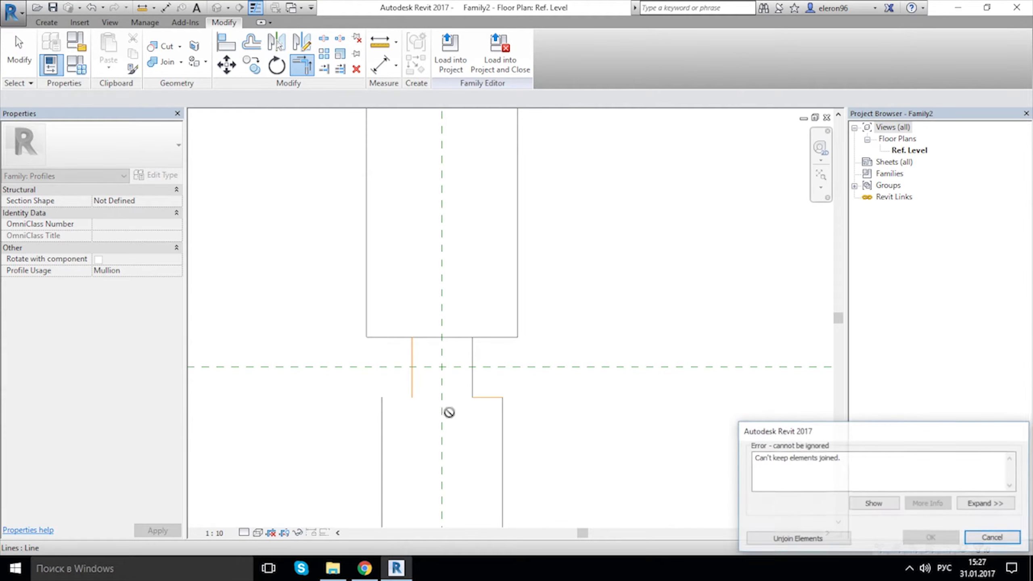
click(796, 538)
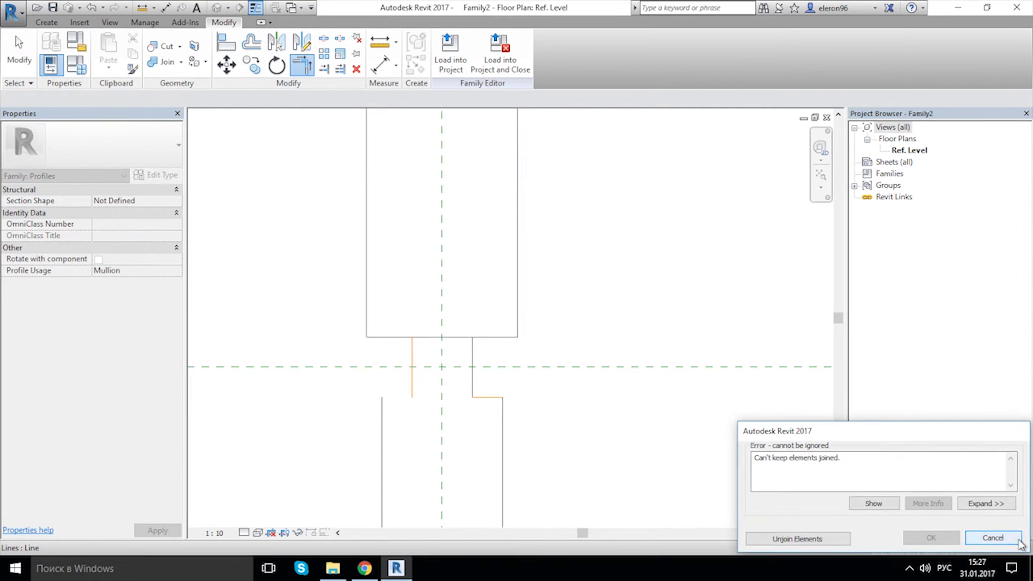
Split the horizontal lines at the neck's four corners, and delete the segments across the neck and the line beneath the chamfered top.
click(323, 38)
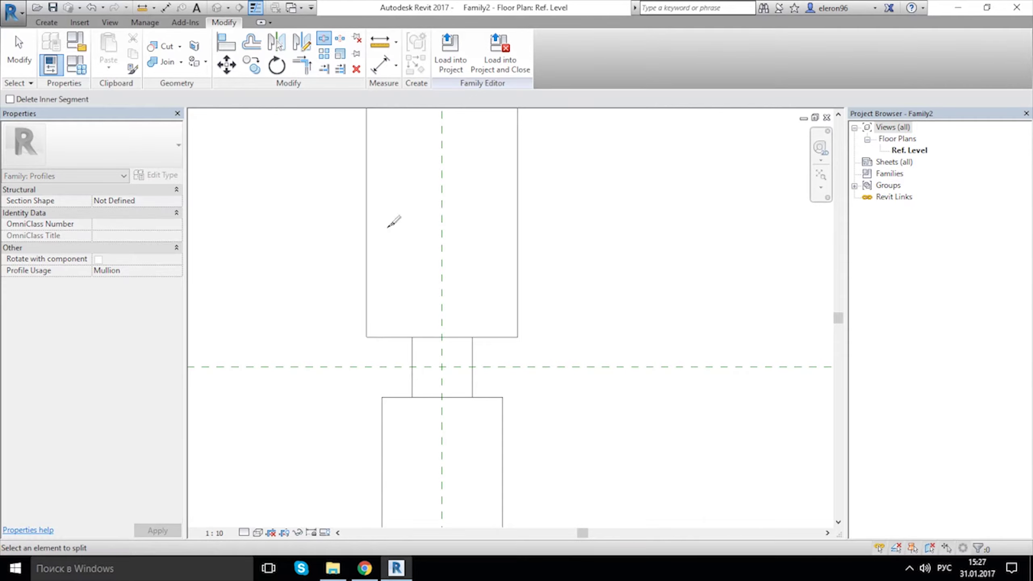
click(472, 396)
click(412, 396)
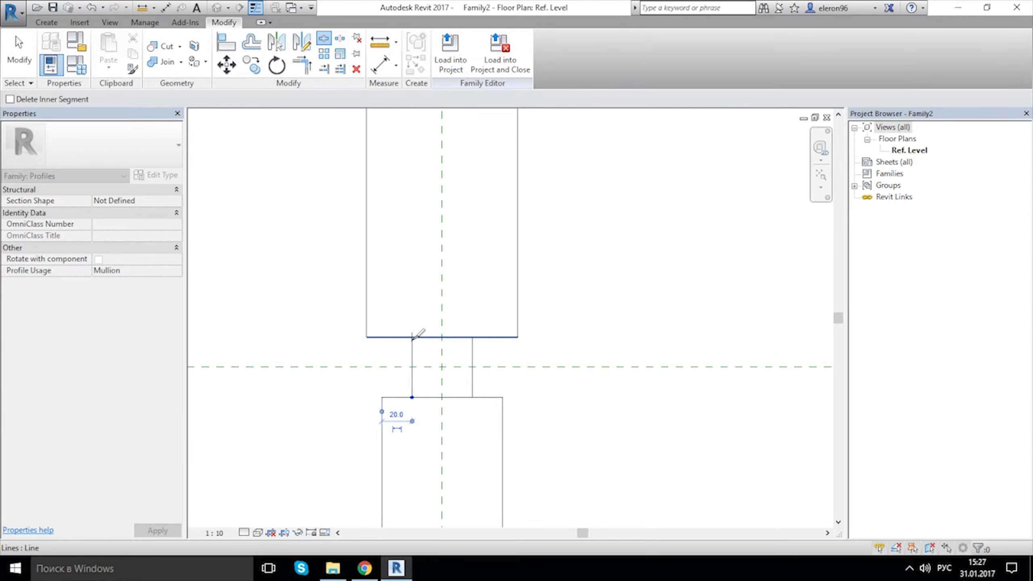
click(412, 336)
click(472, 337)
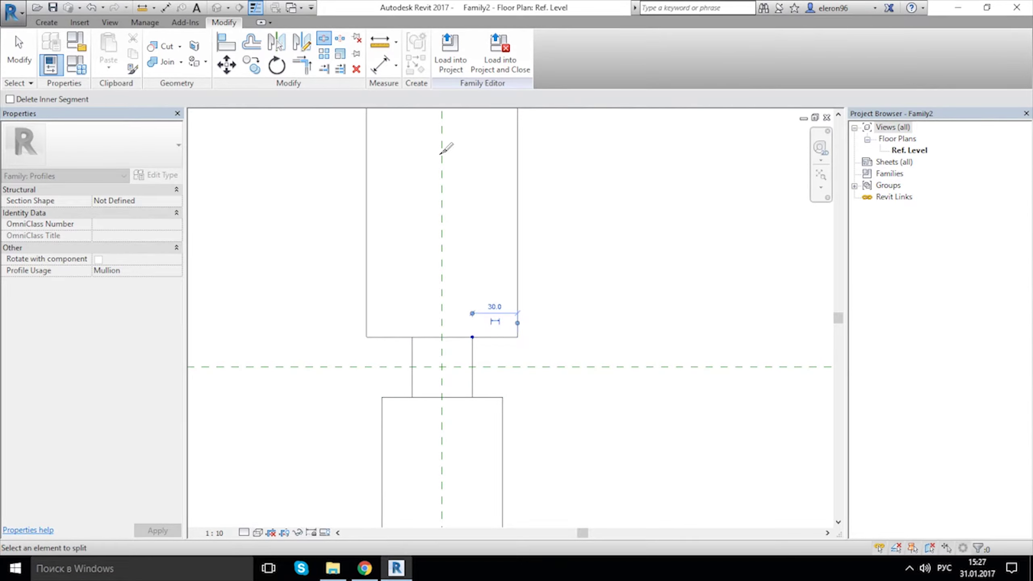
key(Escape)
click(461, 337)
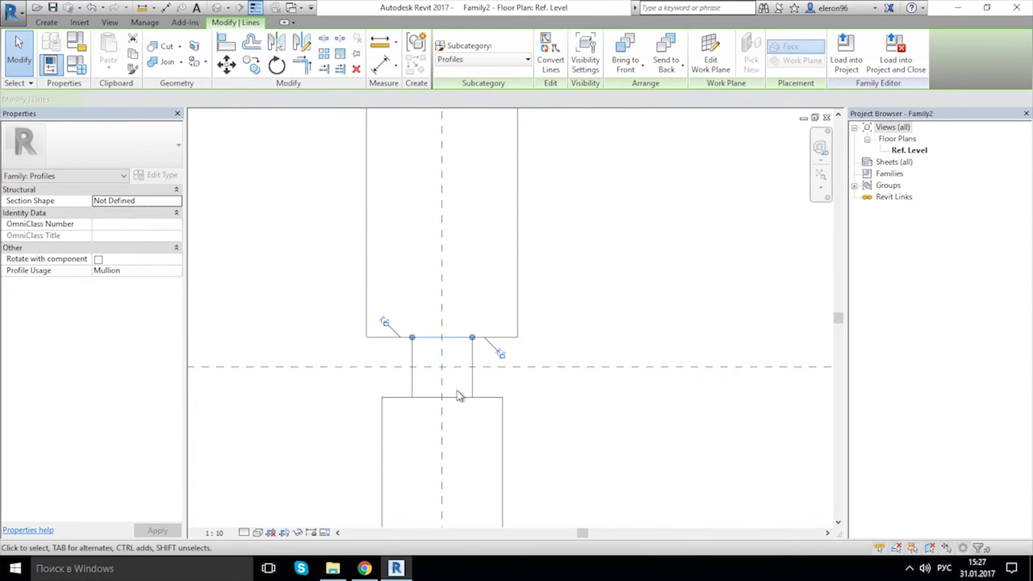
key(Delete)
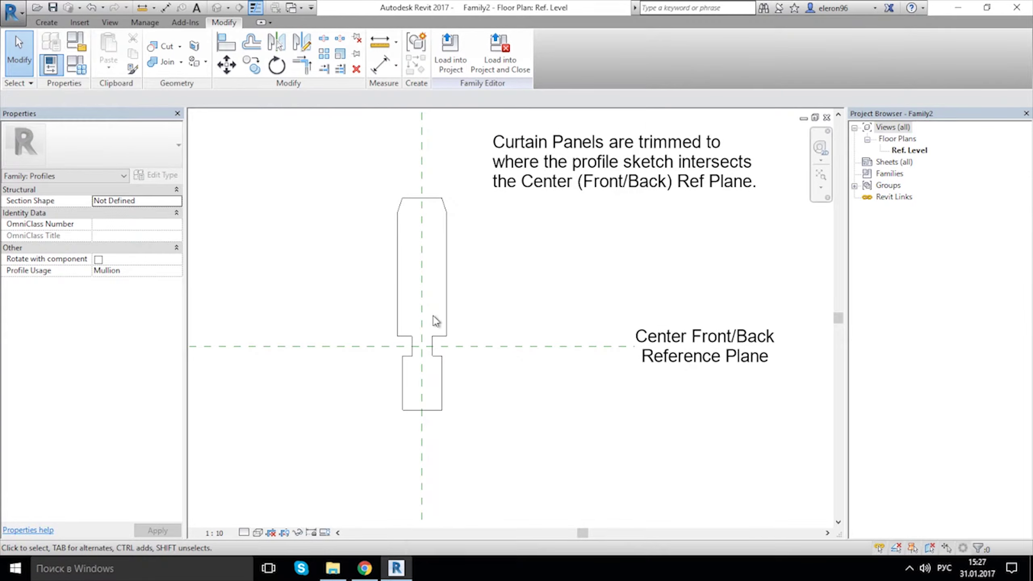
Start saving the profile as a new family file and go up to the revit folder.
click(12, 12)
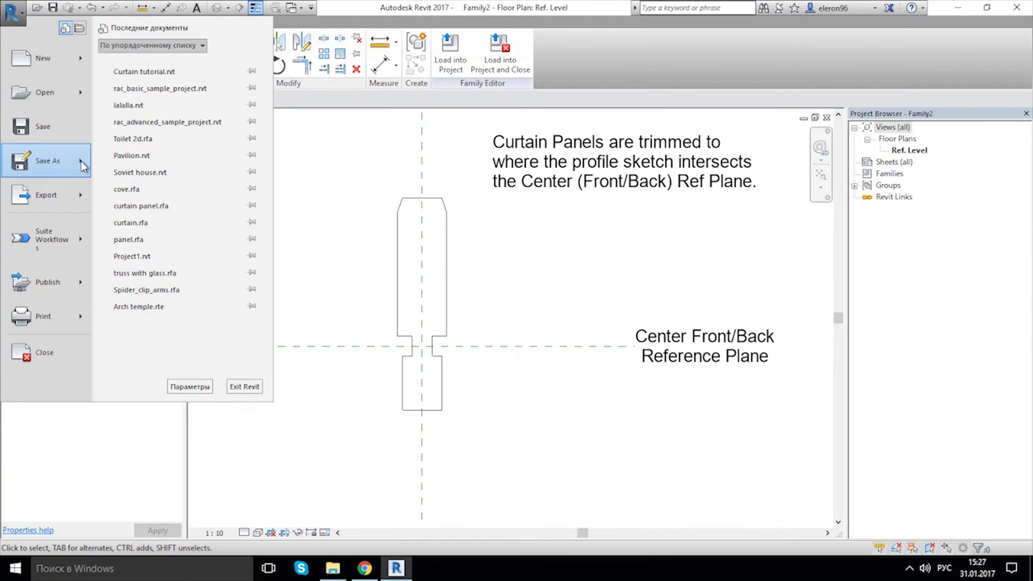
mouse_move(81, 162)
click(156, 116)
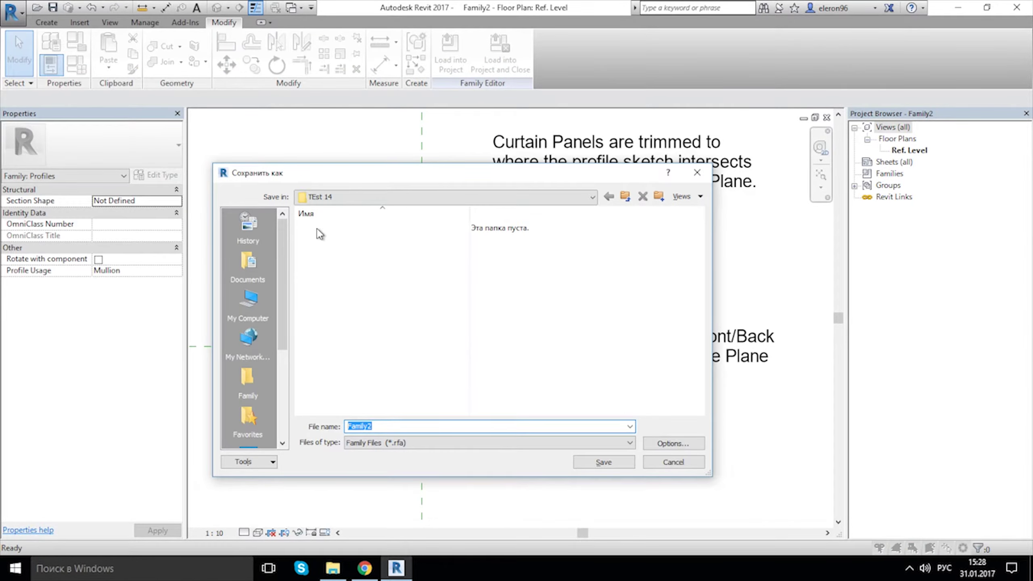
click(630, 197)
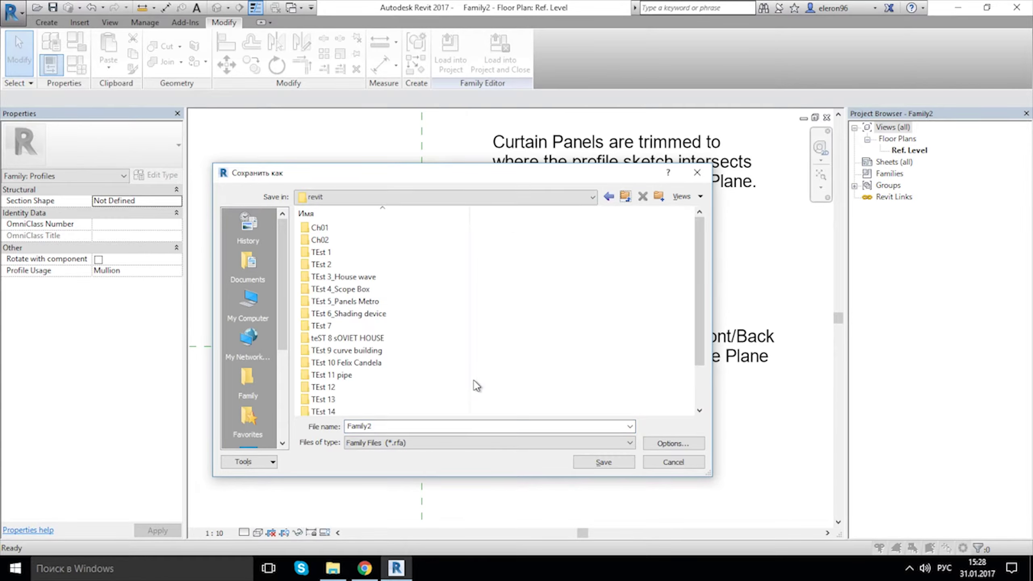
Create a new folder named Test 17 inside the revit folder.
scroll(354, 340, down, 2)
right_click(330, 408)
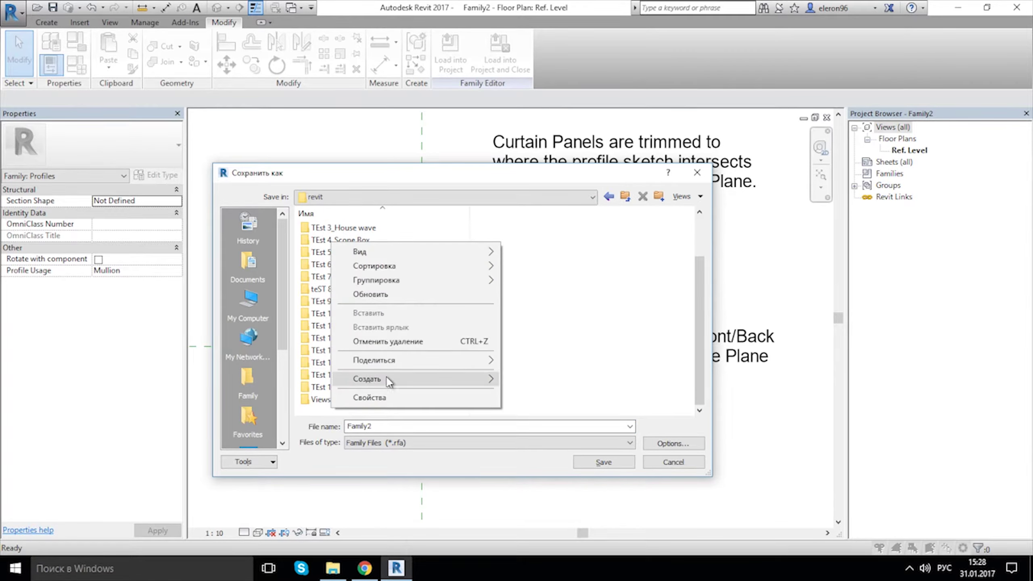
mouse_move(386, 377)
click(556, 381)
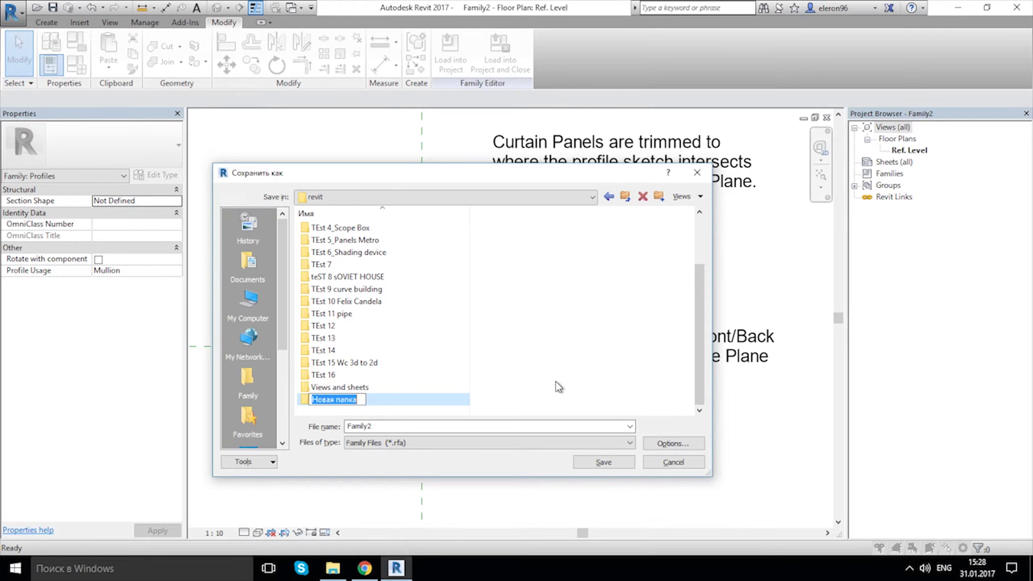
text(Test)
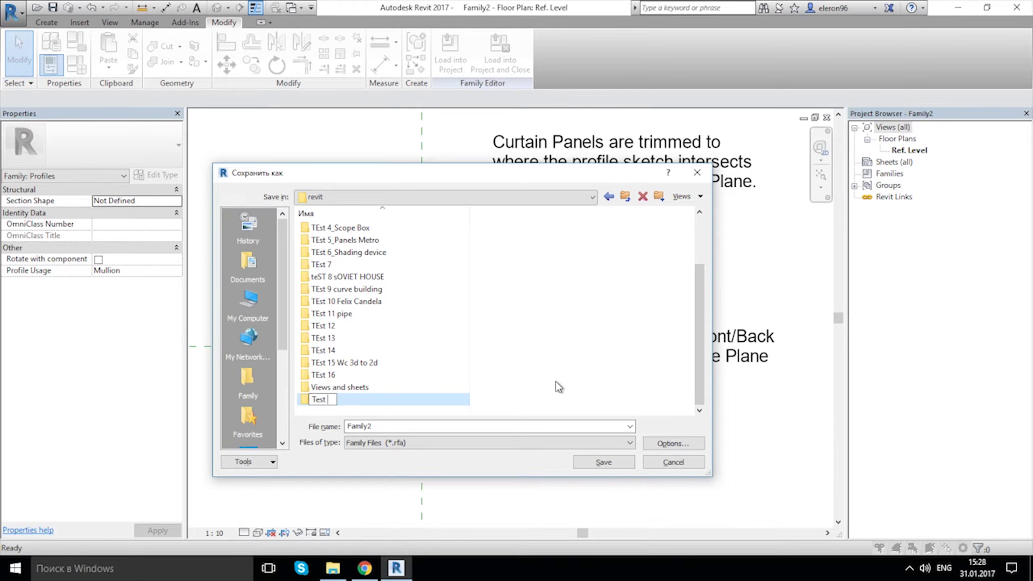
text( 17)
key(Return)
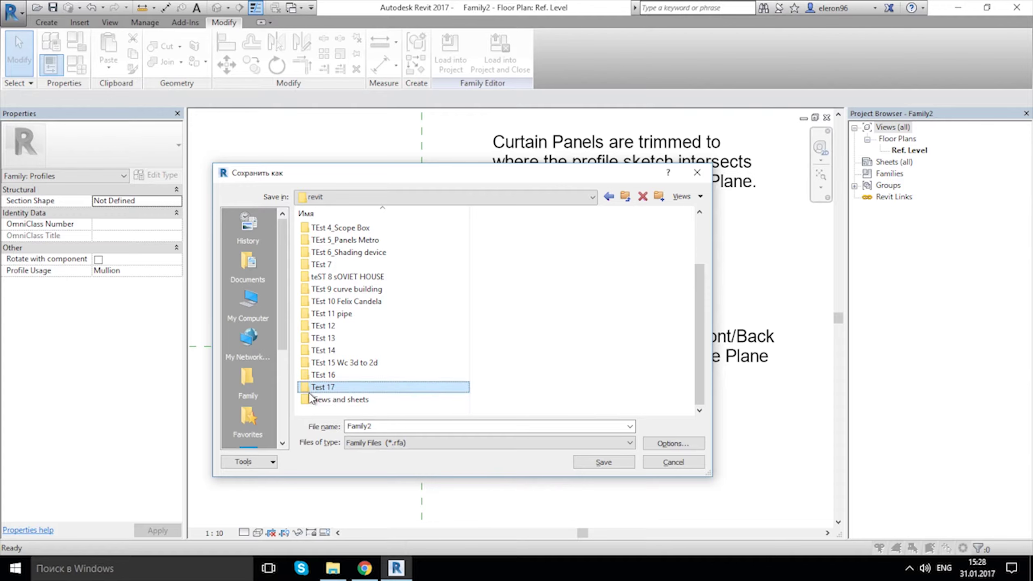
Save the family in the Test 17 folder under a name starting with Prof, accepting the existing file save options.
double_click(323, 387)
click(395, 425)
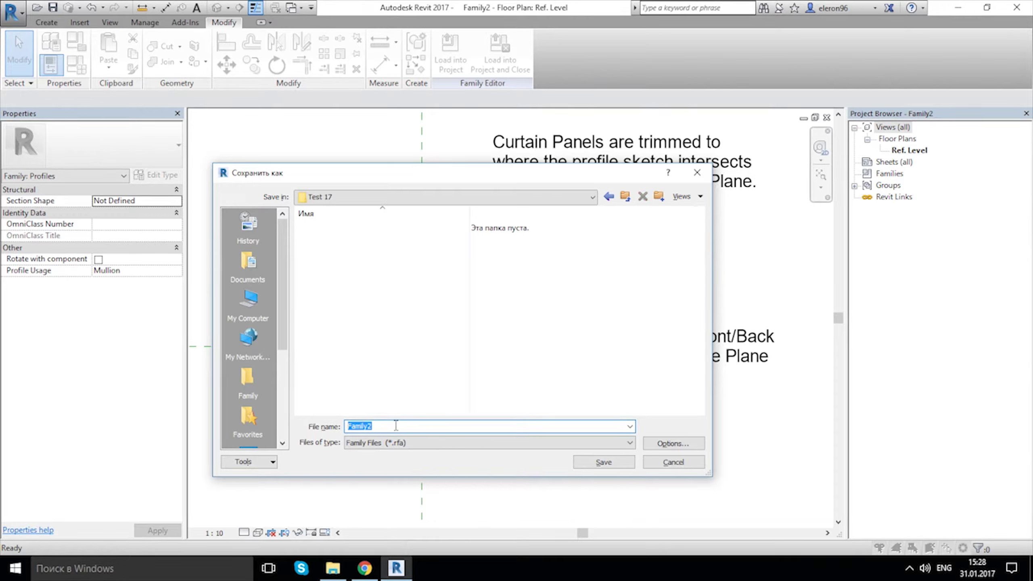
text(Prof)
click(678, 446)
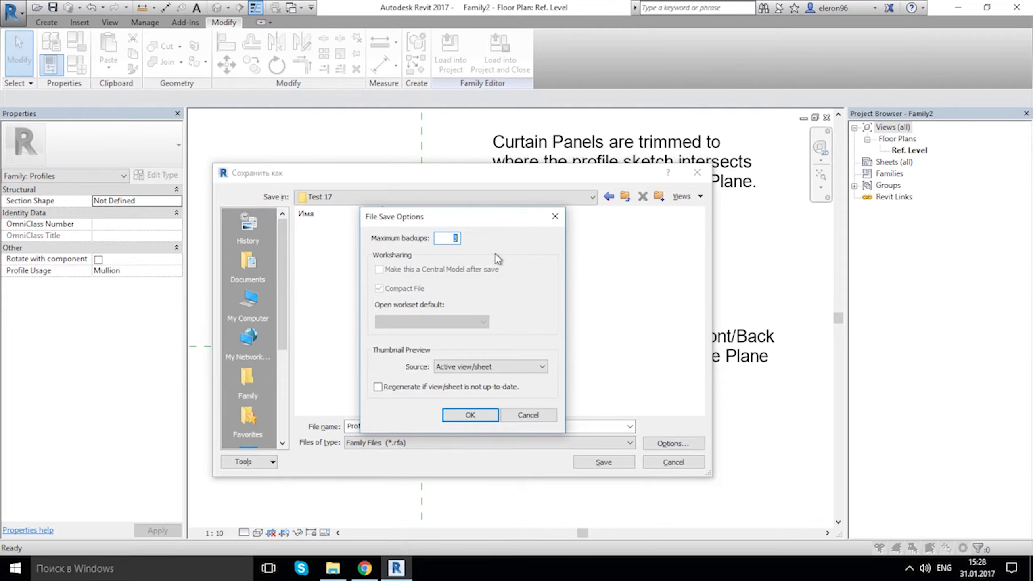
click(471, 414)
click(598, 462)
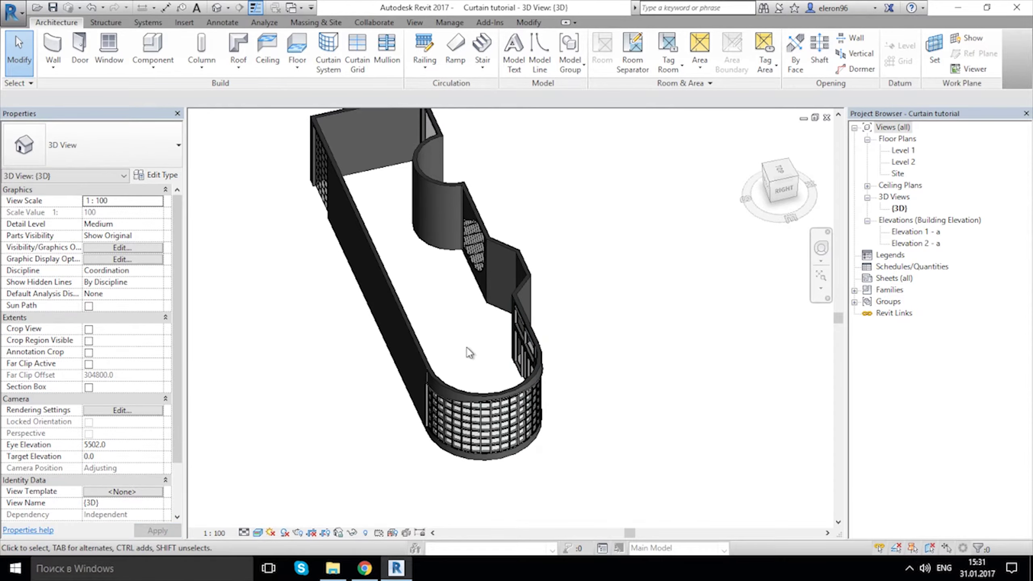
Expand the Curtain Wall Mullions families in the project down to the types of the Rectangular Mullion family.
middle_drag(641, 362, 536, 354)
shift+middle_drag(645, 341, 409, 349)
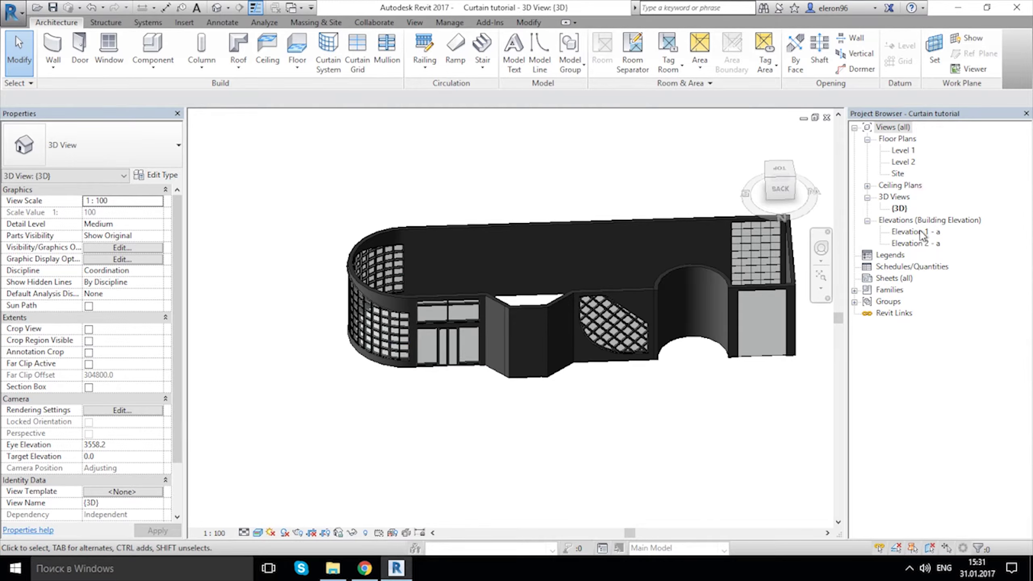
click(854, 290)
scroll(1031, 291, down, 1)
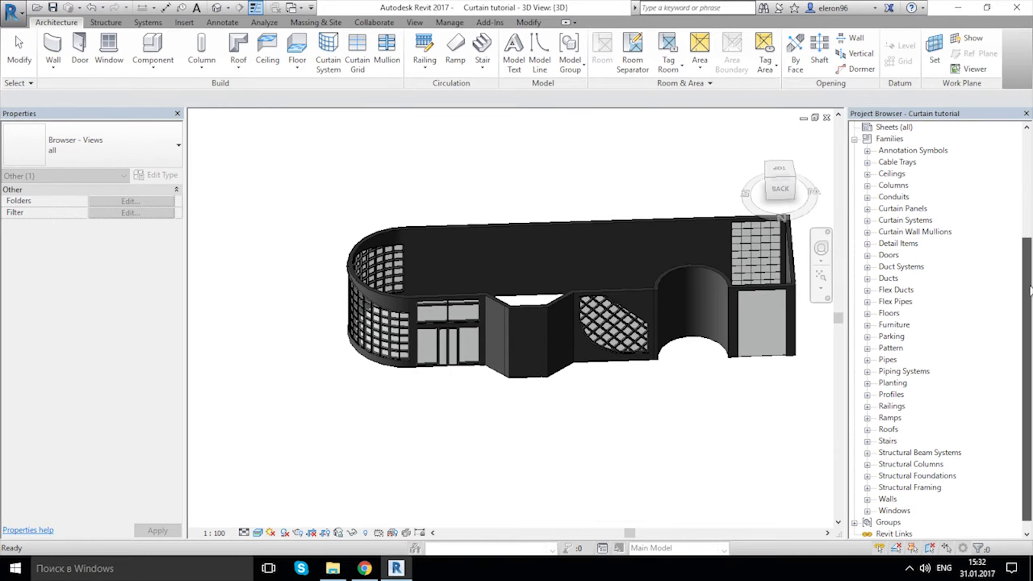
drag(1031, 289, 1030, 306)
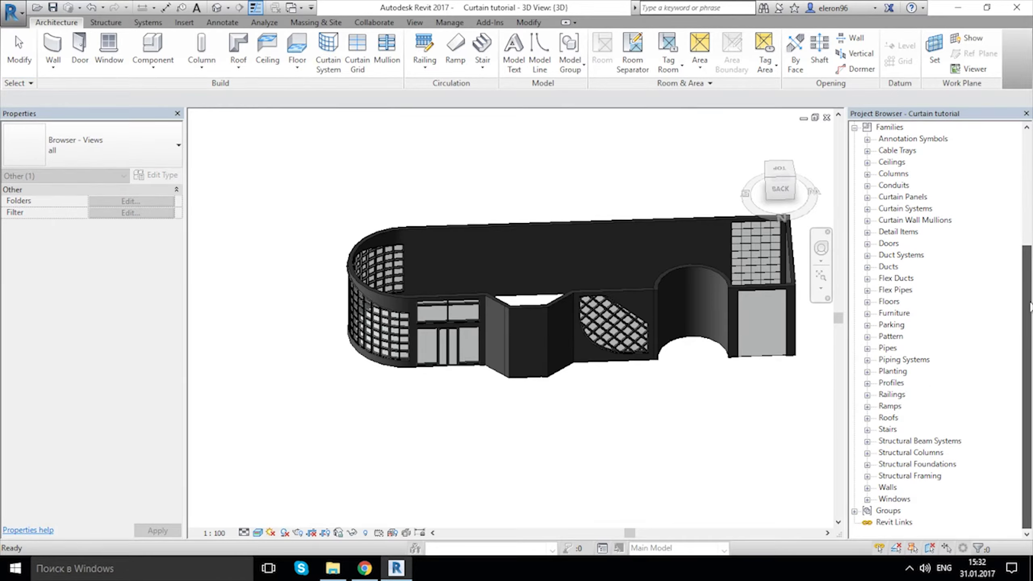
scroll(1030, 297, up, 2)
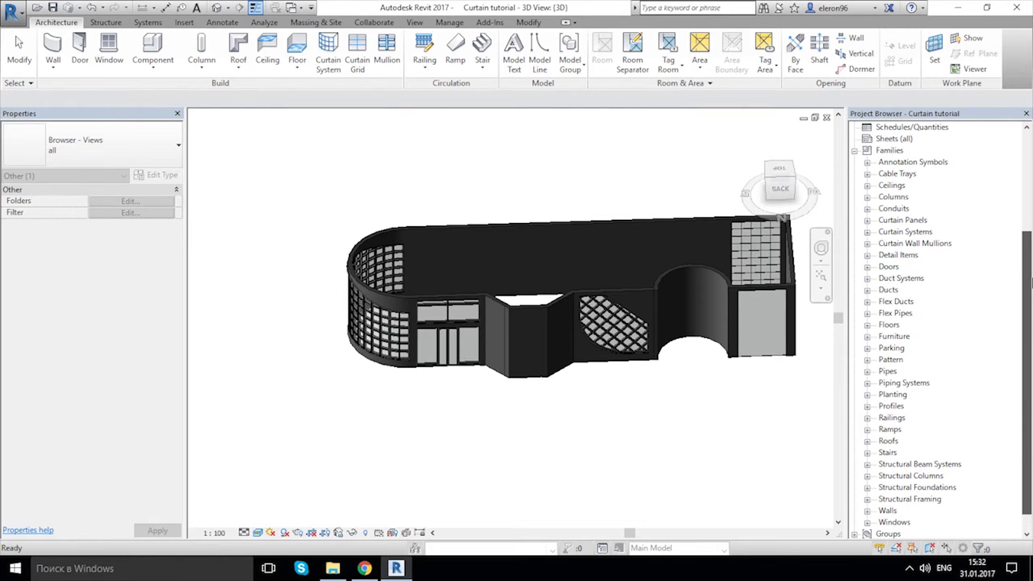
click(866, 244)
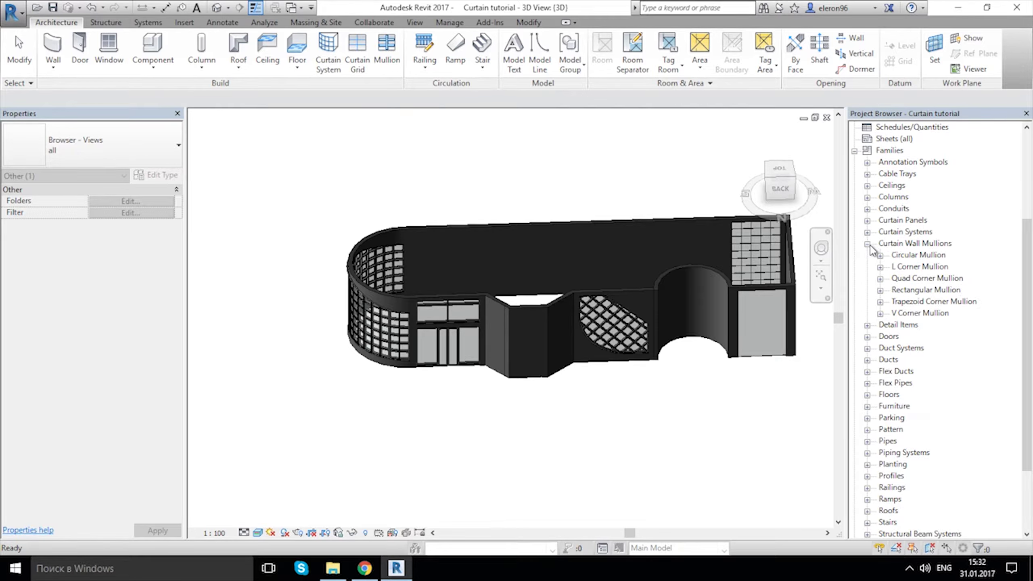
click(880, 290)
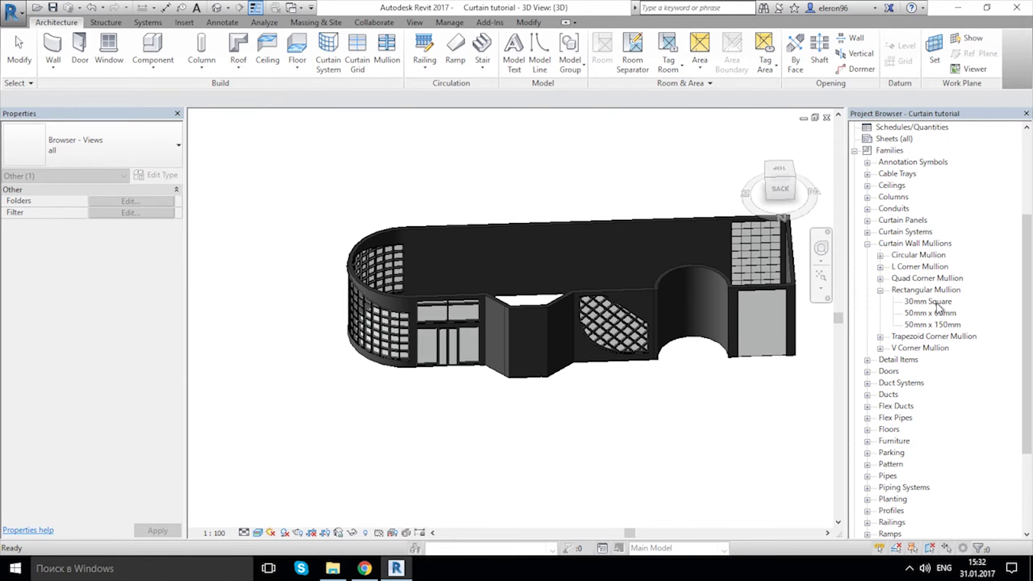
Duplicate the 30mm Square rectangular mullion type as My own mullions.
click(933, 302)
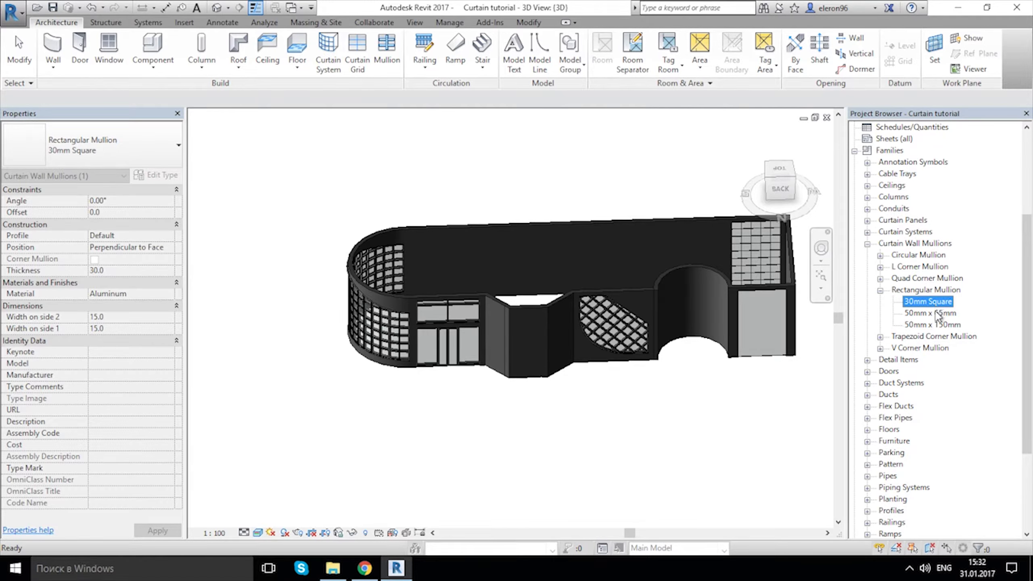
click(935, 314)
click(933, 304)
double_click(932, 304)
drag(673, 87, 619, 95)
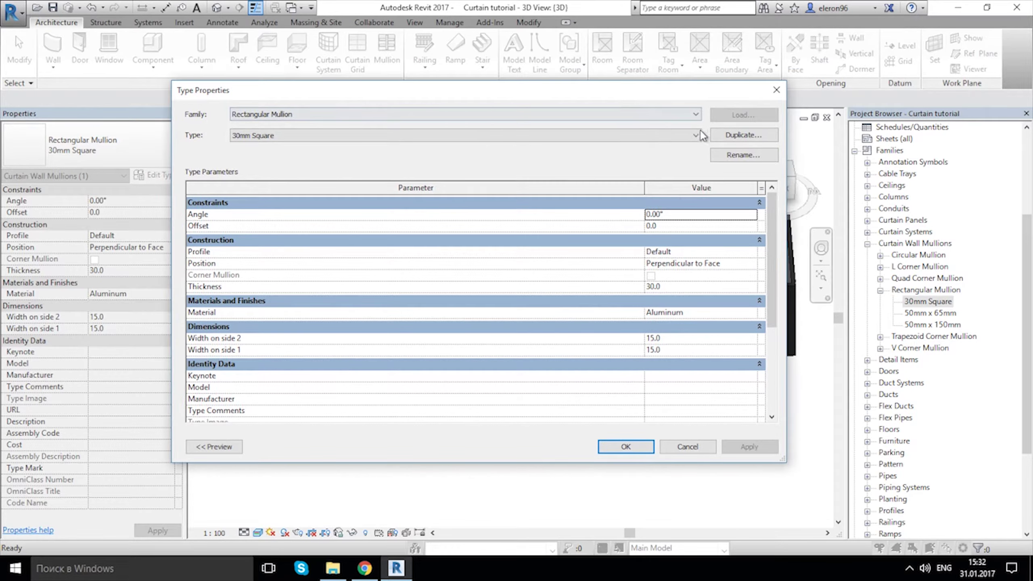
click(743, 135)
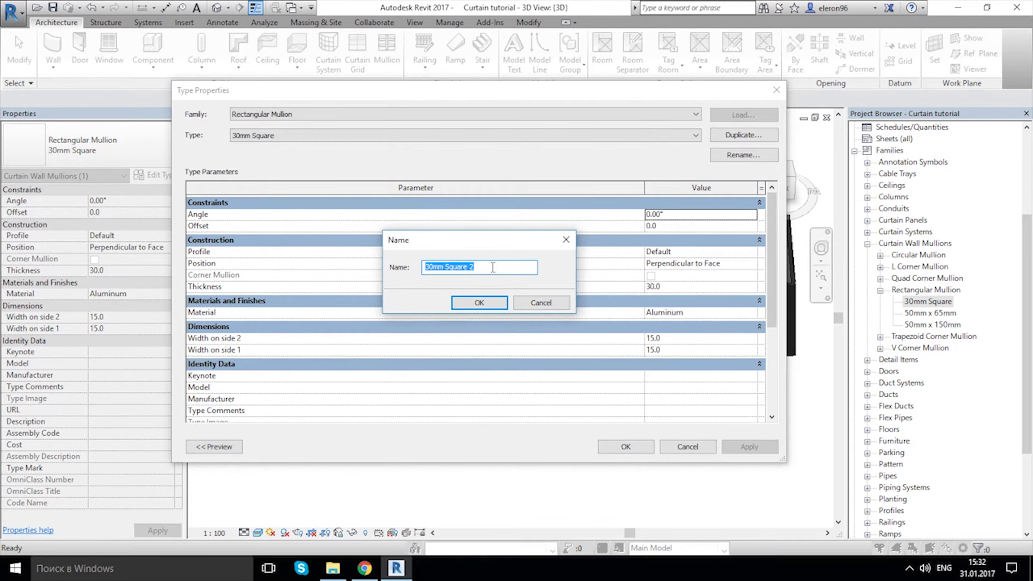
text(My own mullions)
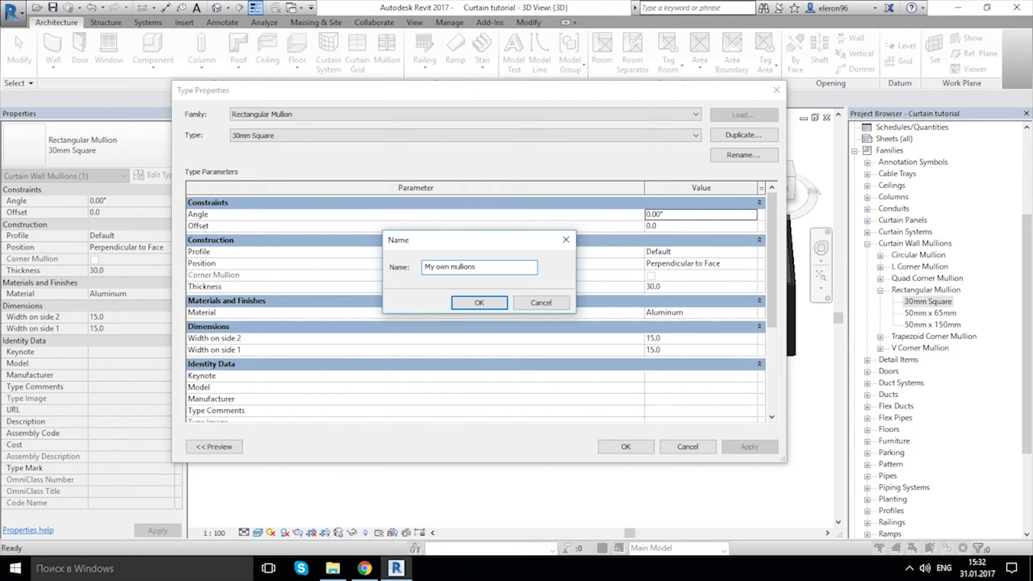
click(482, 303)
Set the profile of the My own mullions type to Profile mulions : Profile mulions and accept the type properties.
click(513, 249)
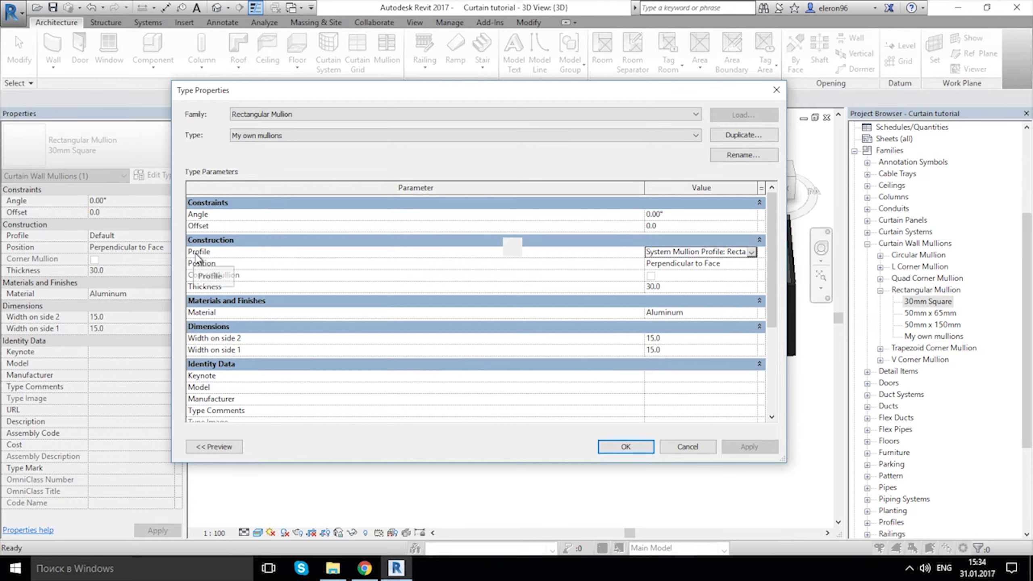
click(751, 251)
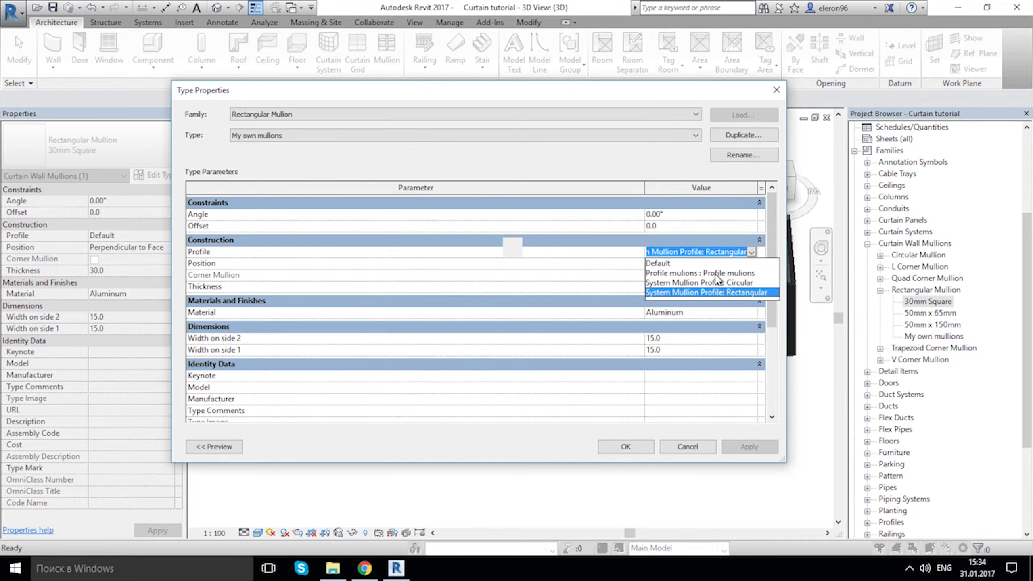
click(739, 272)
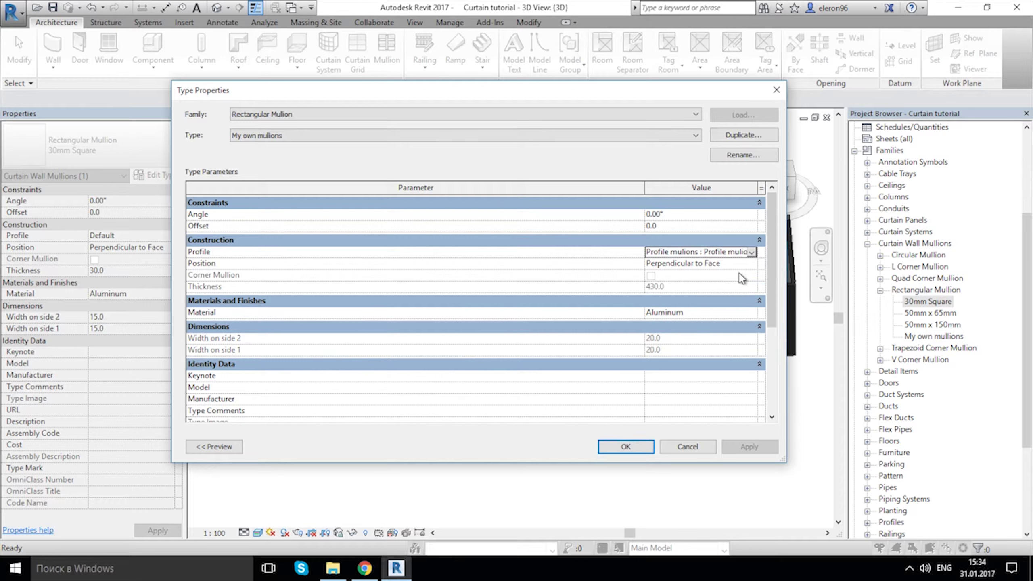
click(649, 446)
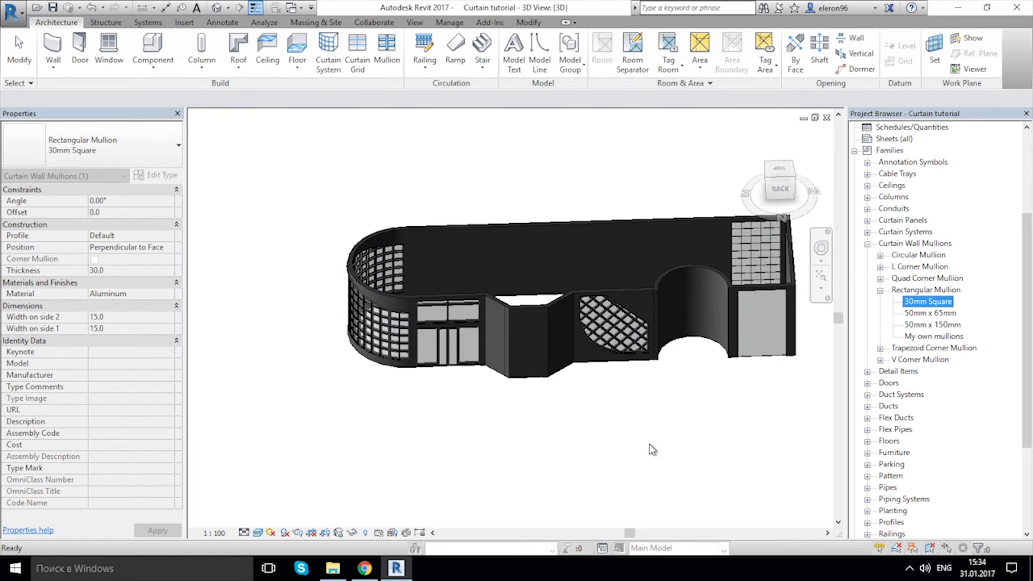
Open the Level 1 floor plan.
scroll(935, 285, up, 4)
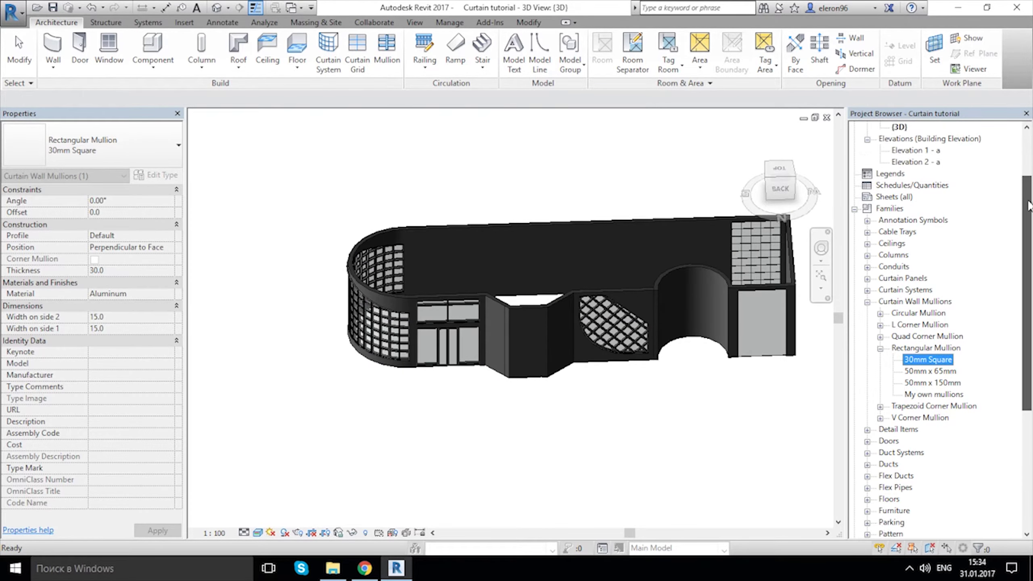
click(907, 152)
double_click(902, 150)
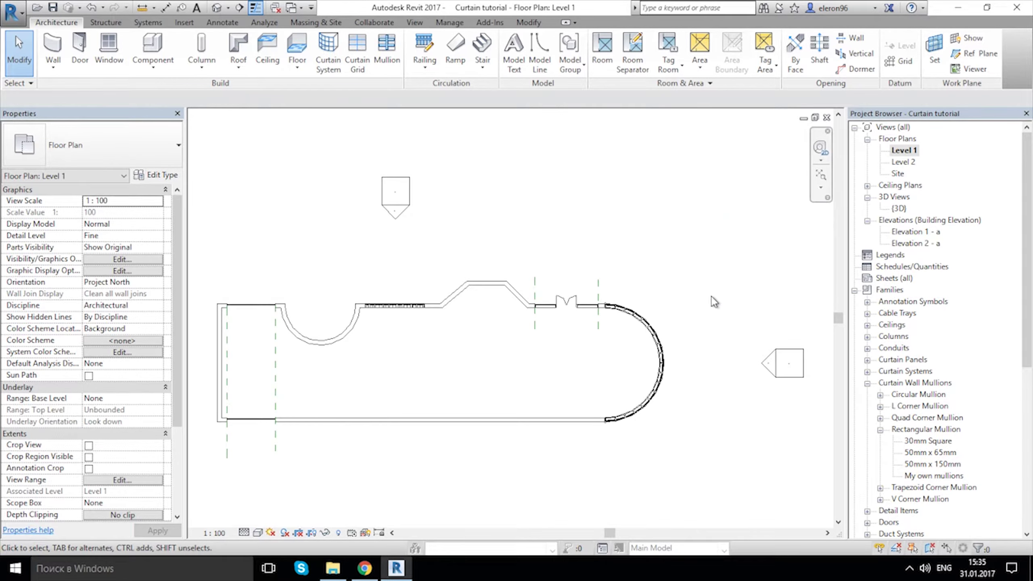
scroll(528, 304, up, 2)
scroll(529, 304, up, 3)
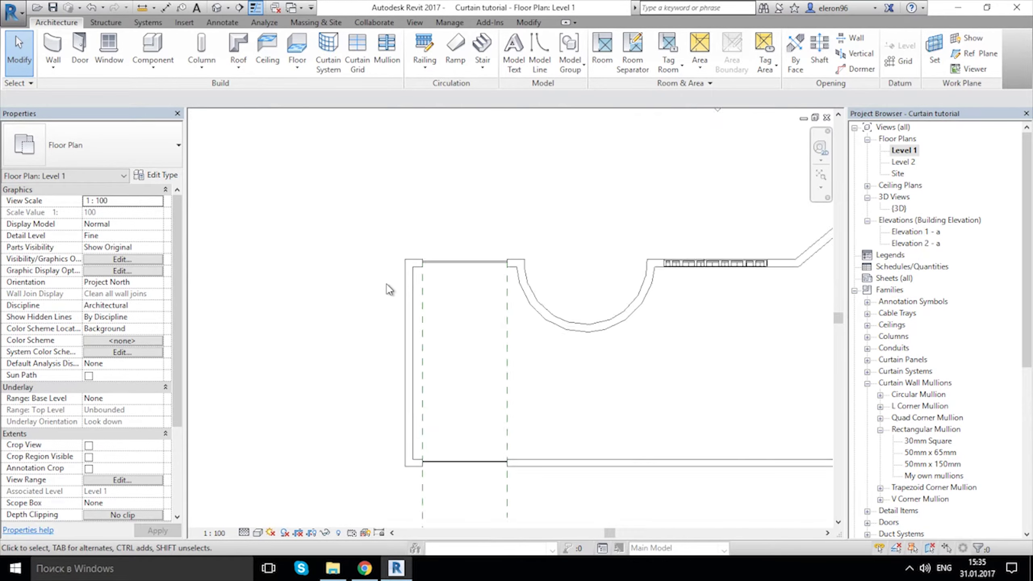
middle_drag(503, 300, 601, 260)
scroll(629, 299, down, 3)
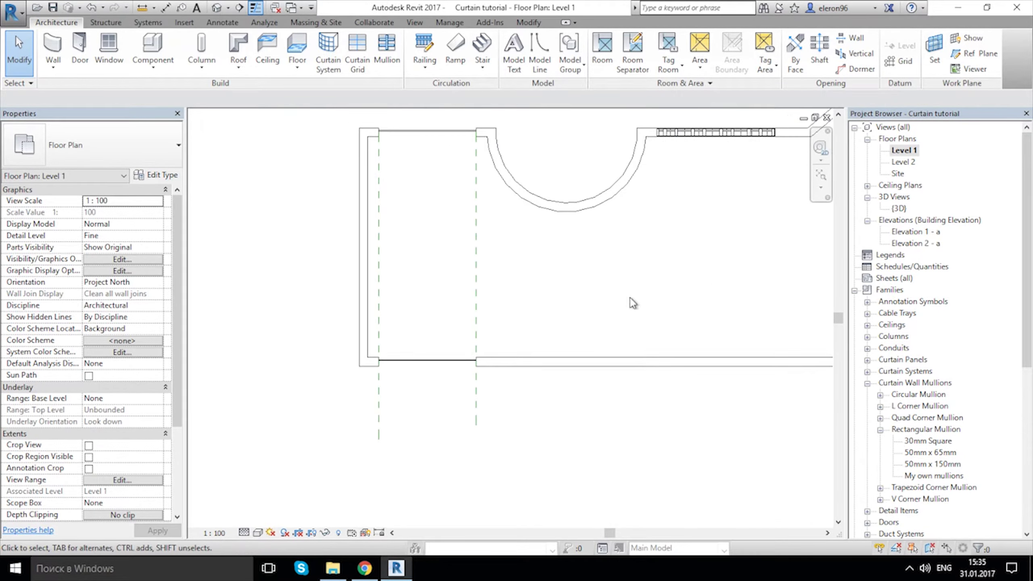
scroll(358, 339, up, 3)
scroll(369, 362, up, 2)
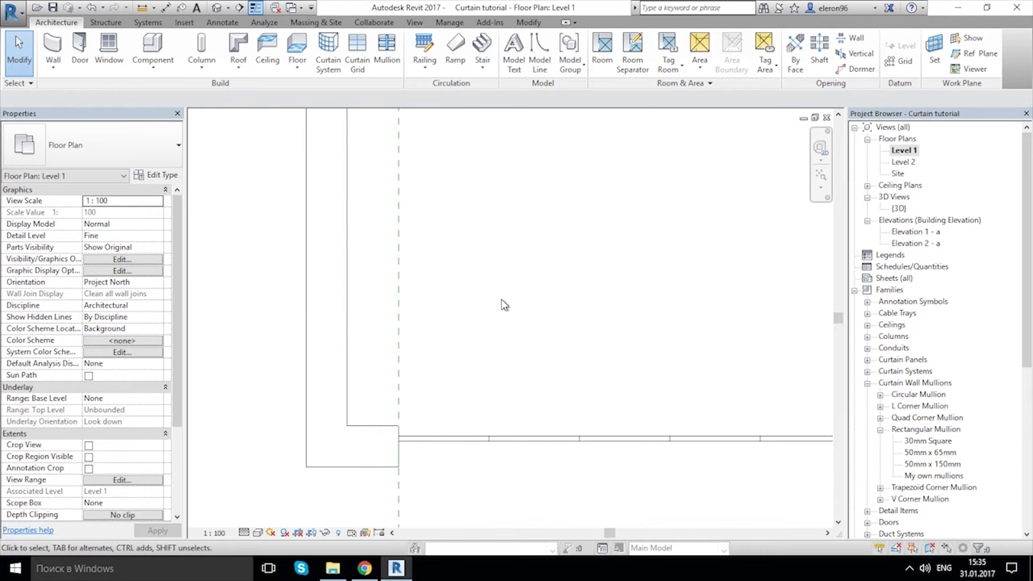
middle_drag(453, 304, 509, 353)
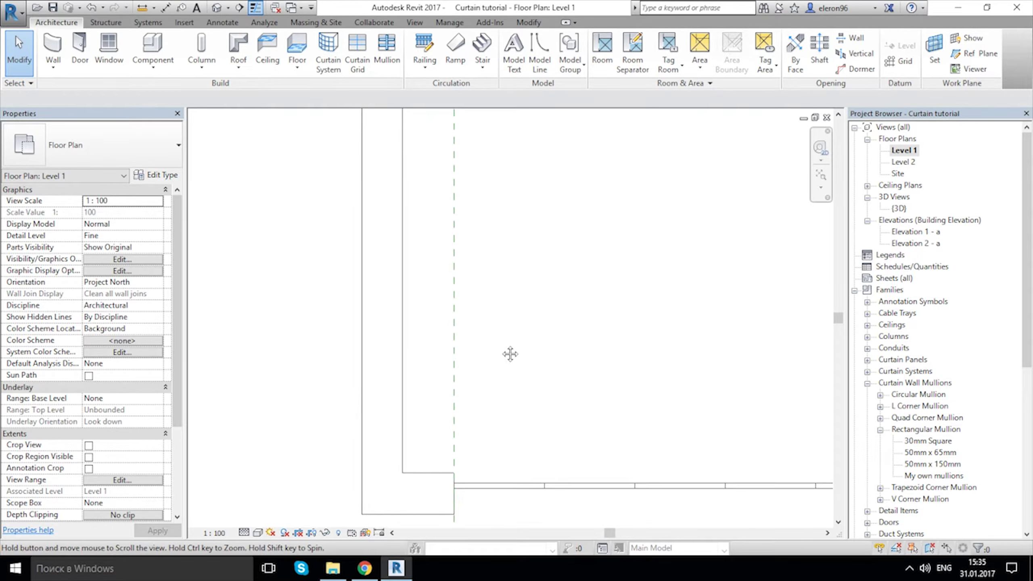
Start a wall with the Exterior Glazing curtain wall type and duplicate that type as Exterior Glazing - own profile.
click(52, 46)
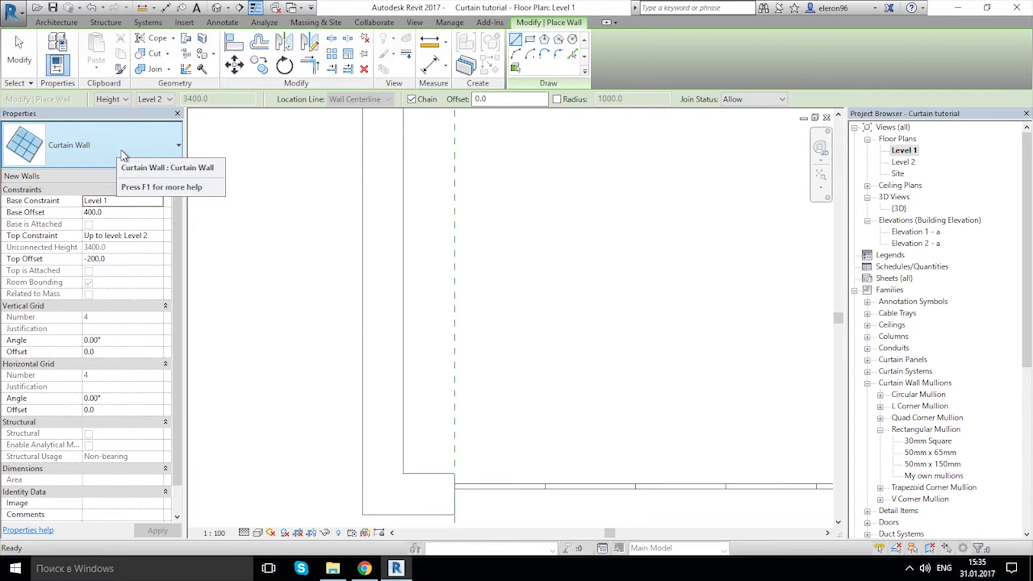
click(126, 147)
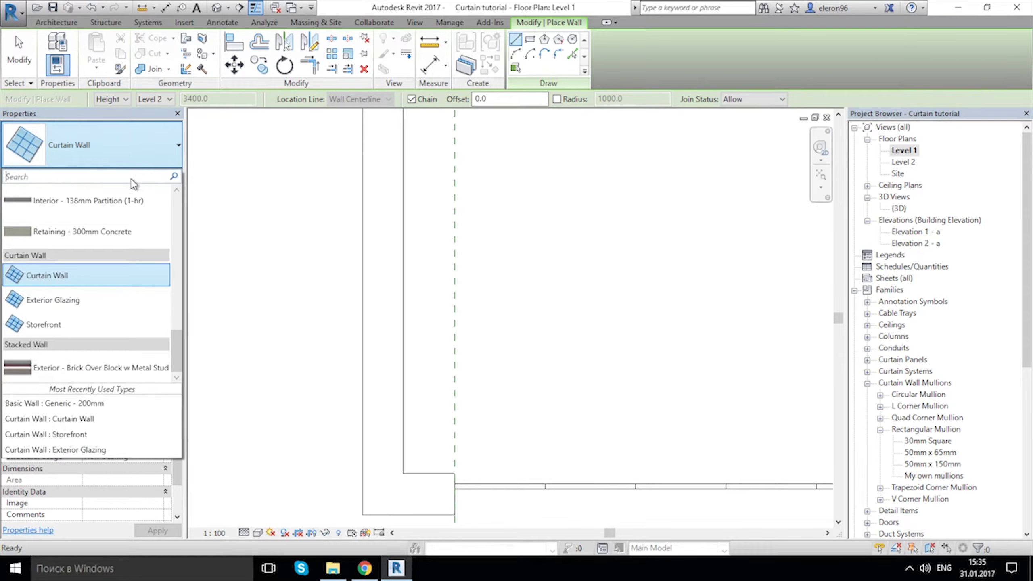
click(108, 297)
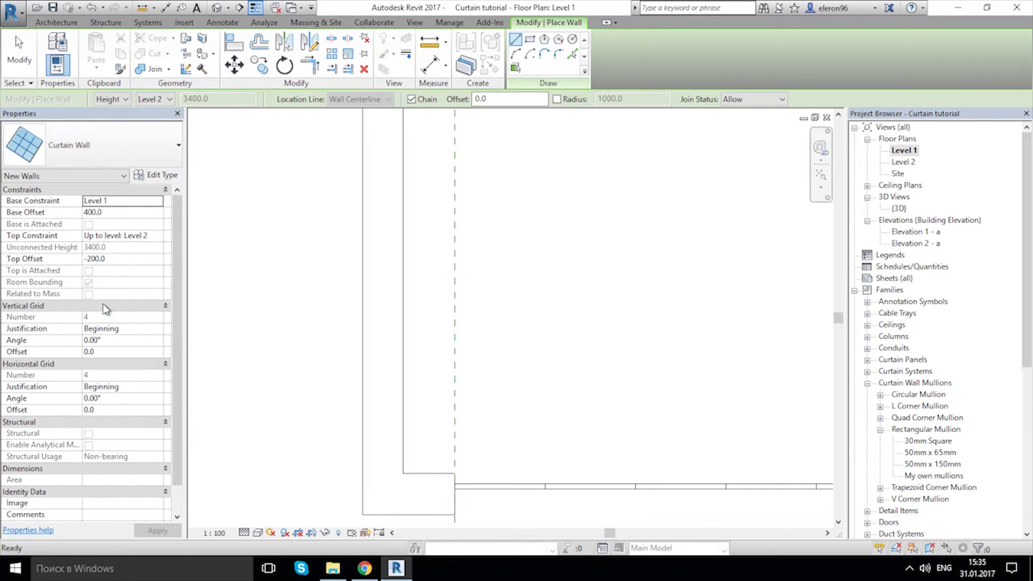
click(152, 176)
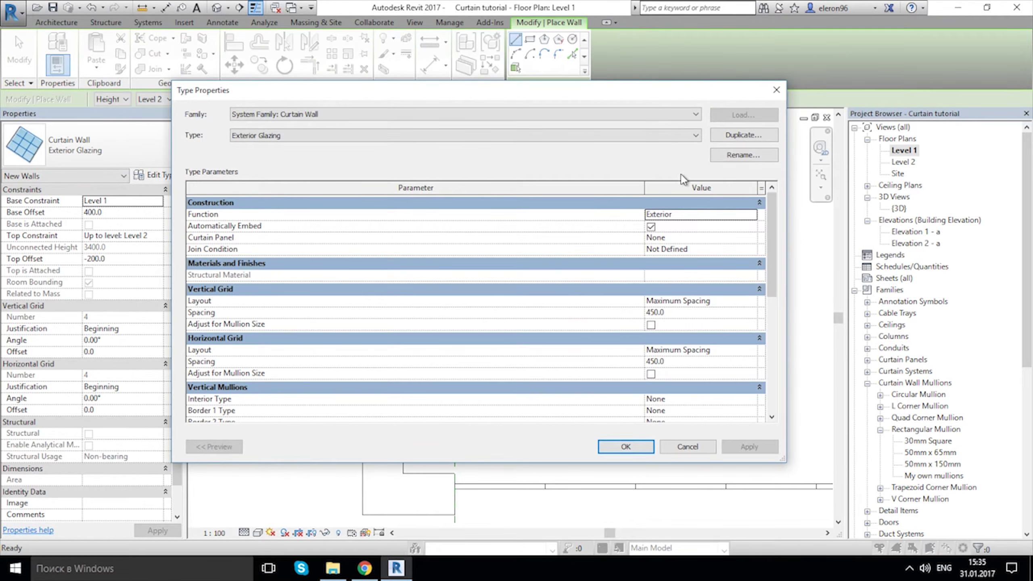
click(749, 133)
click(498, 268)
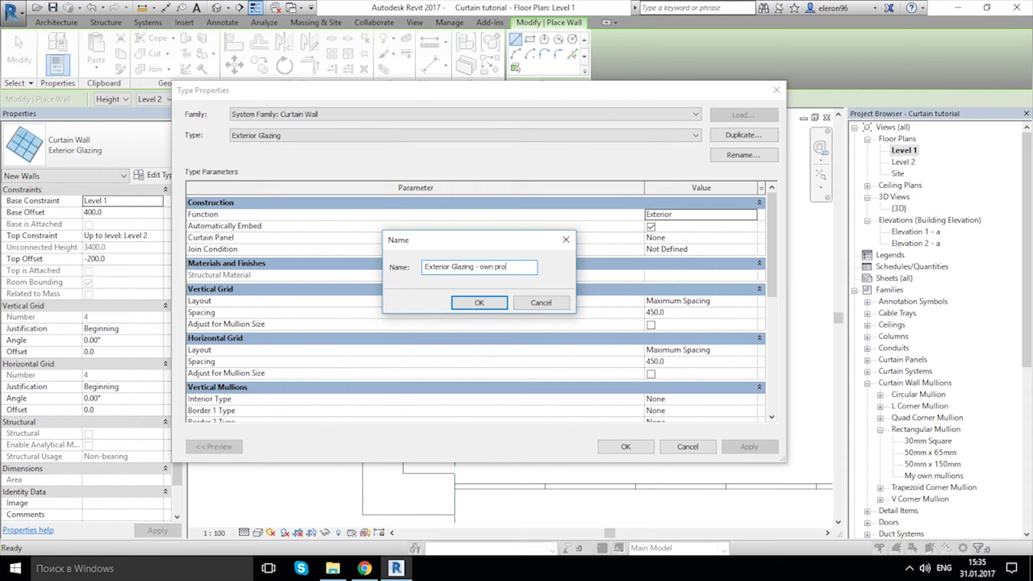
click(498, 304)
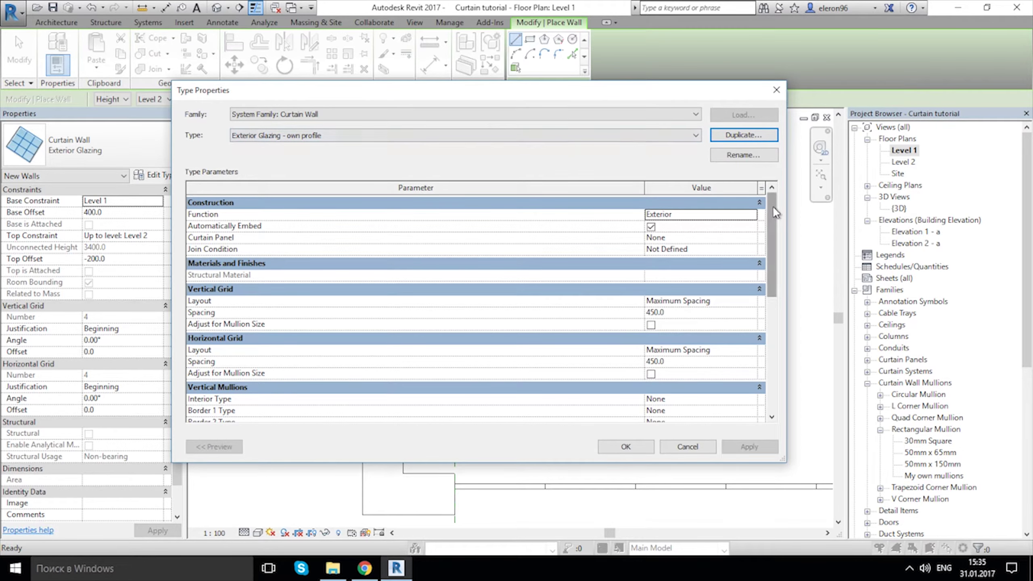
Set the vertical mullions' interior, border 1 and border 2 types to Rectangular Mullion : My own mullions.
drag(772, 205, 771, 278)
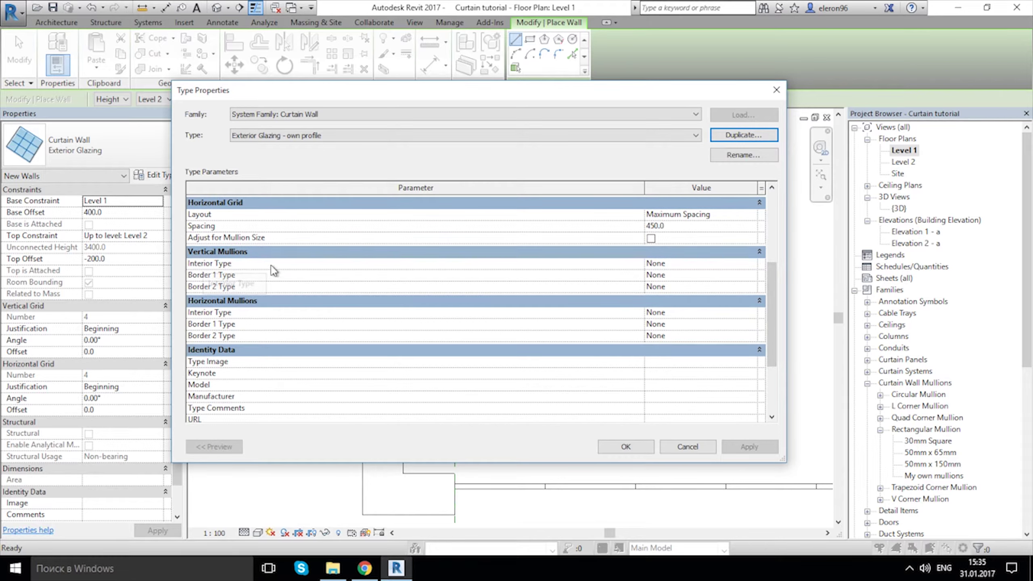
click(689, 263)
click(752, 263)
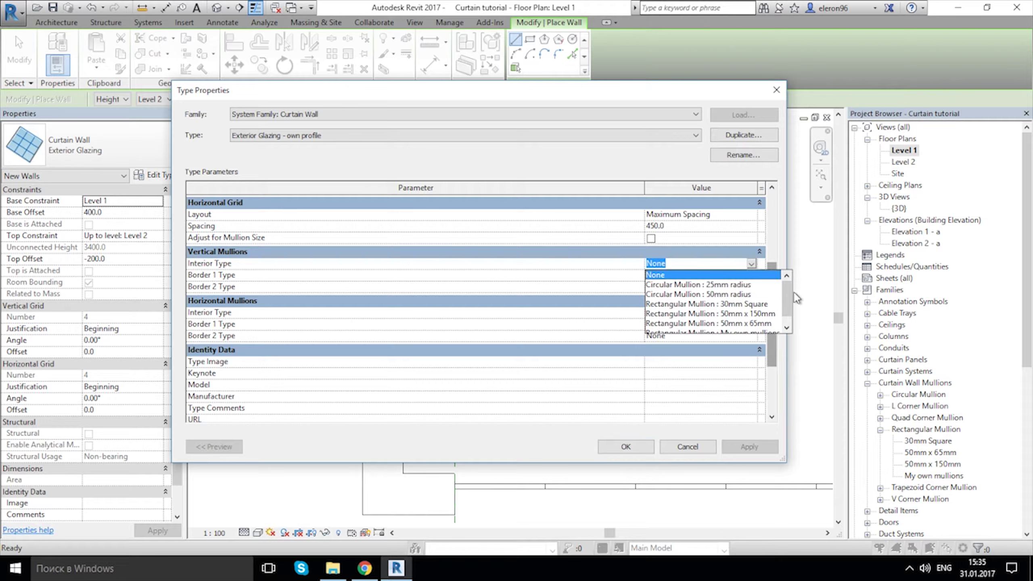
scroll(793, 292, down, 1)
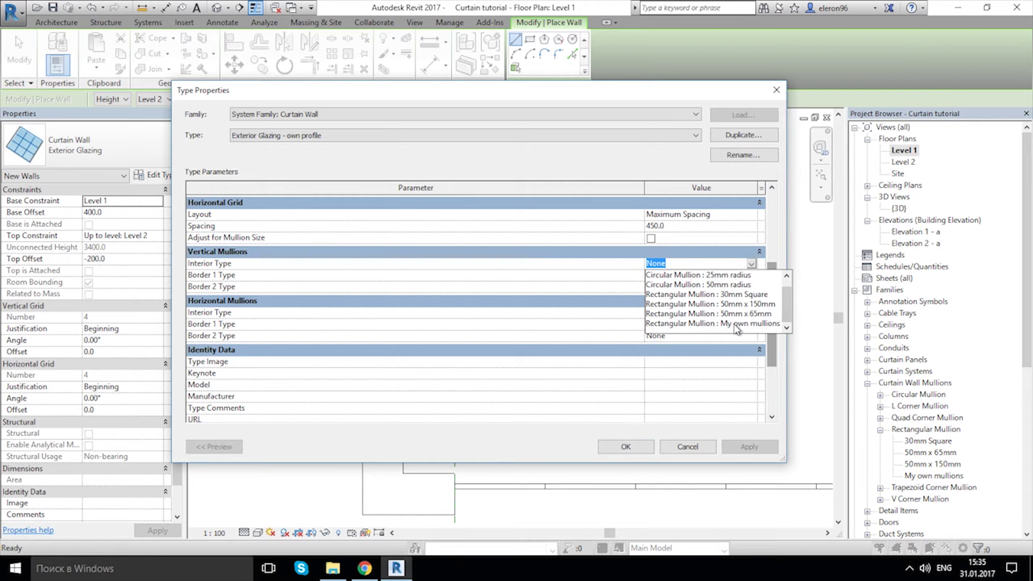
click(764, 324)
click(751, 274)
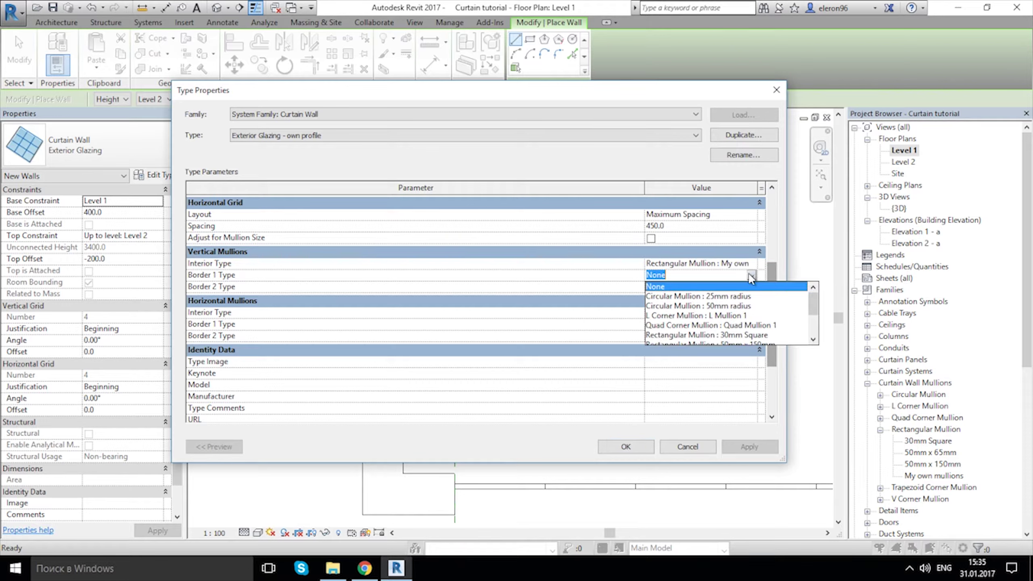
scroll(750, 326, down, 2)
click(750, 316)
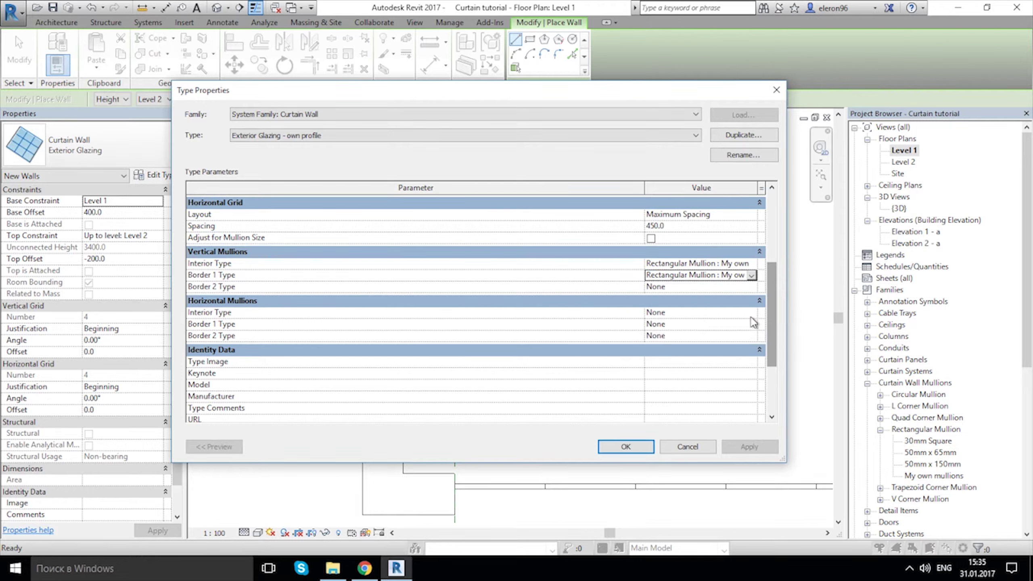
click(750, 286)
click(753, 287)
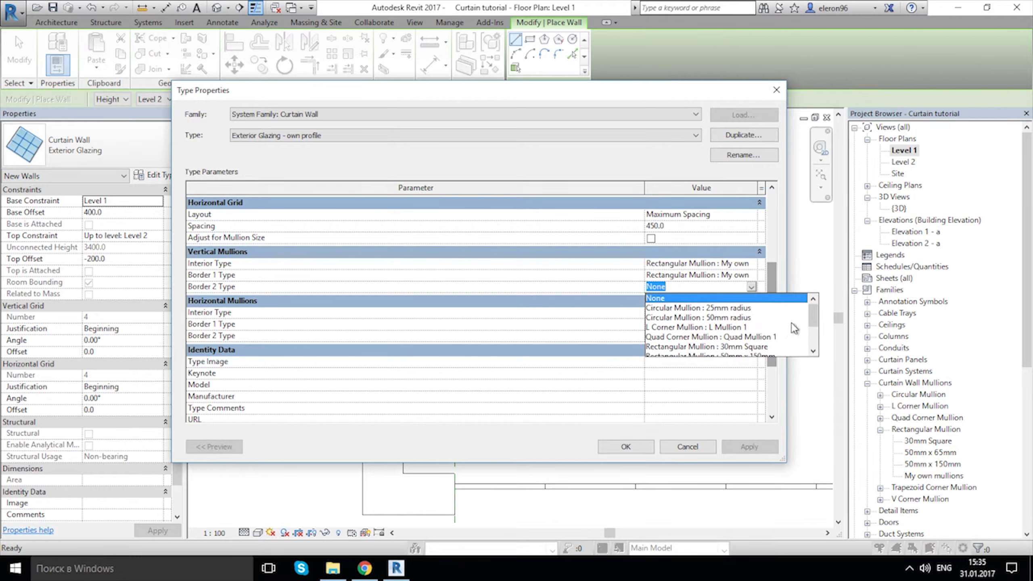
drag(813, 314, 814, 332)
click(712, 327)
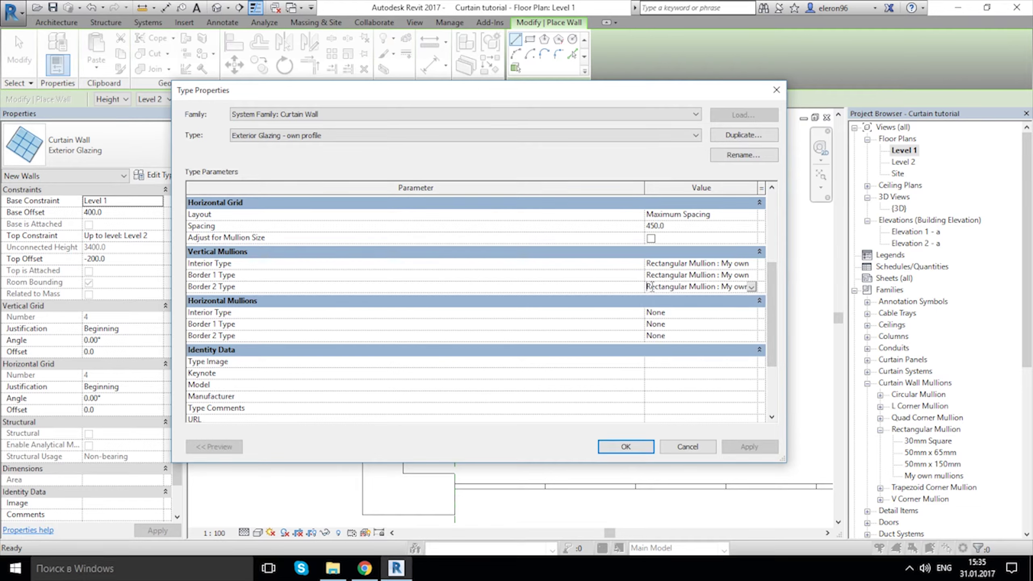
Set the horizontal mullions' interior, border 1 and border 2 types to Rectangular Mullion : My own mullions and accept the type properties.
click(654, 312)
click(654, 312)
click(648, 325)
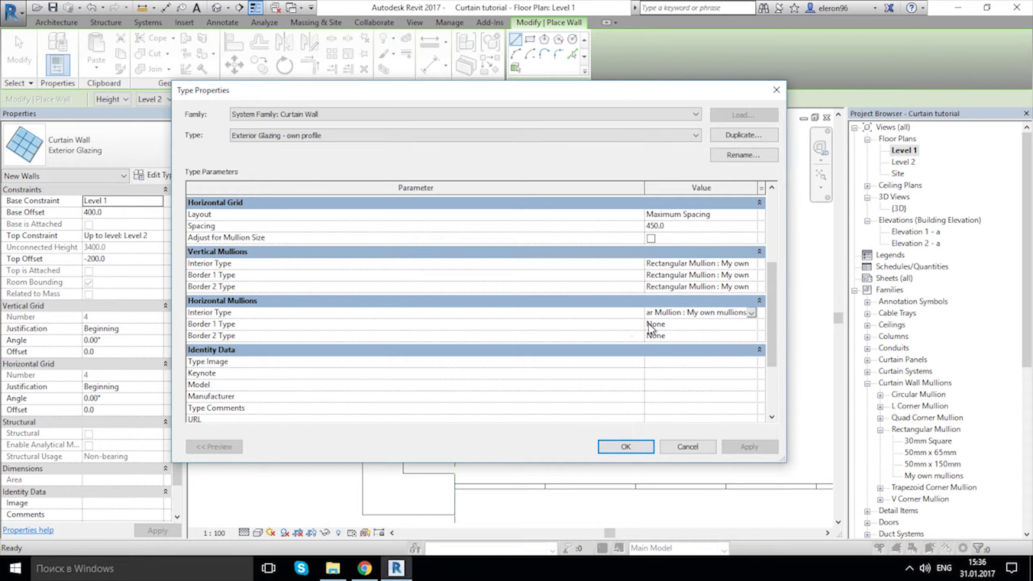
click(648, 324)
click(650, 324)
click(671, 340)
click(678, 335)
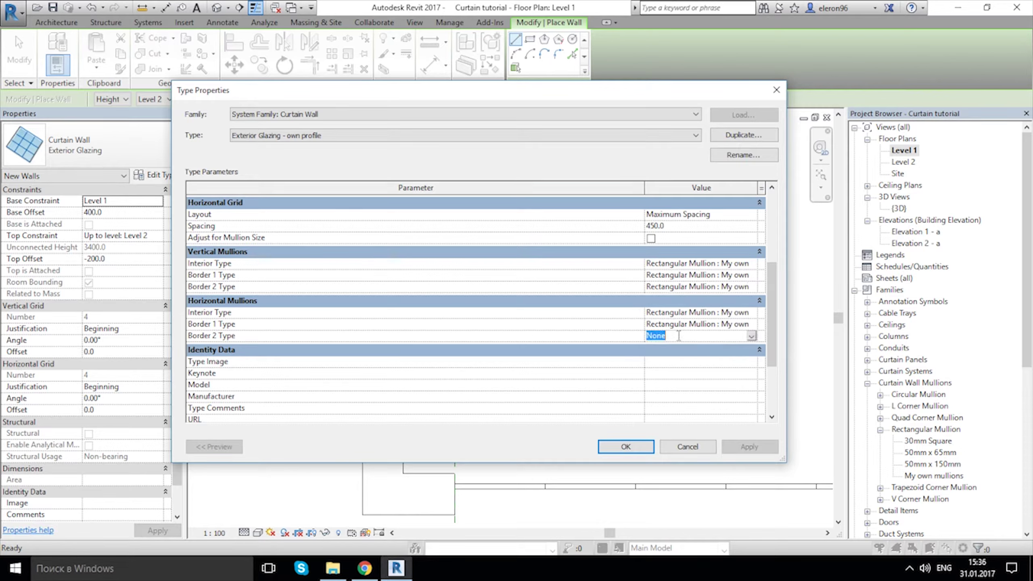
click(678, 335)
click(597, 332)
click(694, 312)
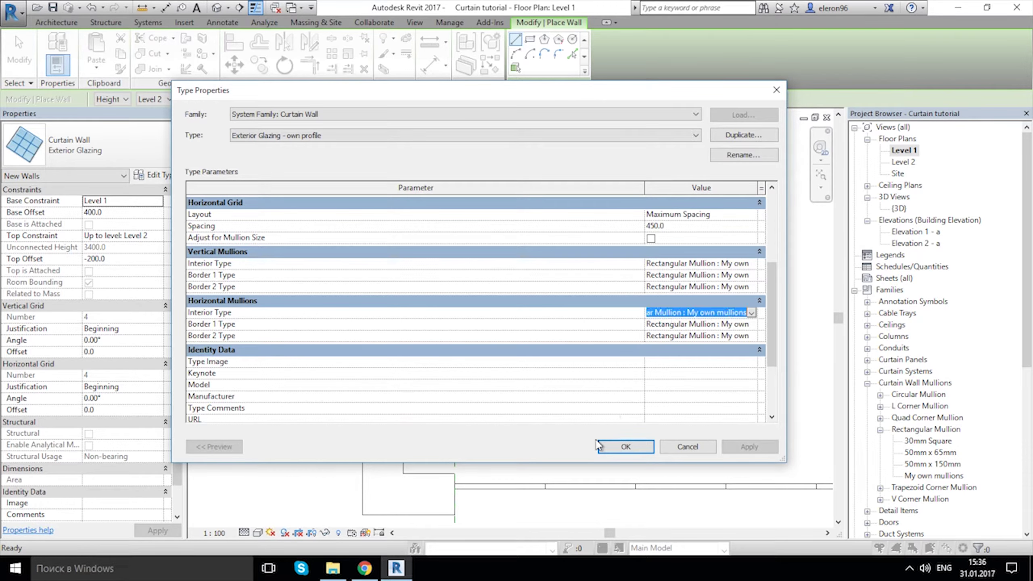
click(628, 446)
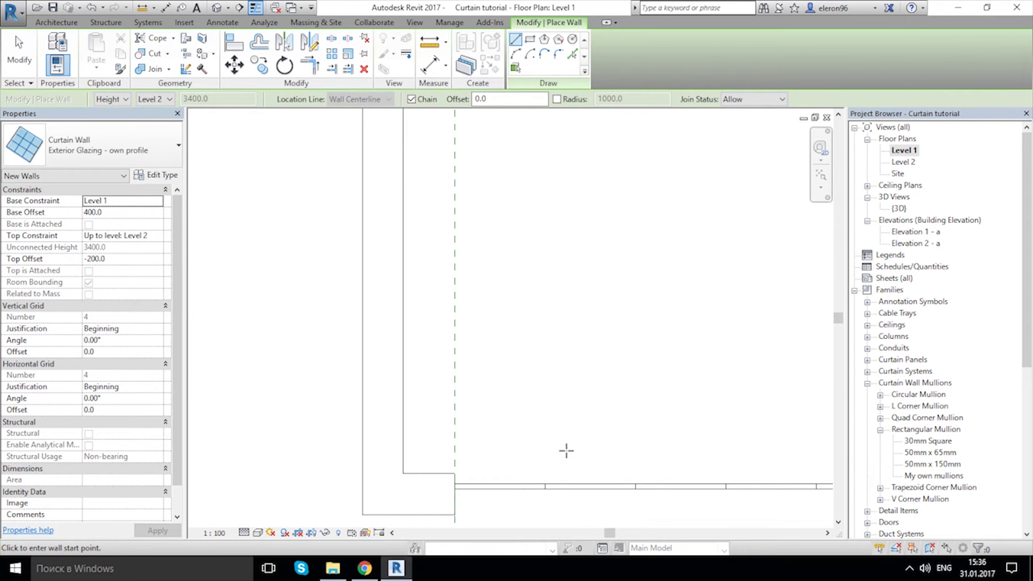
Draw an Exterior Glazing - own profile curtain wall 1200 mm long along the centreline of the building's vertical left-hand wall in plan.
middle_drag(295, 274, 300, 317)
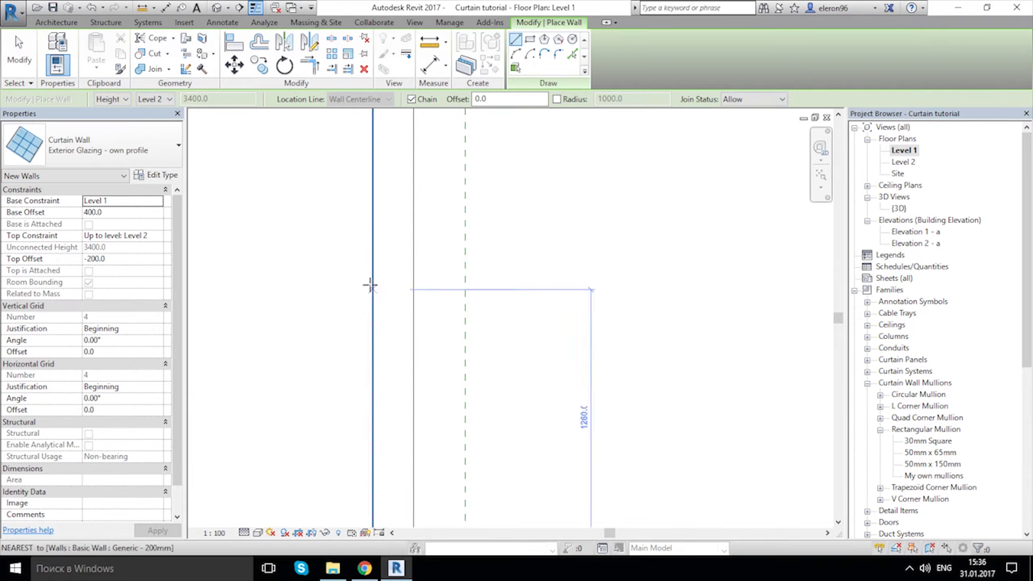
click(391, 223)
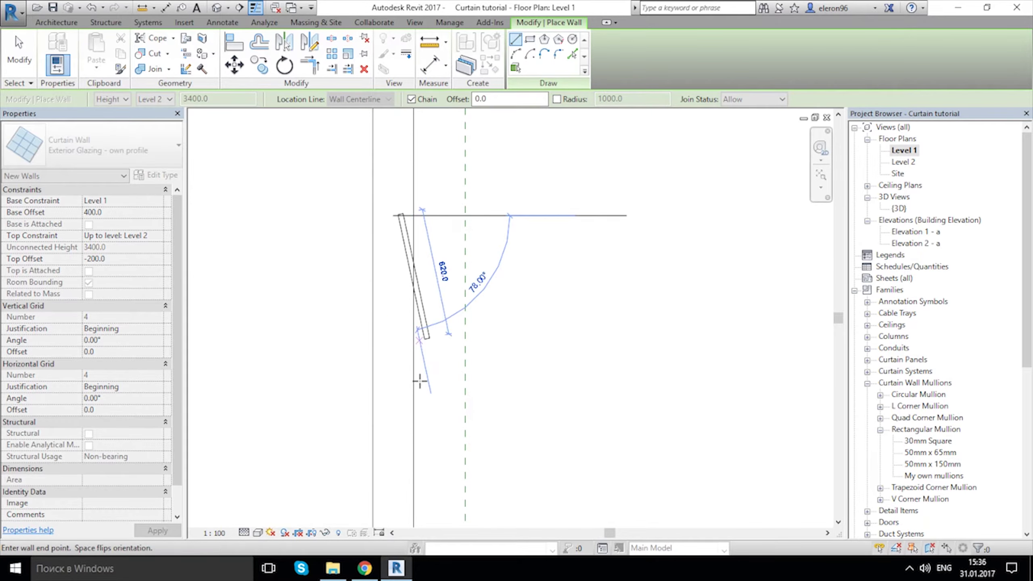
middle_drag(396, 232, 412, 255)
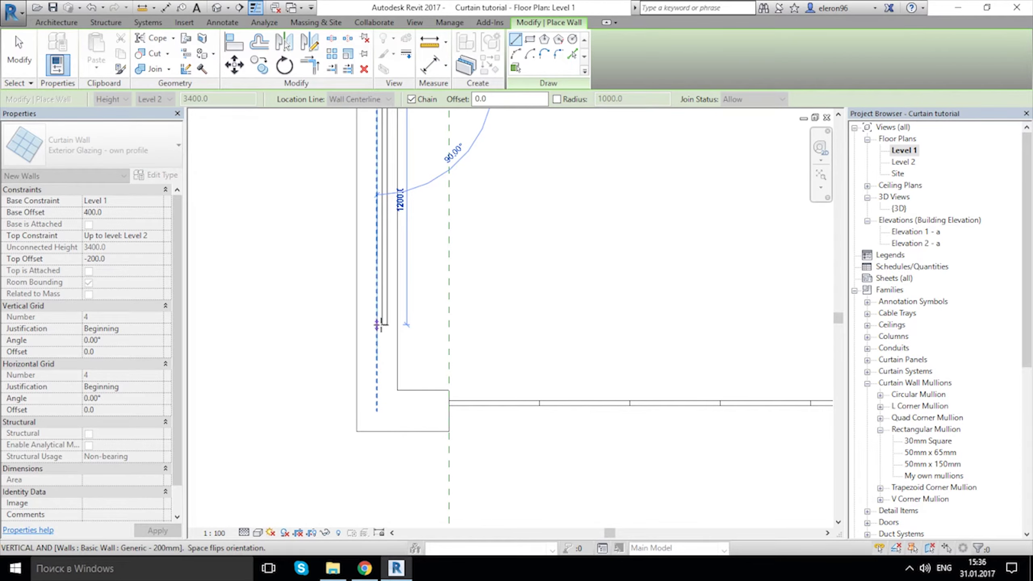
click(377, 325)
key(Escape)
middle_drag(407, 123, 415, 238)
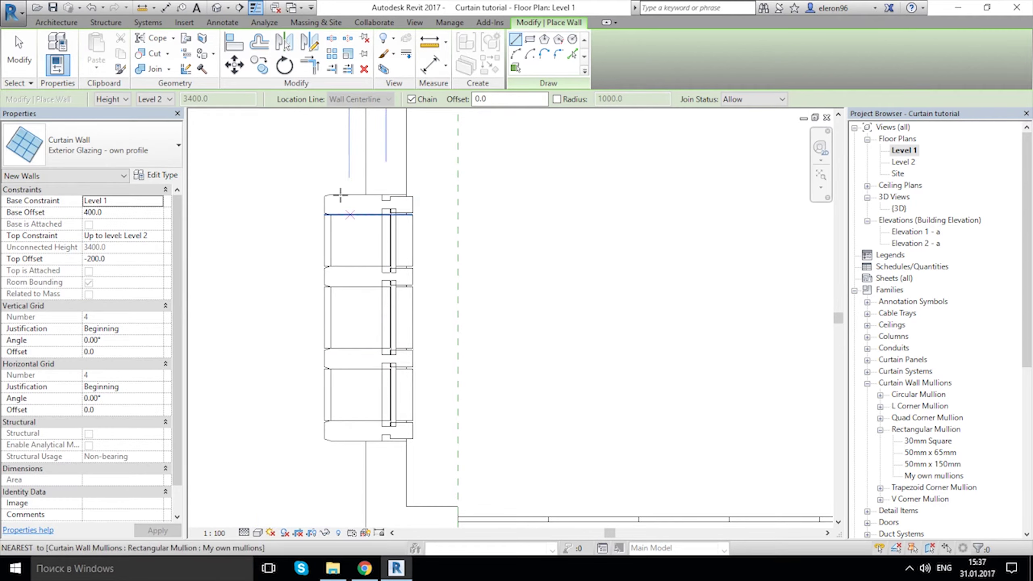
key(Escape)
Extend the new curtain wall's upper end along the host wall's centreline to a total length of 4500 mm.
click(386, 212)
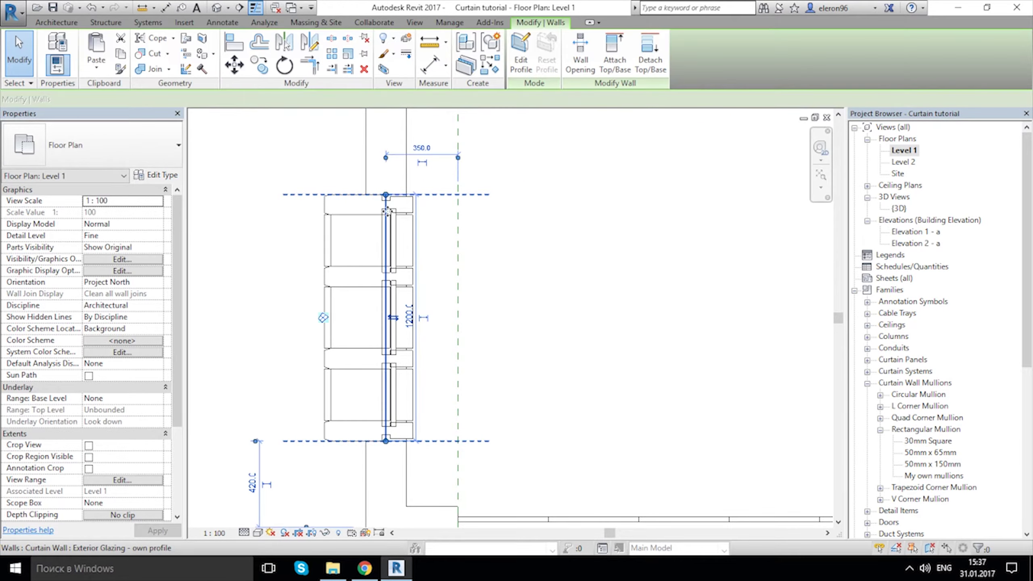
middle_drag(386, 212, 376, 326)
key(r)
key(s)
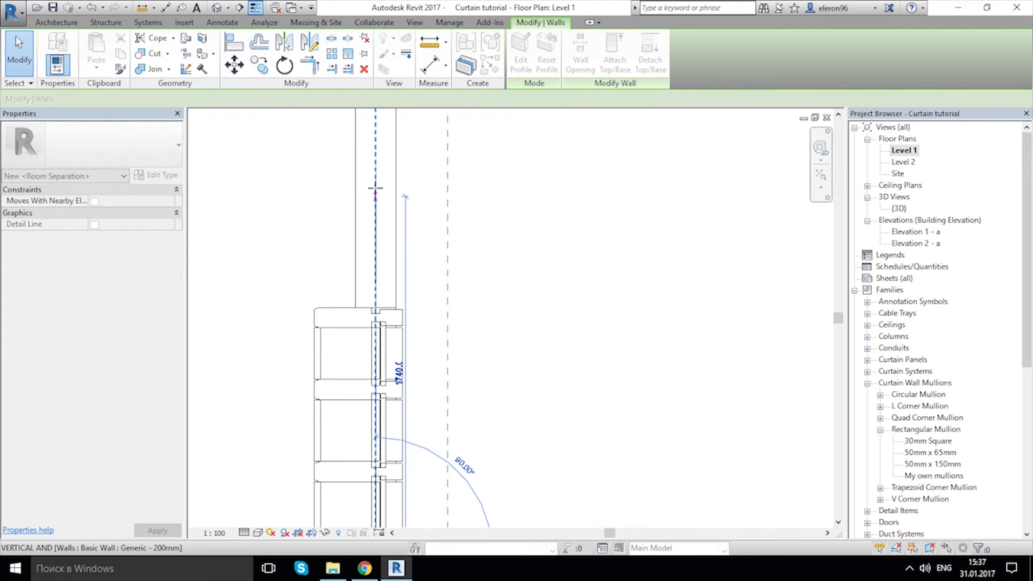
key(ctrl+z)
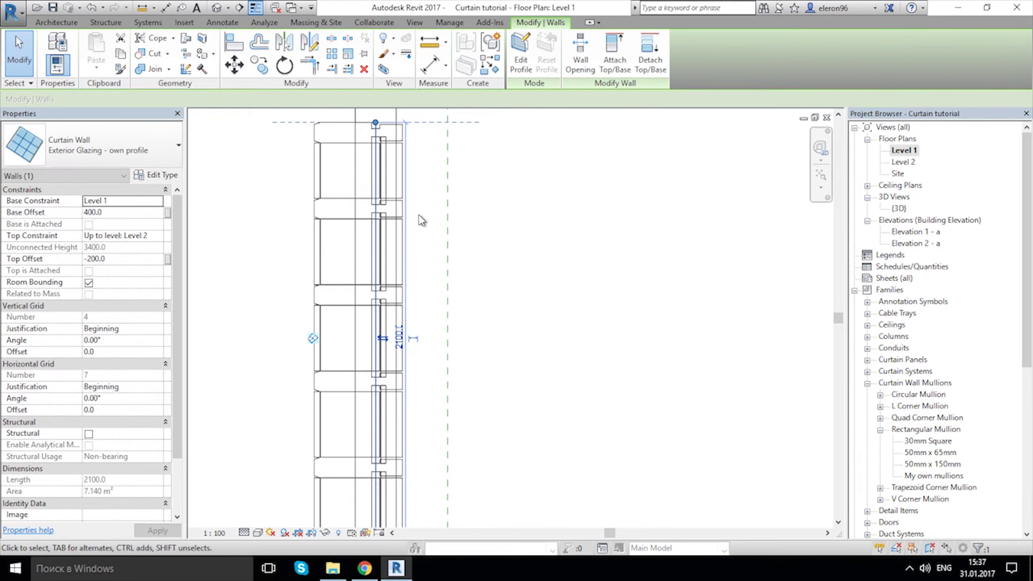
scroll(419, 214, down, 5)
middle_drag(421, 145, 409, 365)
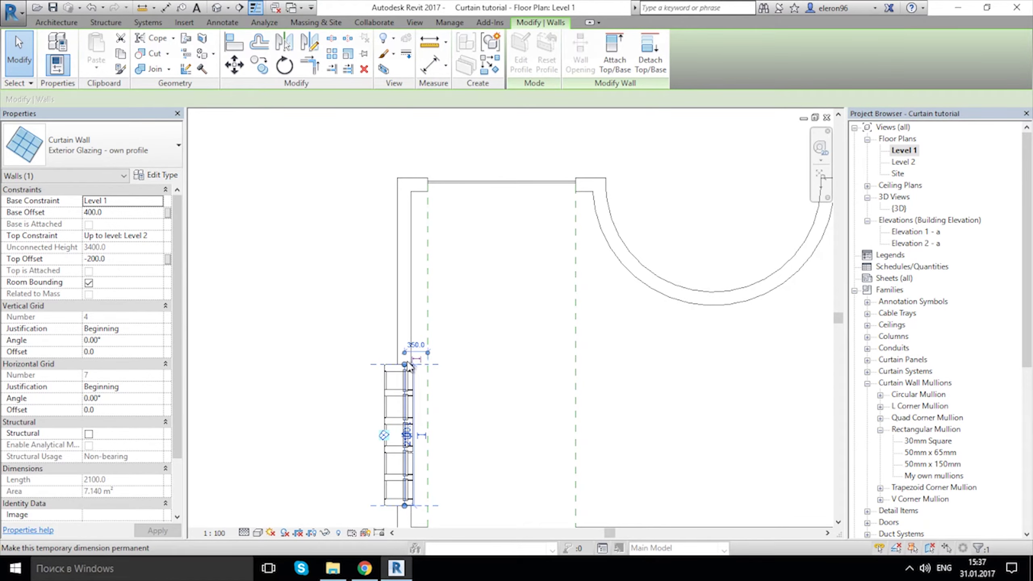
key(r)
key(s)
click(404, 505)
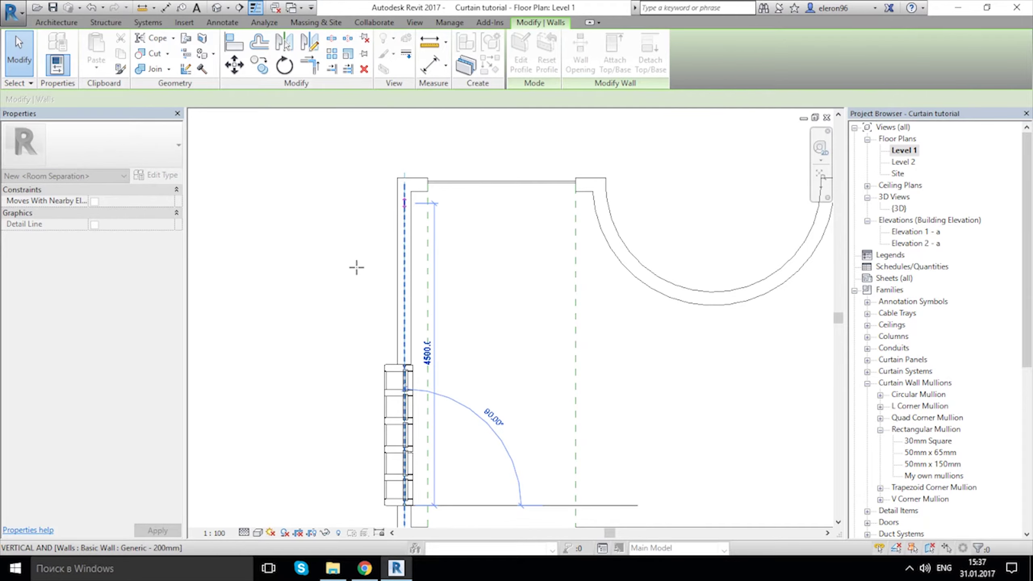
key(Escape)
key(Escape)
key(Escape)
Flip the orientation of the own-profile curtain wall so its mullions face the other side, and deselect it.
scroll(378, 419, up, 6)
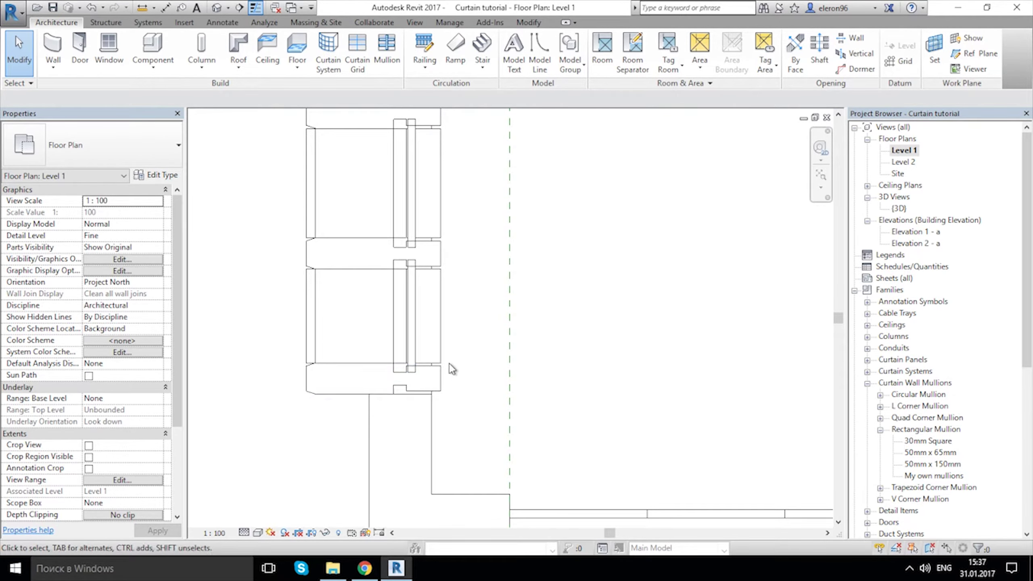
click(401, 345)
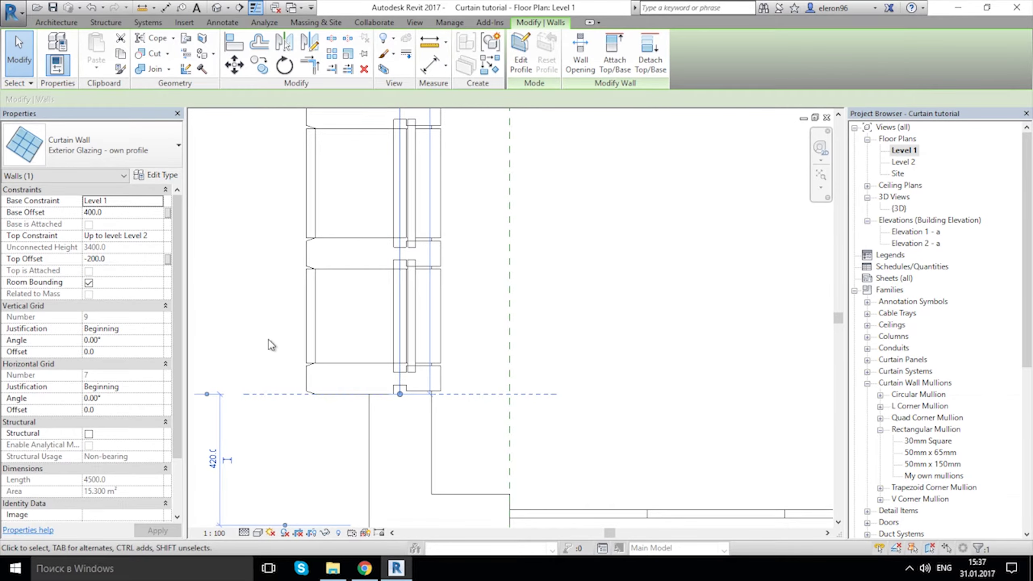
scroll(303, 373, down, 2)
scroll(378, 240, down, 3)
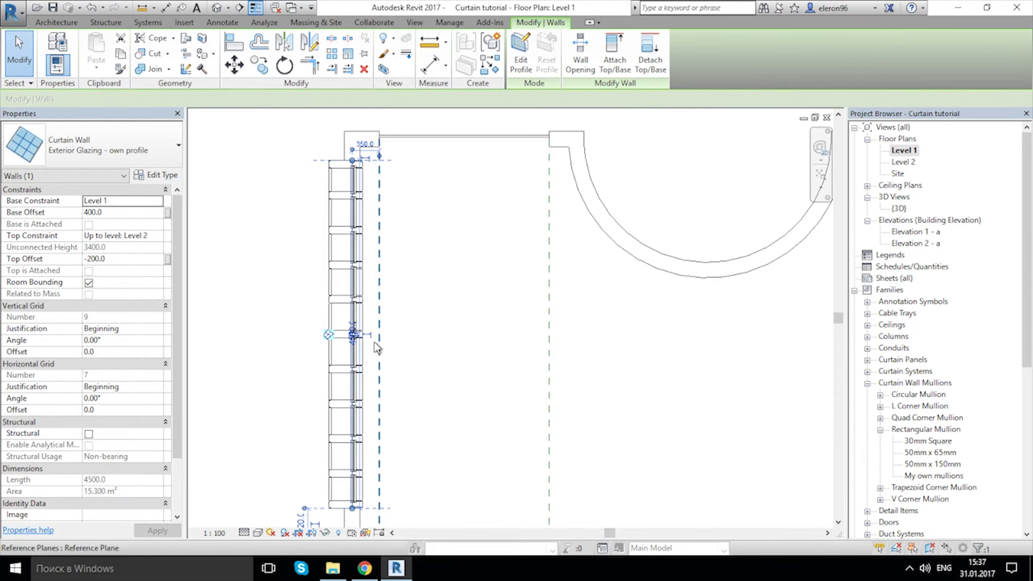
scroll(364, 340, up, 4)
scroll(369, 350, down, 3)
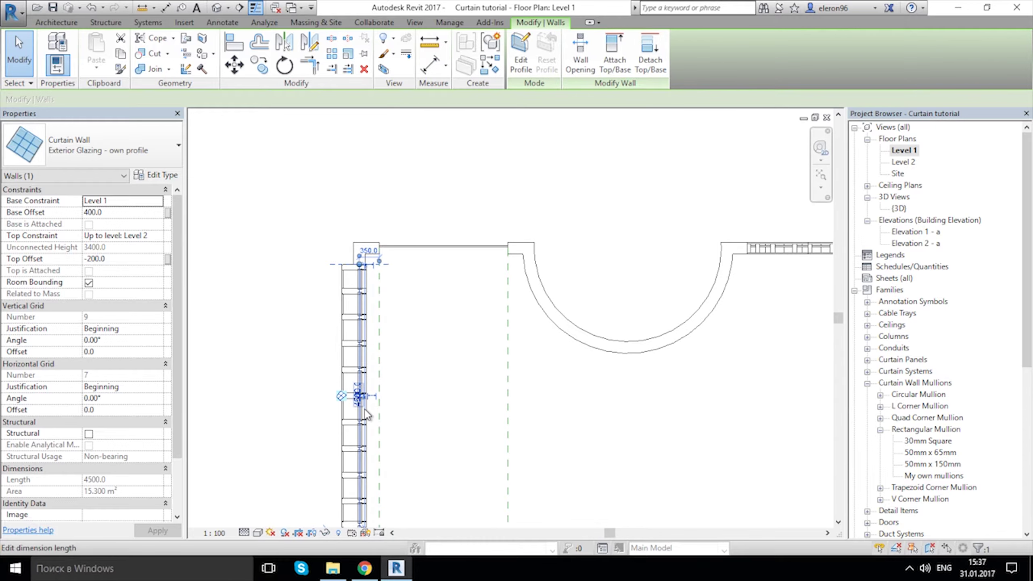
scroll(358, 379, up, 5)
click(344, 379)
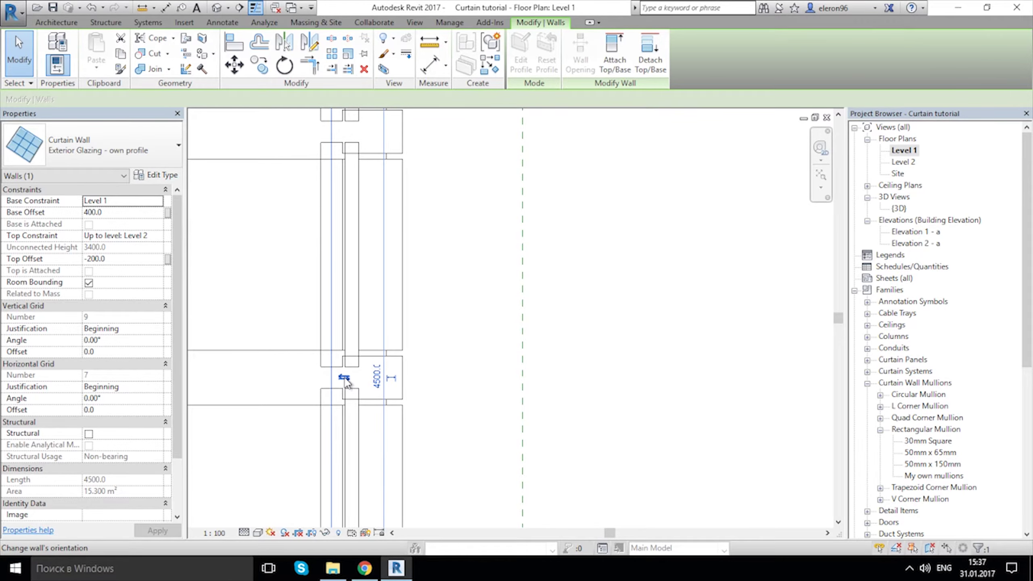
middle_drag(560, 328, 466, 327)
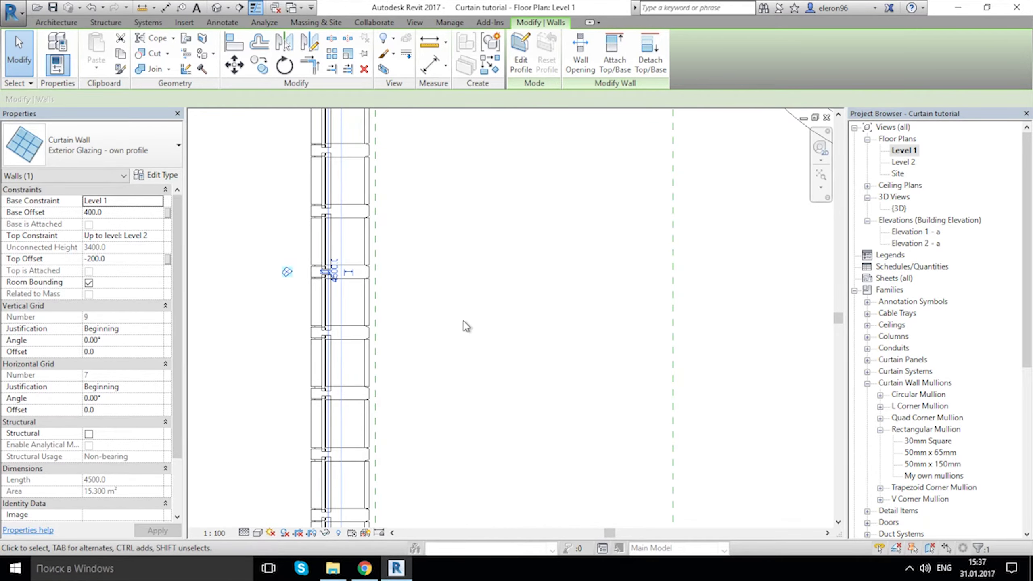
click(459, 380)
scroll(443, 394, down, 3)
middle_drag(445, 440, 418, 429)
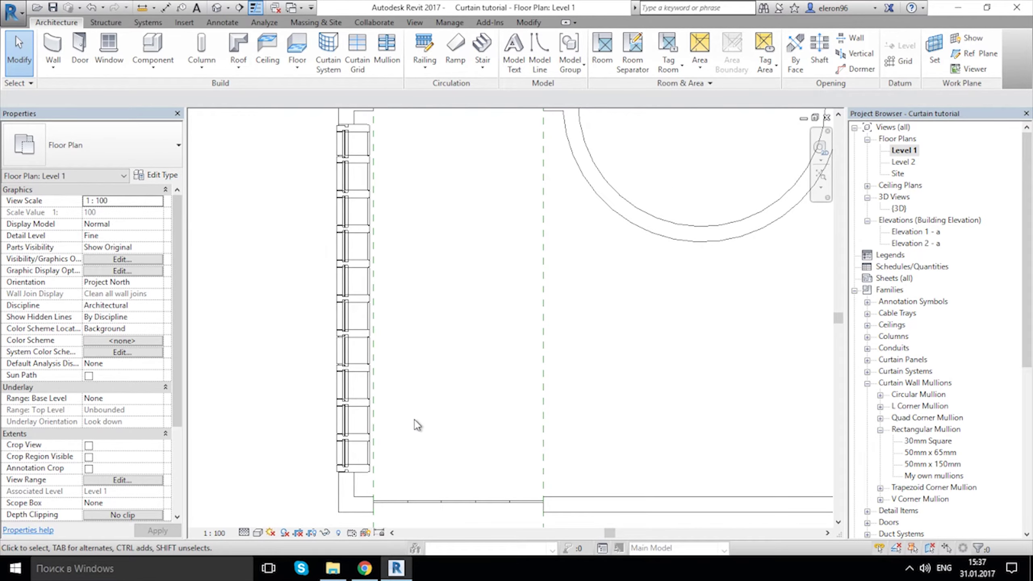
Create a new family from the Metric Curtain Wall Panel template.
key(alt)
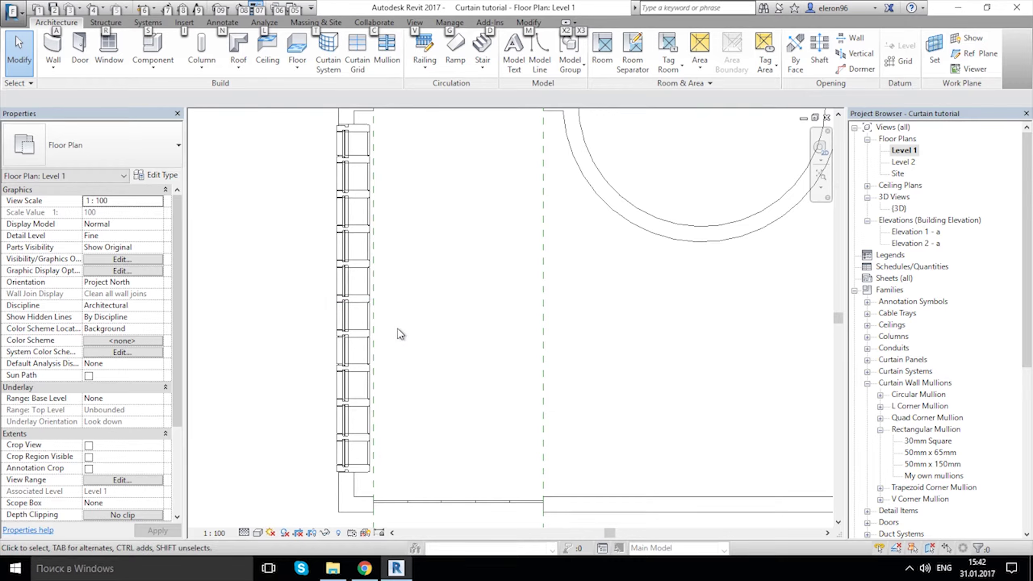
middle_drag(421, 321, 425, 324)
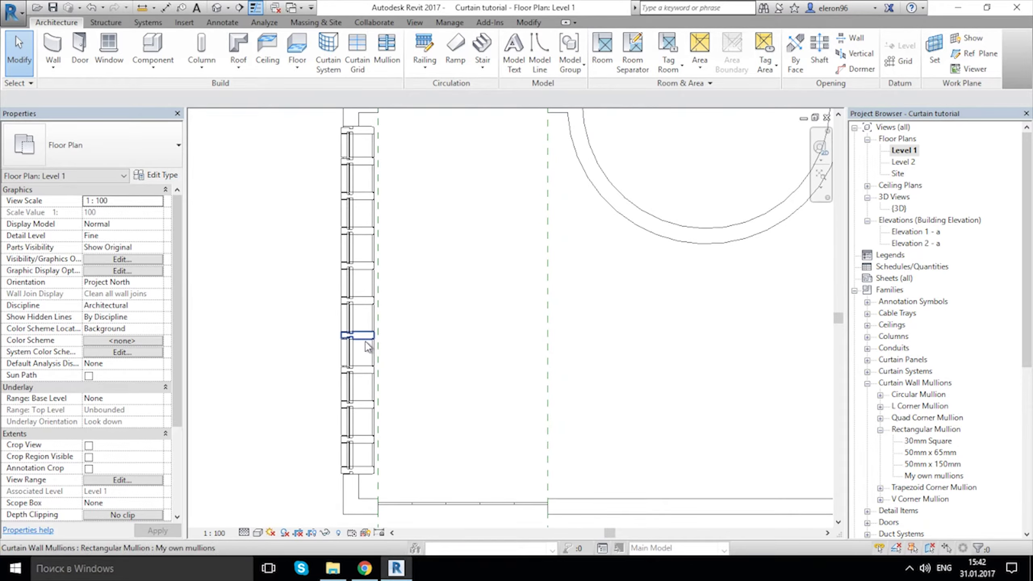
click(14, 13)
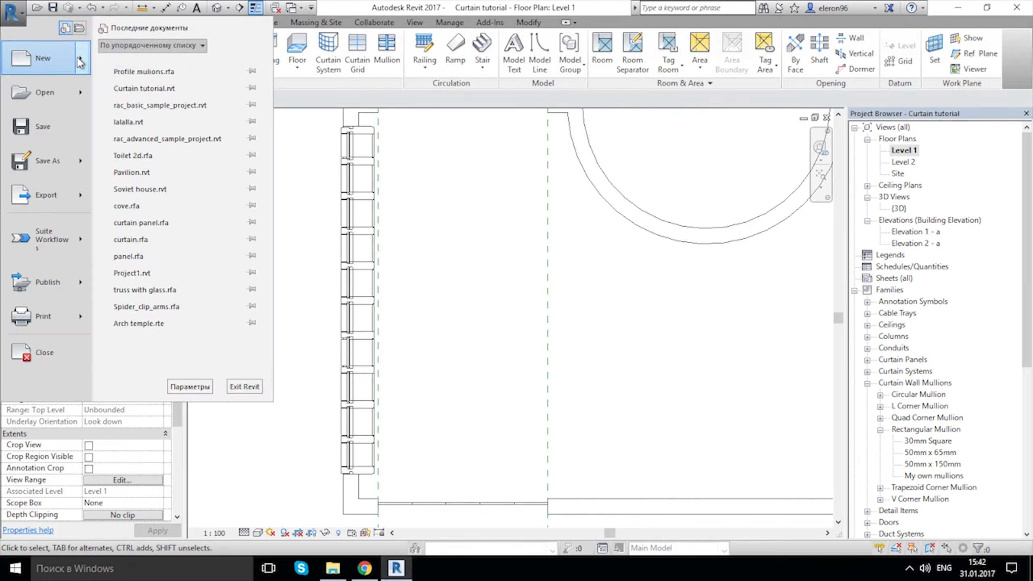
mouse_move(83, 63)
click(166, 101)
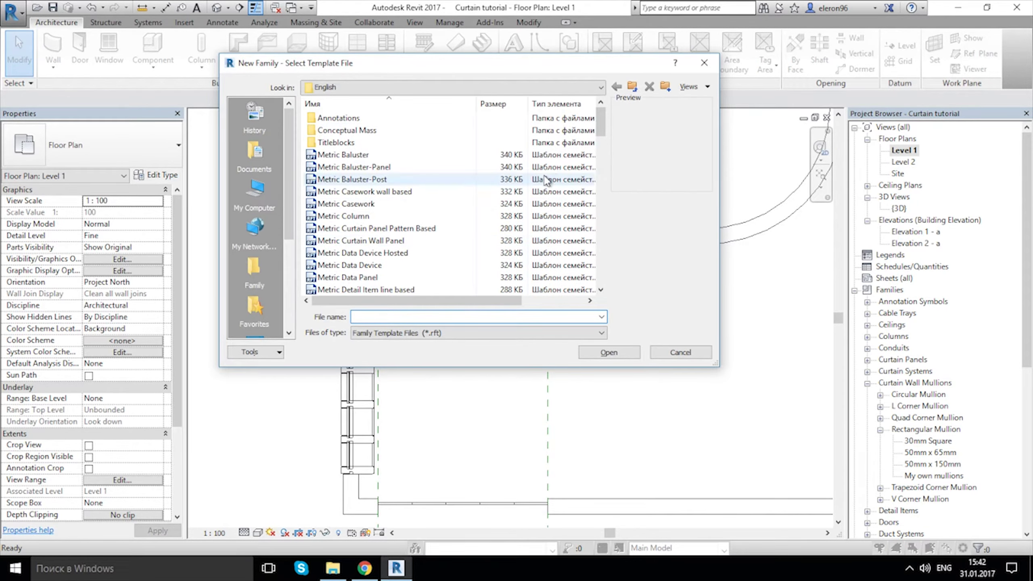
mouse_move(601, 127)
mouse_down()
mouse_move(601, 145)
mouse_move(601, 136)
mouse_up()
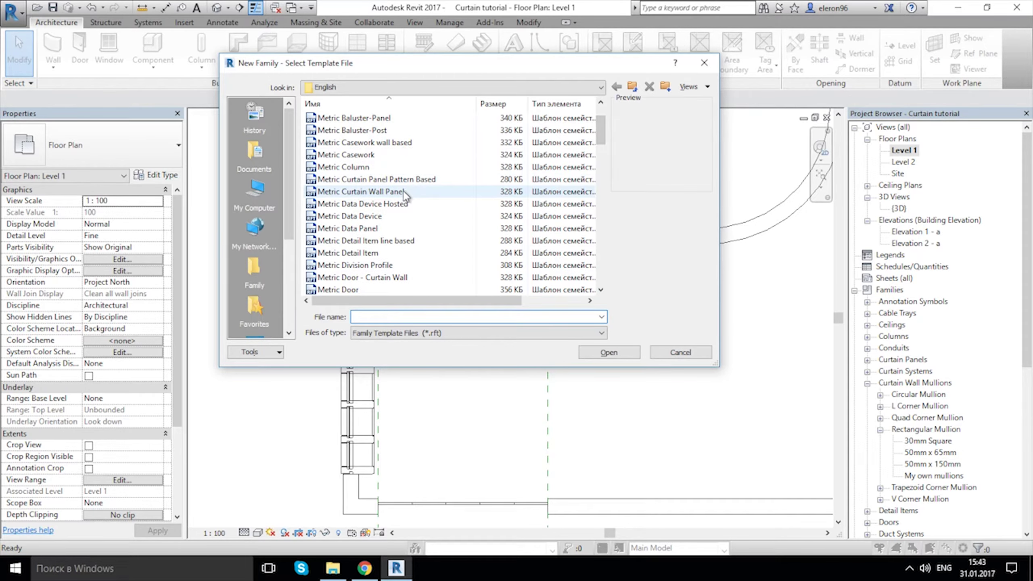
click(426, 192)
click(606, 352)
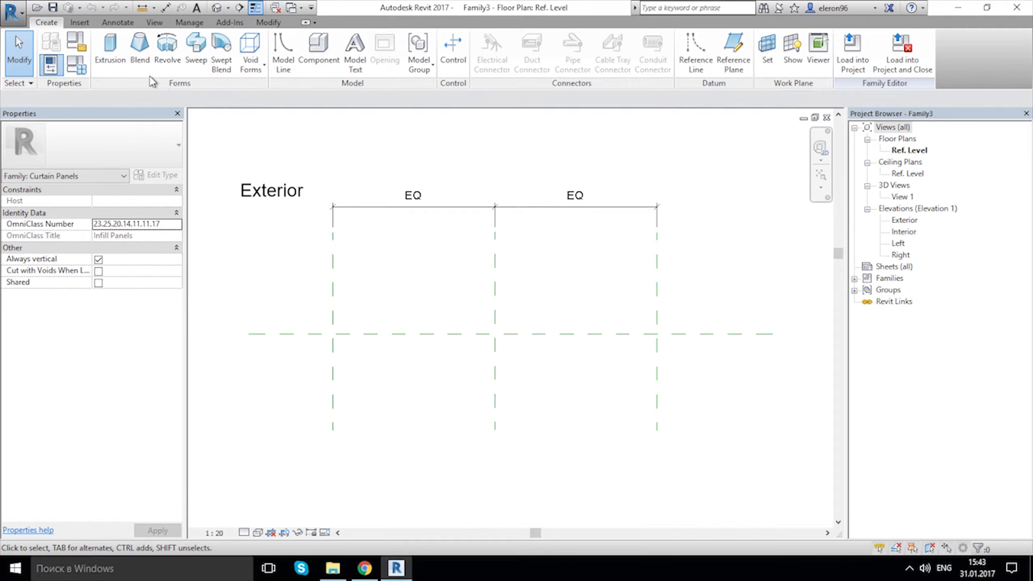
Start an extrusion and create sketch lines offset 20 mm on both sides of the Center (Front/Back) reference plane.
click(109, 51)
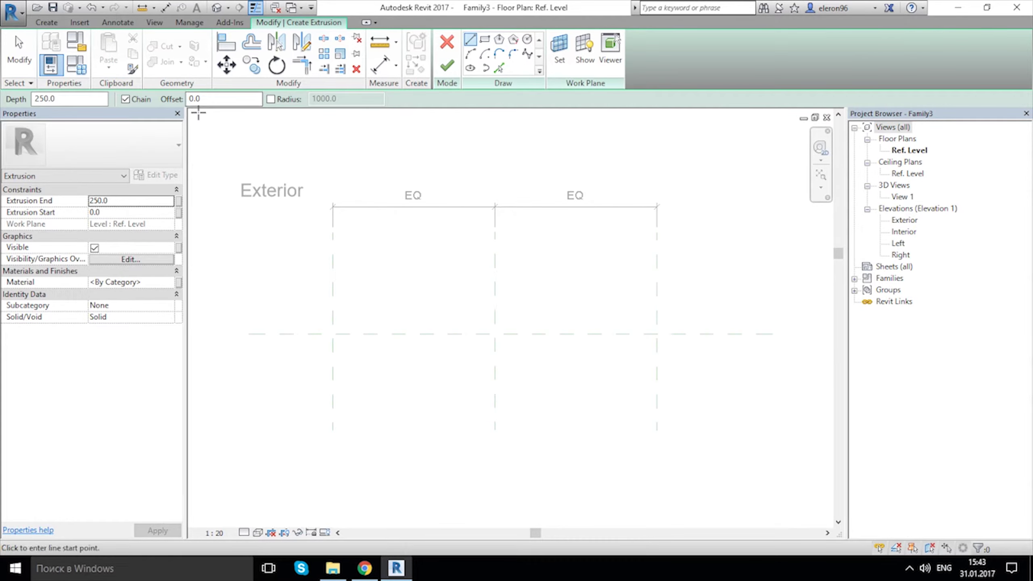
click(499, 68)
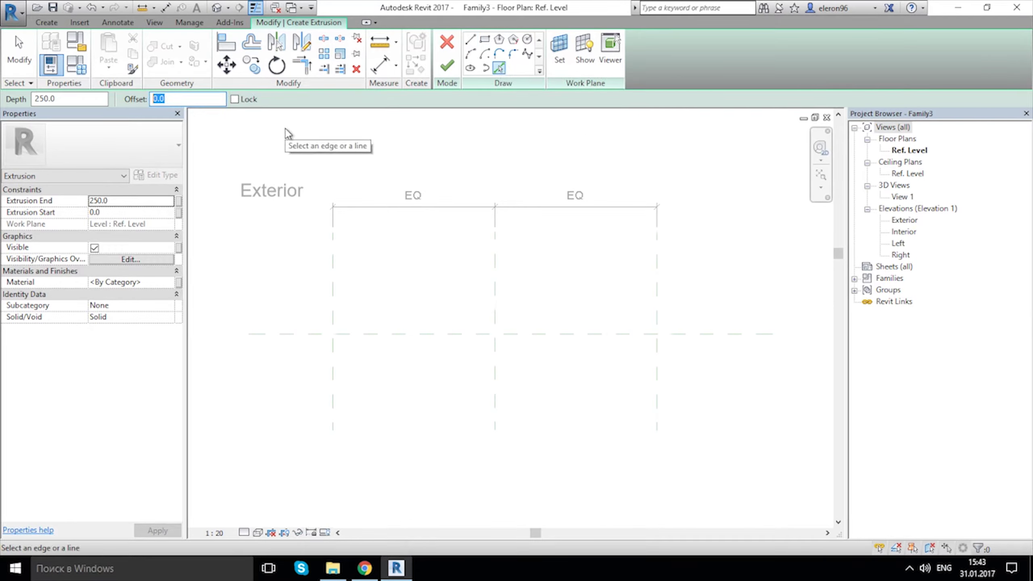
text(20)
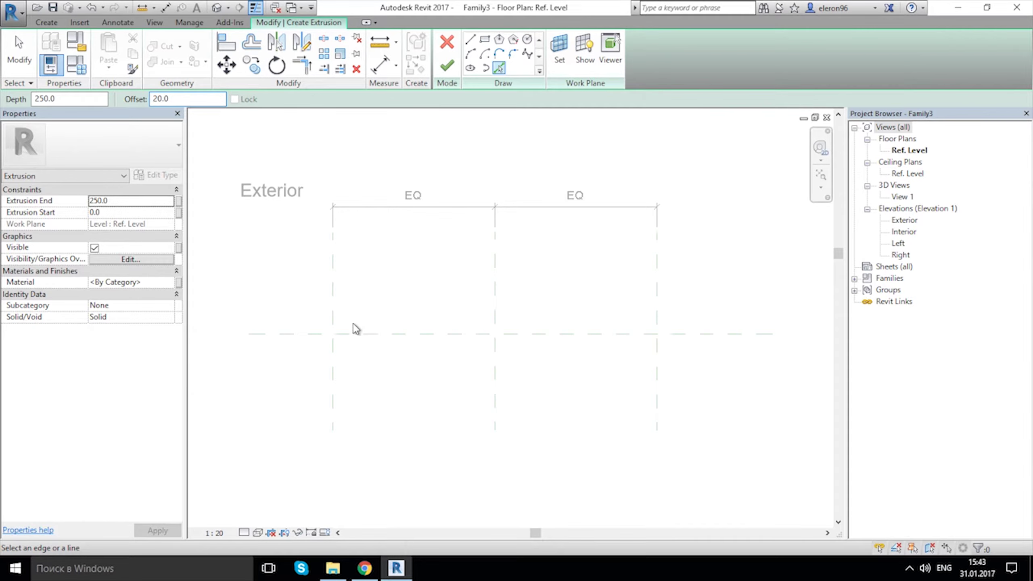
scroll(341, 344, up, 5)
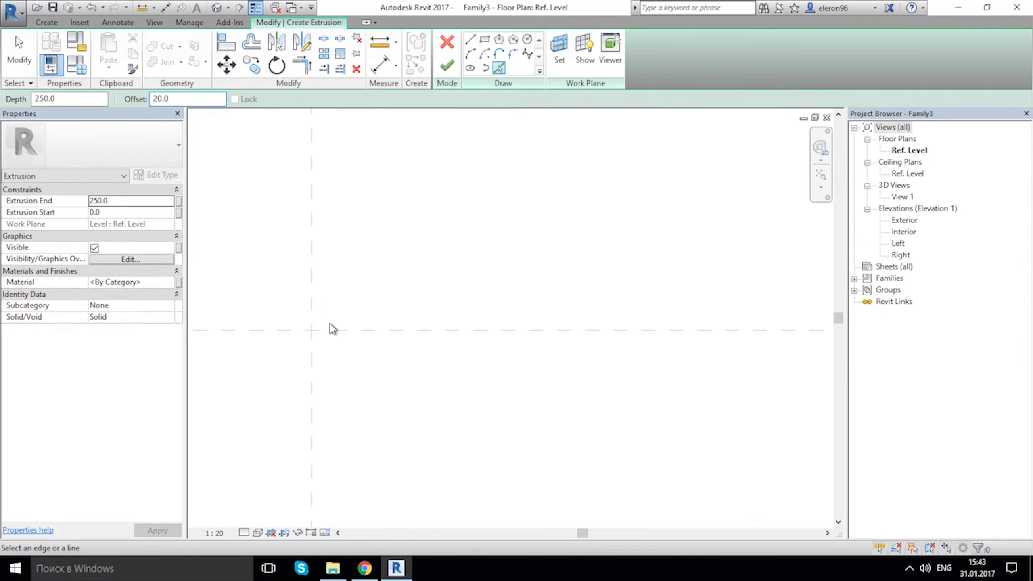
click(330, 330)
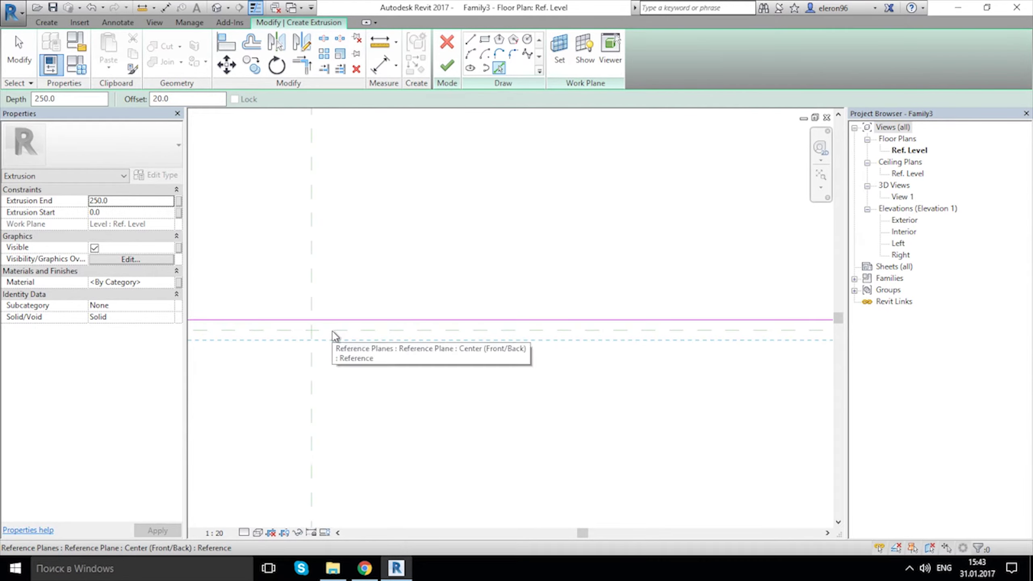
click(353, 339)
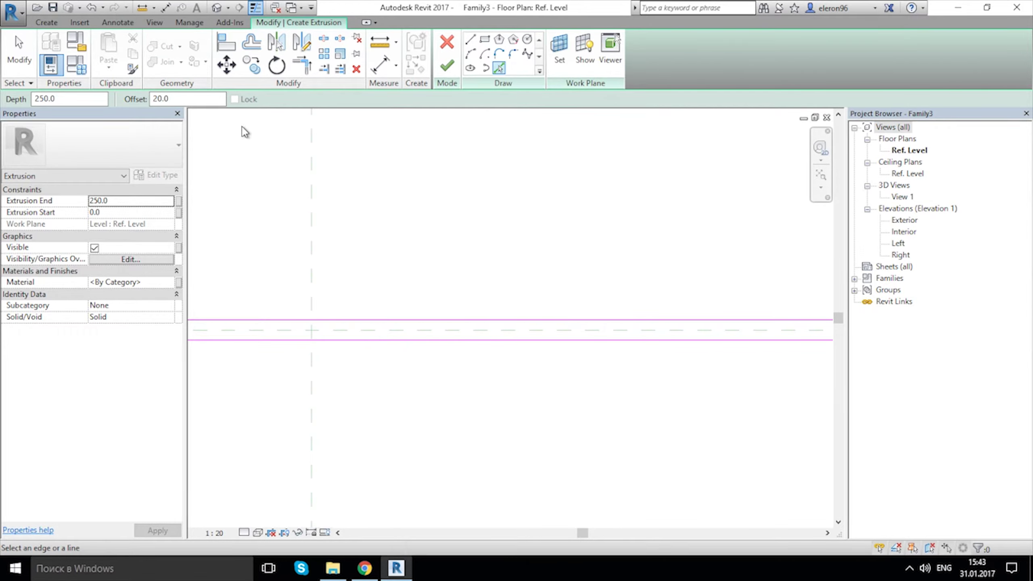
Reset the offset to 0 and create extrusion sketch lines directly on the left and right outer reference planes.
key(Home)
key(Delete)
click(315, 256)
scroll(424, 275, down, 3)
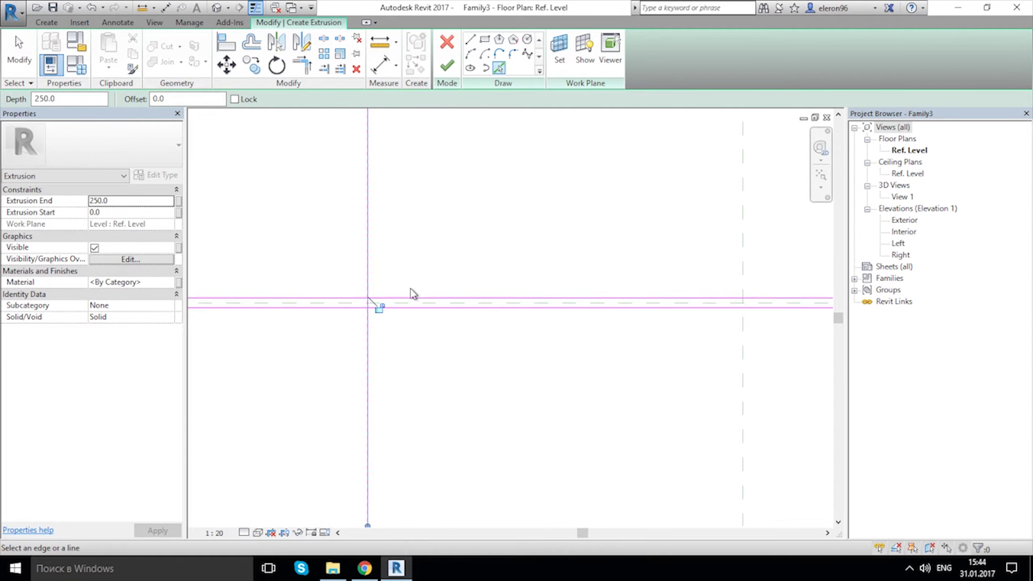
middle_drag(583, 337, 276, 325)
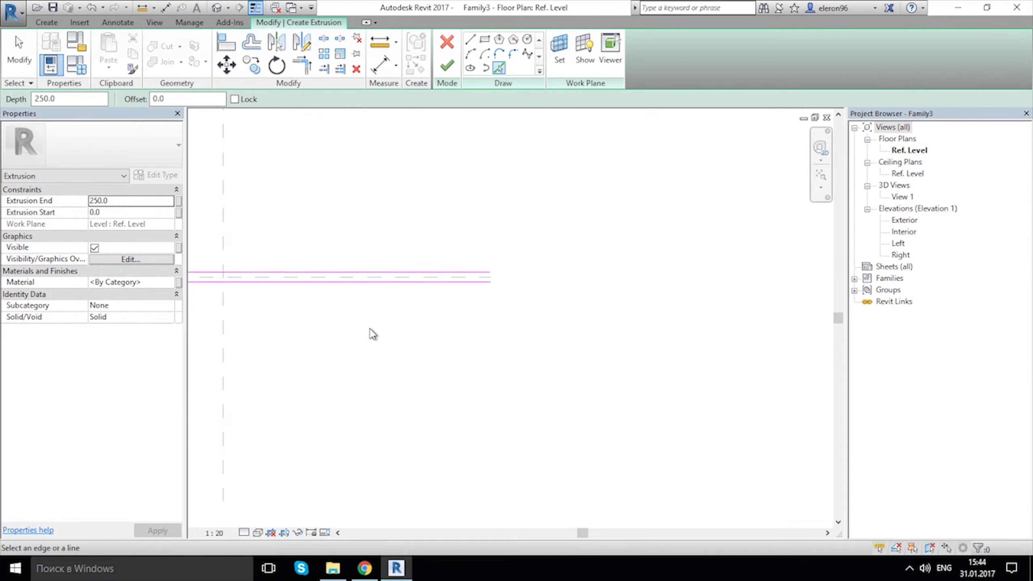
click(450, 323)
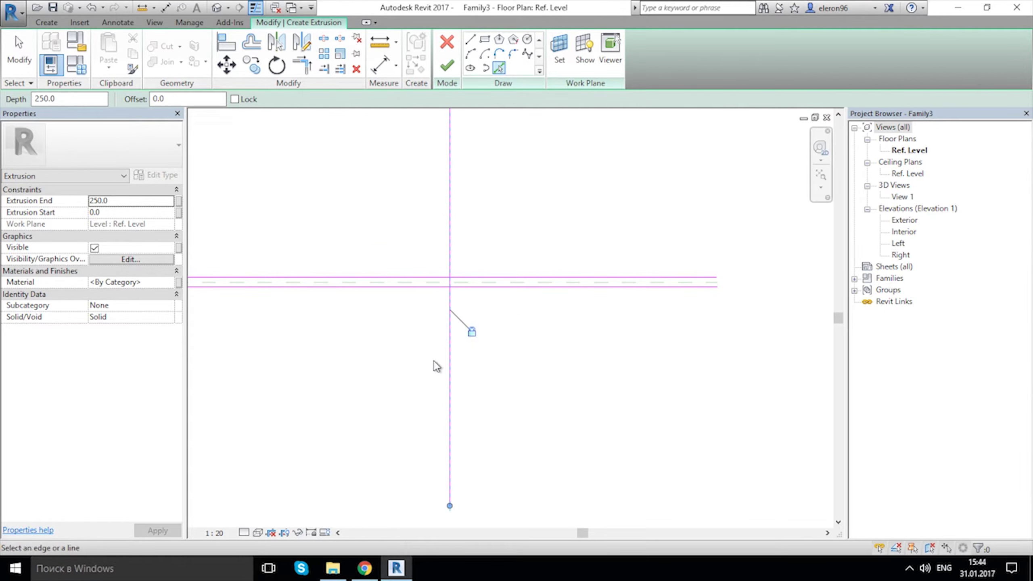
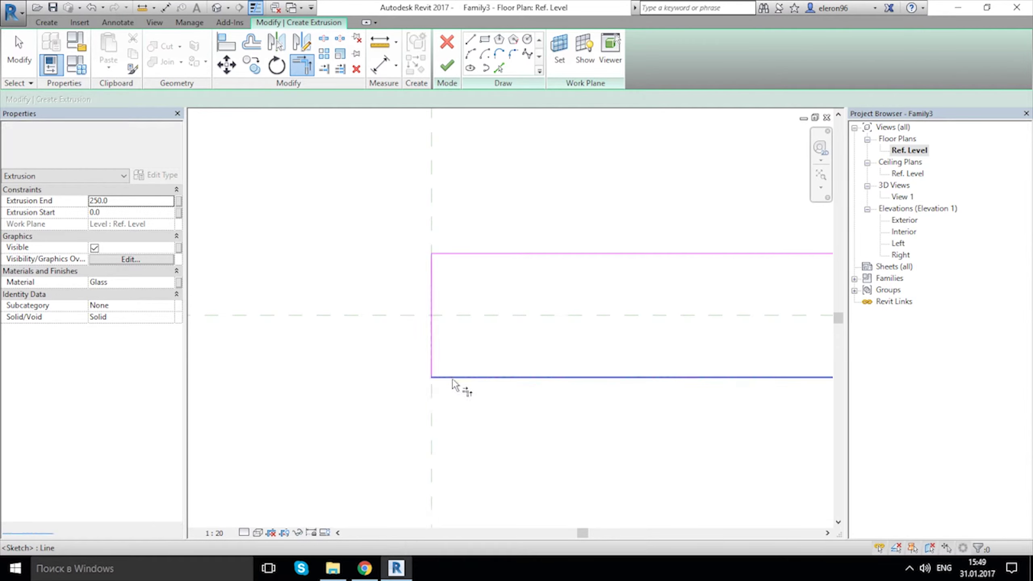
Create extrusion sketch lines offset 10 mm on both sides of the Center (Front/Back) reference plane.
key(Escape)
middle_drag(528, 339, 430, 330)
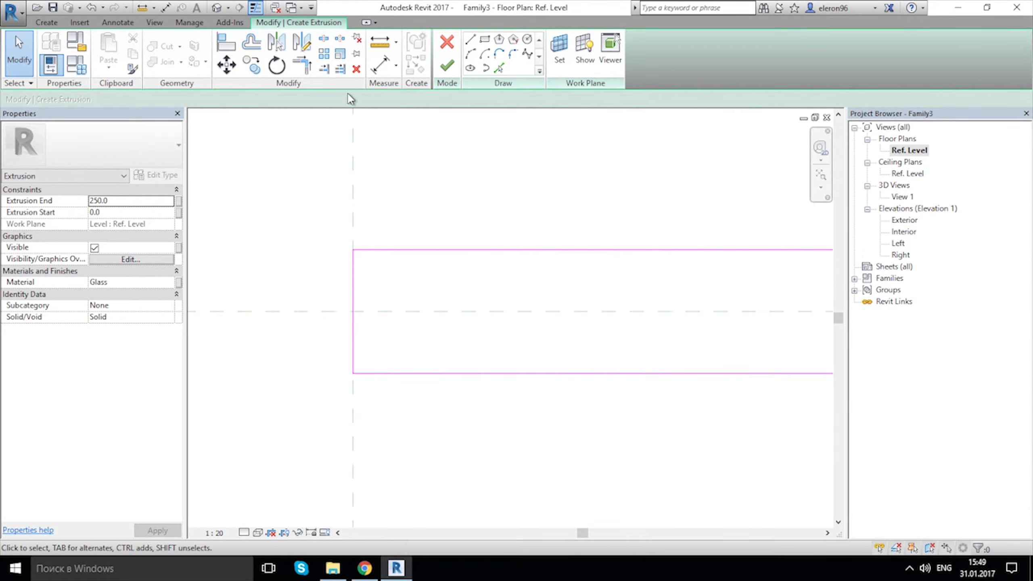
click(500, 68)
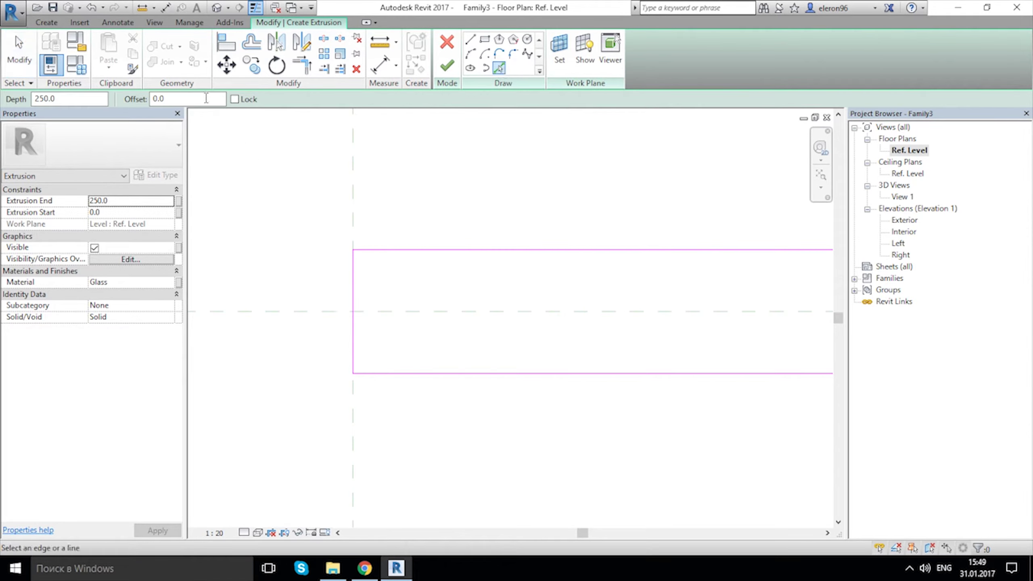
text(1)
click(390, 313)
click(390, 314)
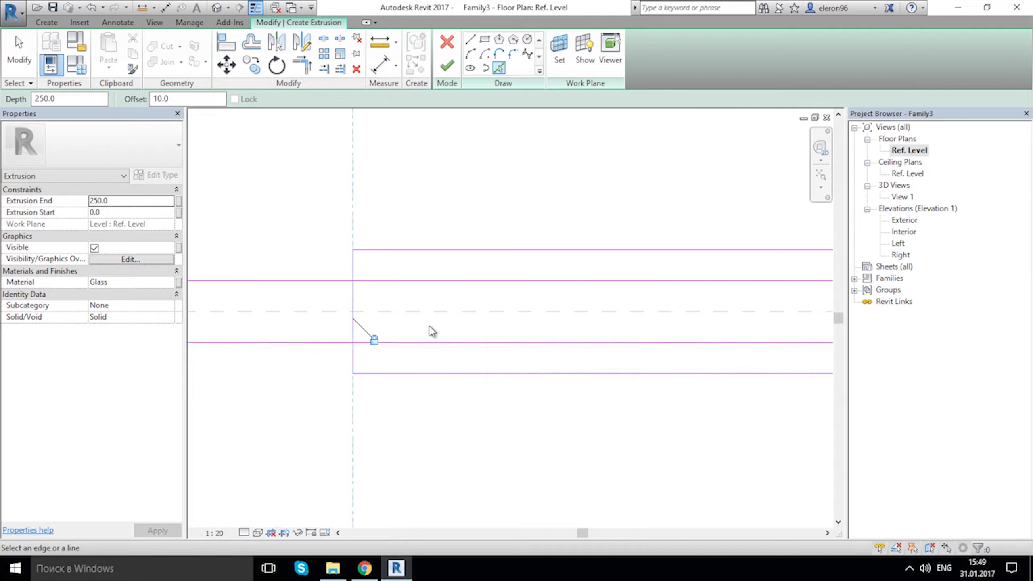
middle_drag(380, 301, 392, 309)
key(Escape)
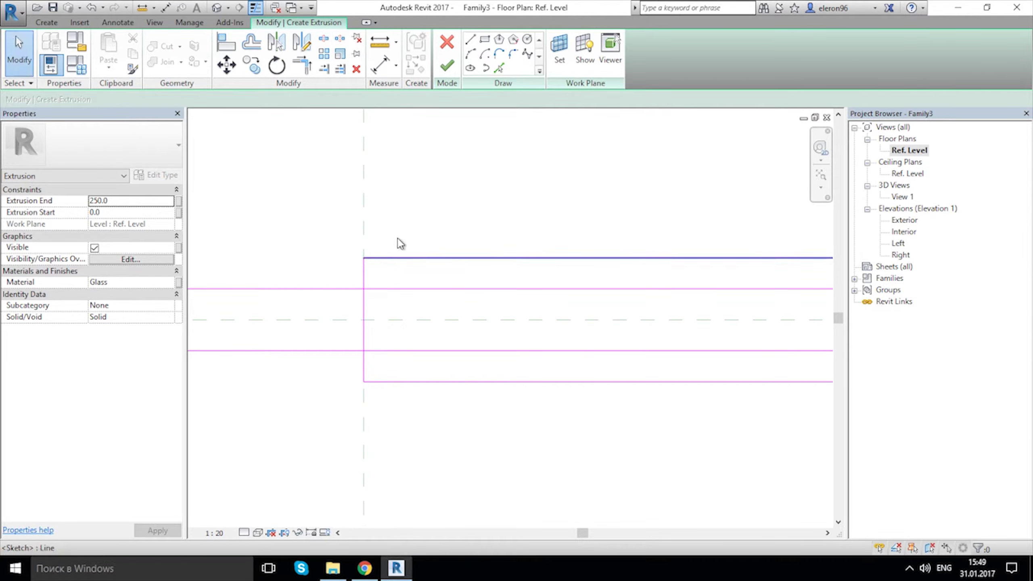
Trim both inner sketch lines to the profile's left edge, keeping the parts inside the profile.
click(326, 68)
click(365, 280)
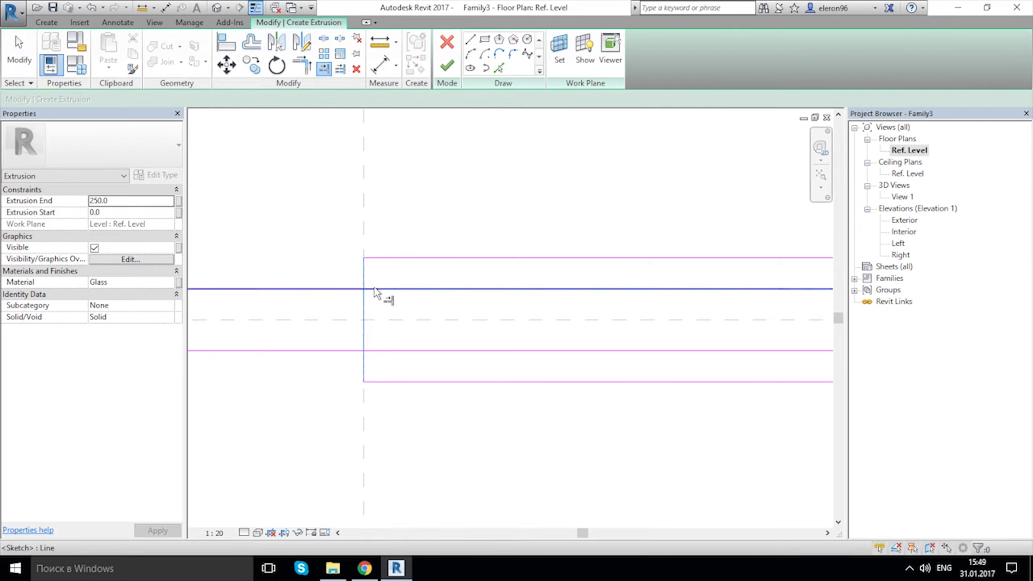
click(375, 288)
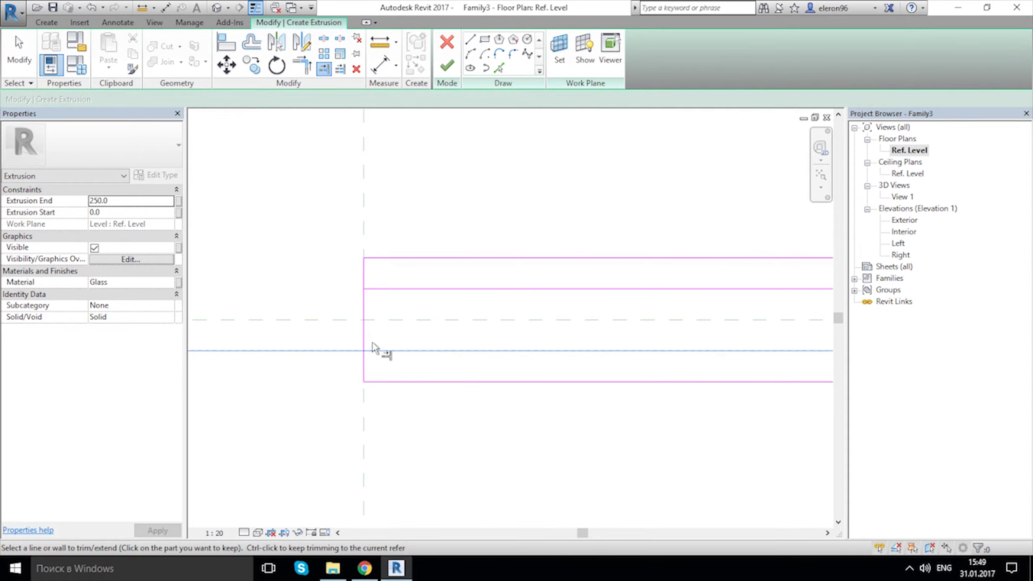
key(Escape)
click(325, 69)
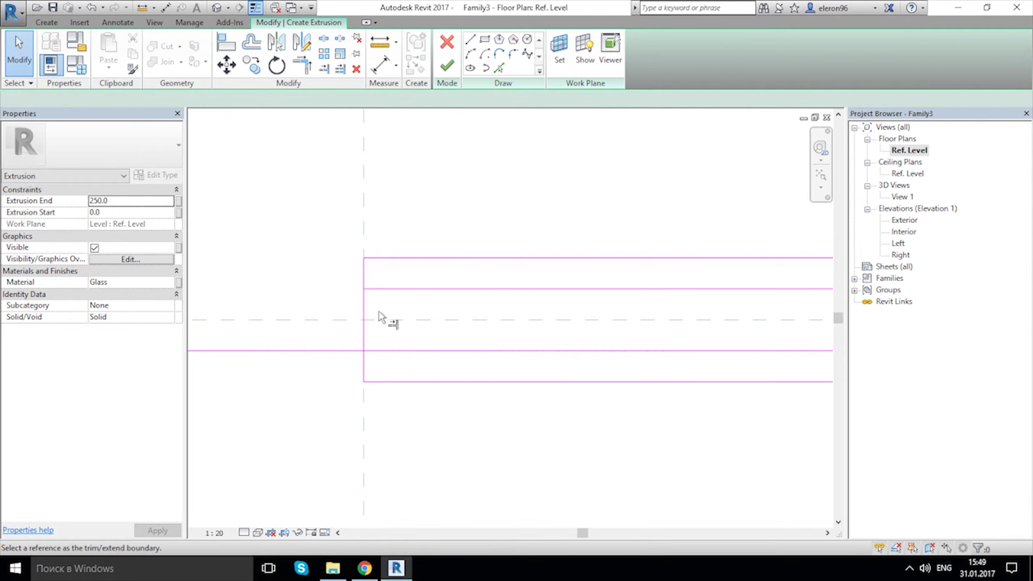
click(364, 343)
click(374, 350)
key(Escape)
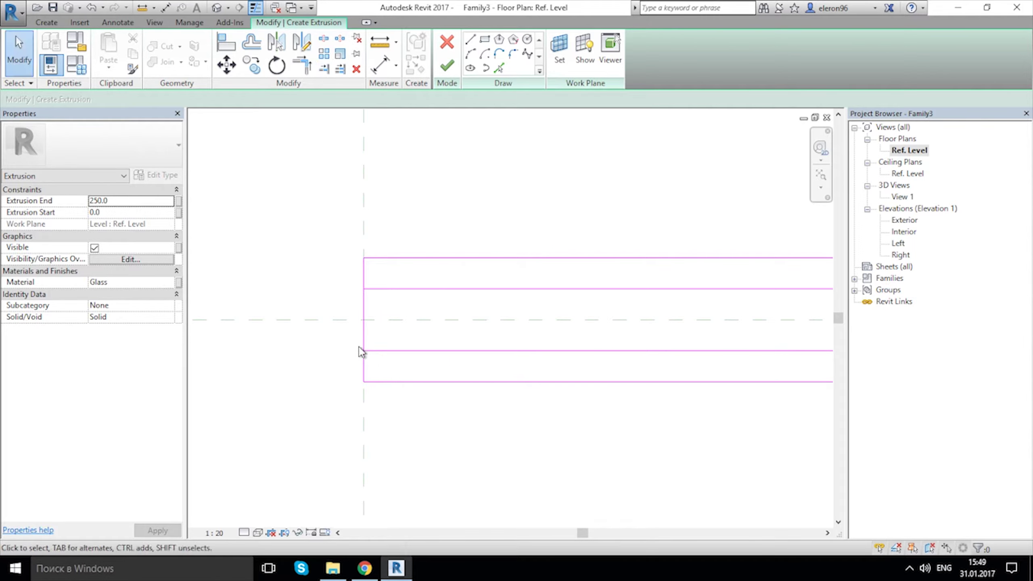
click(337, 41)
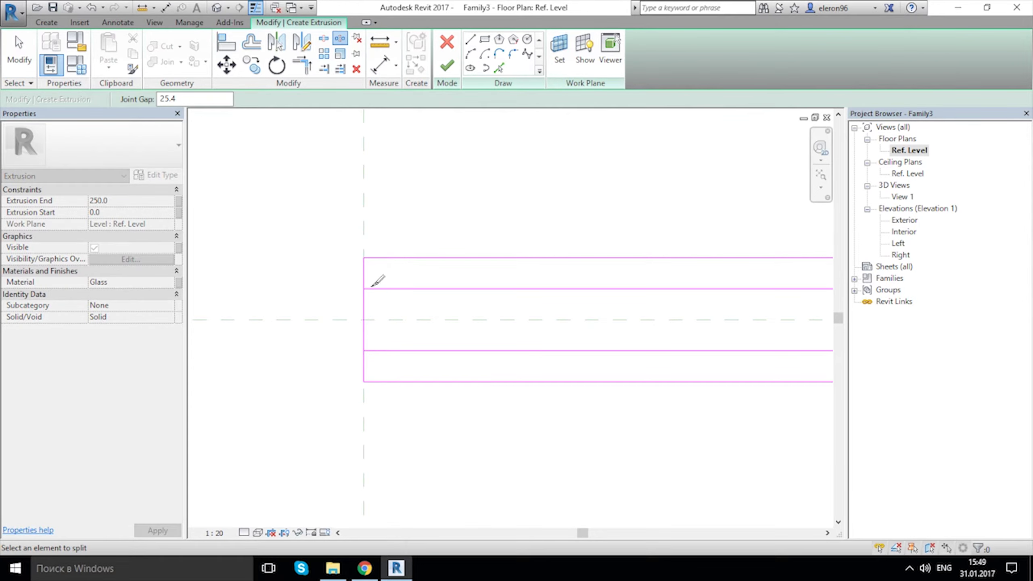
key(Escape)
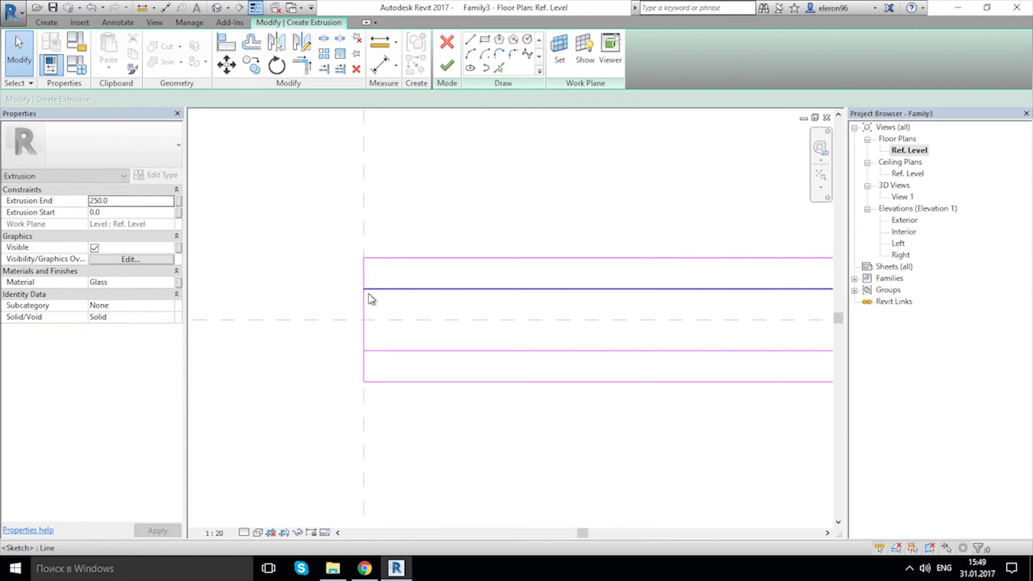
click(363, 303)
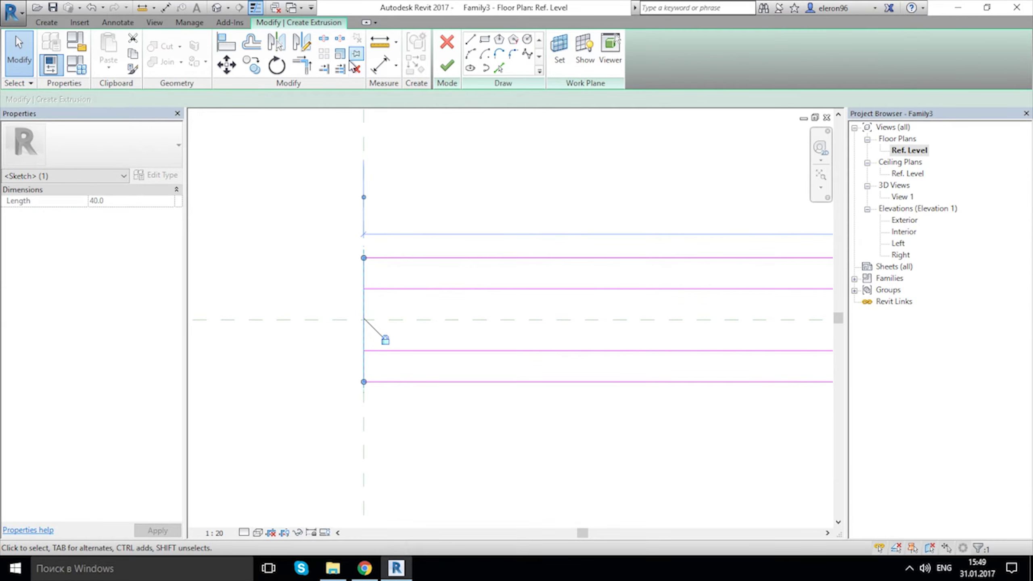
click(341, 40)
key(Escape)
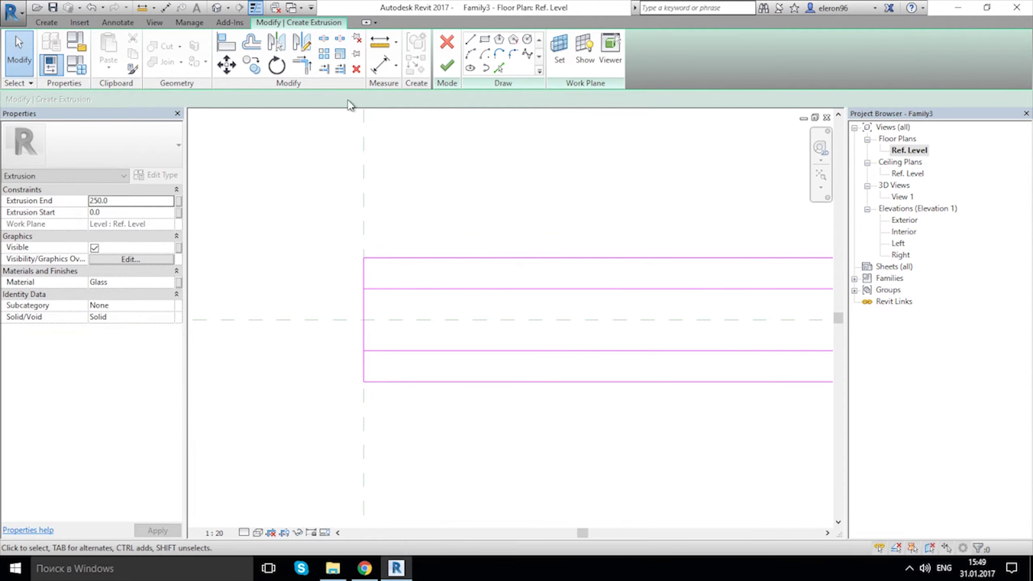
Split the profile's left edge at both inner lines and delete the segment between them.
click(324, 39)
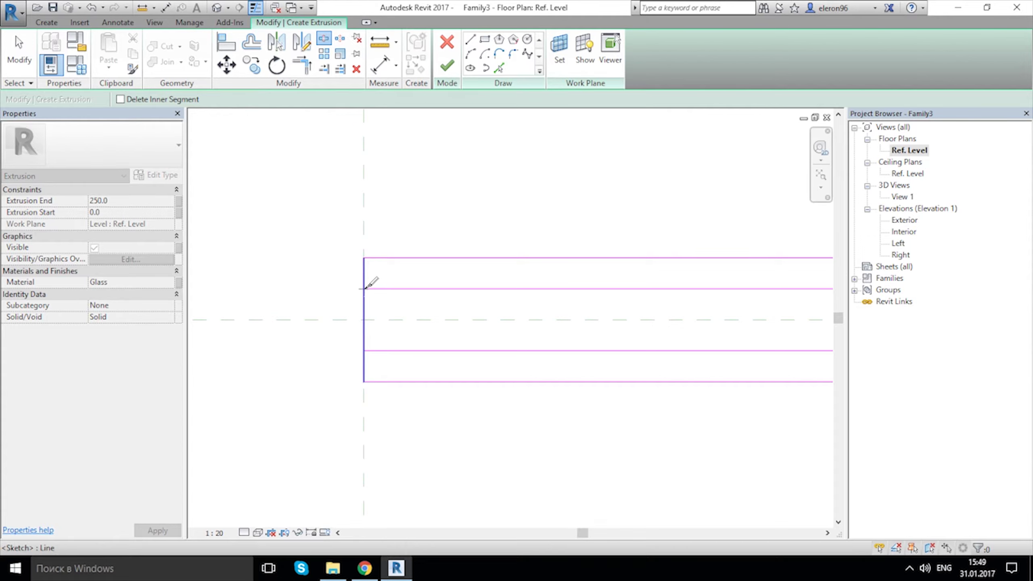
click(363, 350)
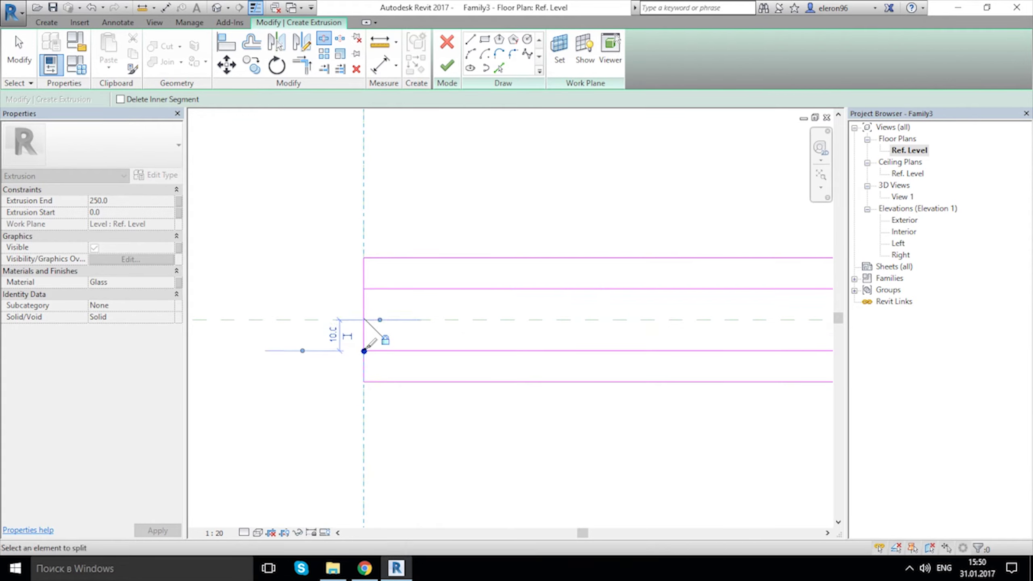
key(Escape)
click(364, 307)
key(Delete)
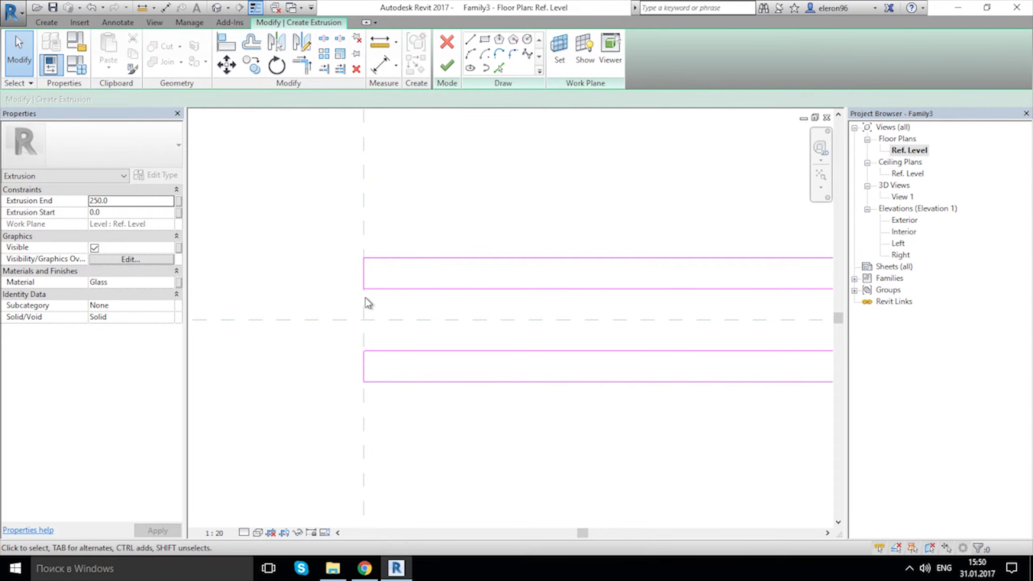
Trim both inner sketch lines to the profile's right edge, removing the parts outside the profile.
scroll(368, 301, down, 5)
scroll(511, 288, up, 5)
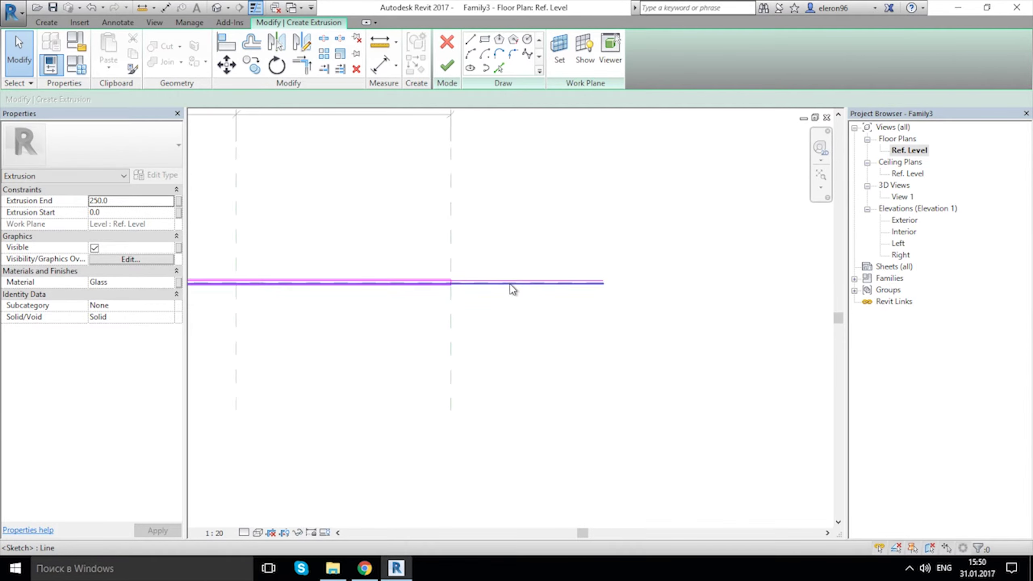
scroll(481, 276, up, 3)
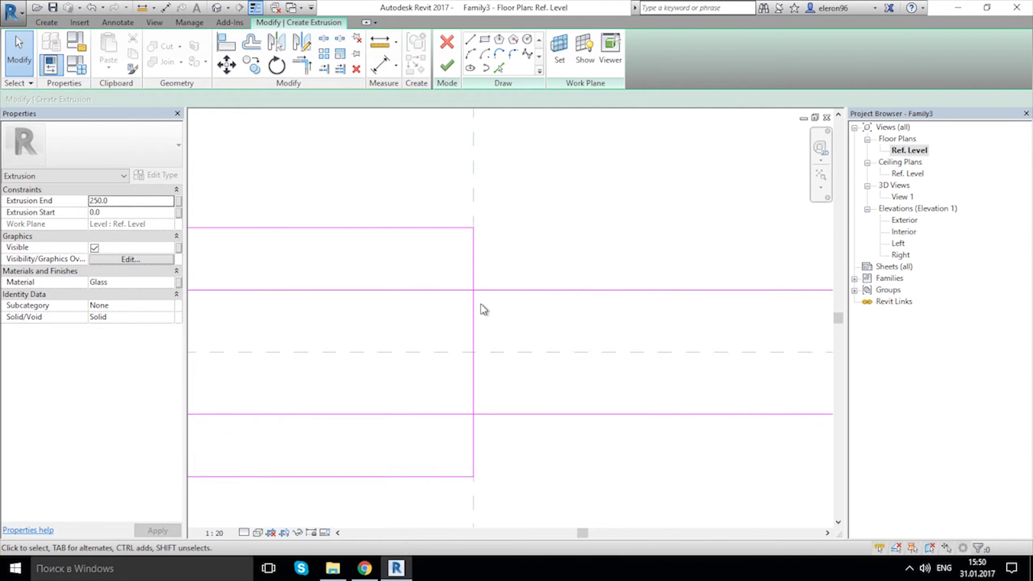
click(324, 68)
click(473, 256)
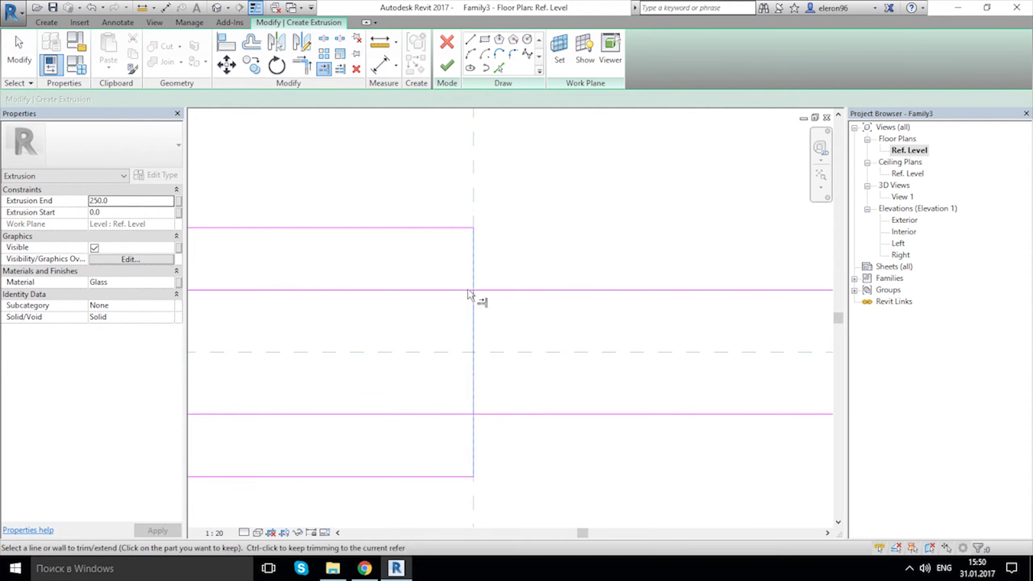
click(464, 290)
click(464, 415)
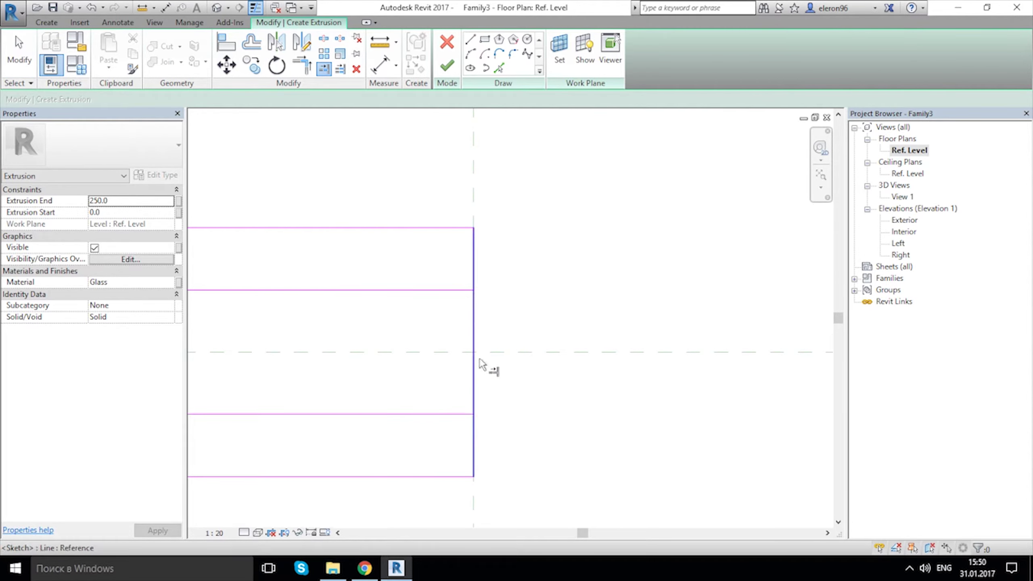
Split the profile's right edge at both inner lines and delete the segment between them.
click(324, 38)
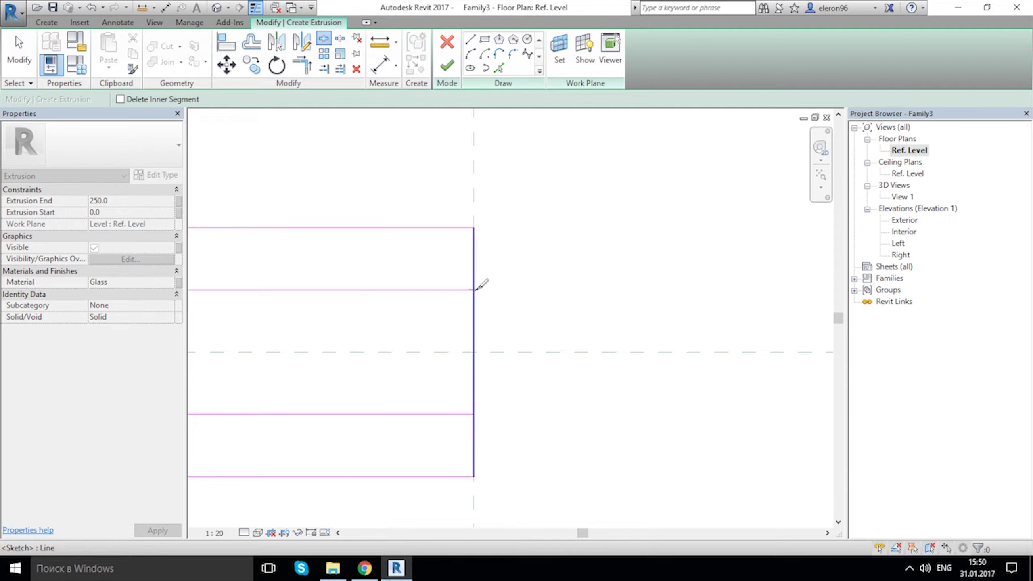
click(474, 290)
click(473, 409)
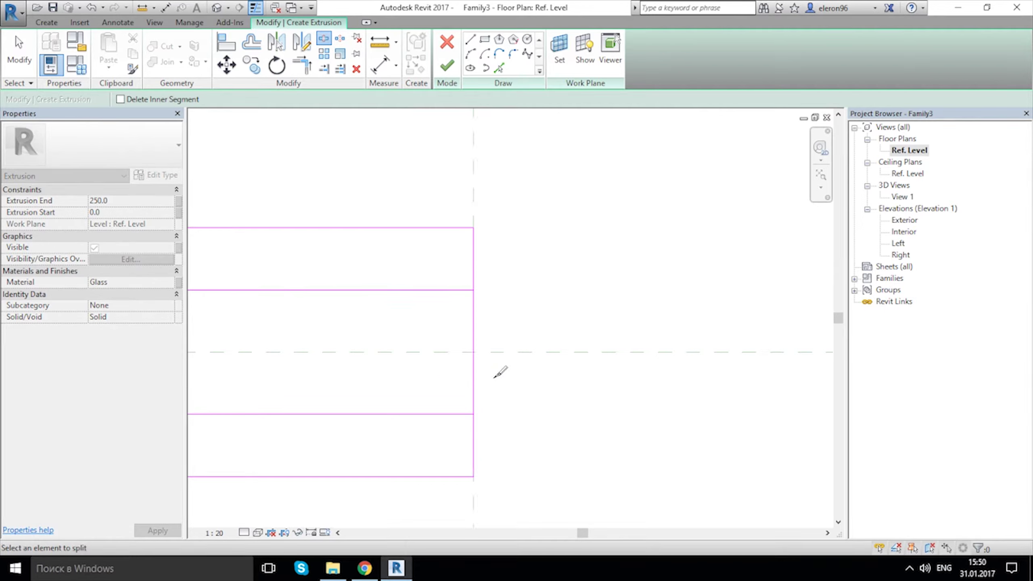
key(Escape)
click(474, 376)
key(Delete)
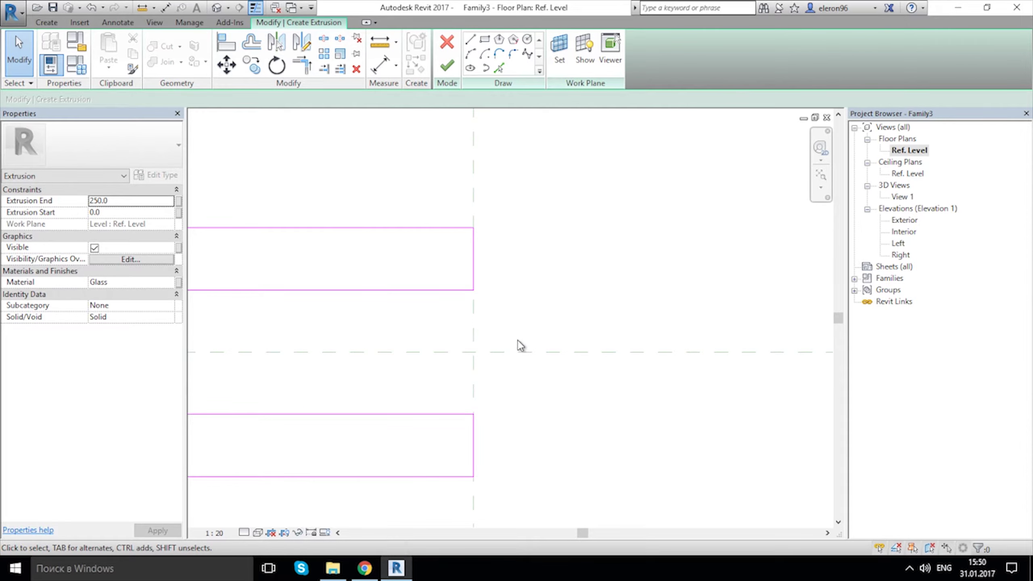
Confirm Glass as the extrusion's material and finish the extrusion sketch.
scroll(518, 340, down, 3)
click(124, 284)
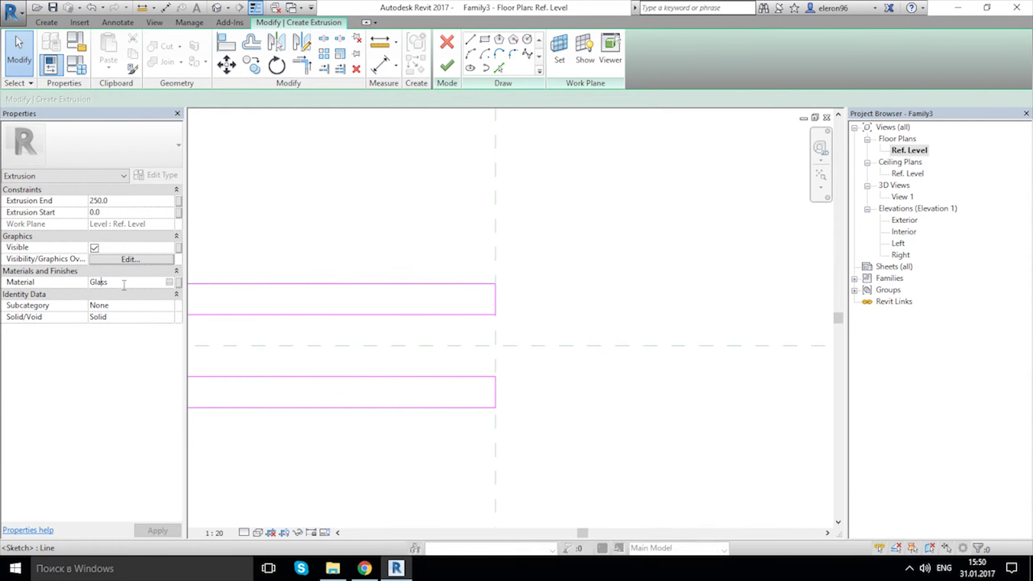
click(169, 281)
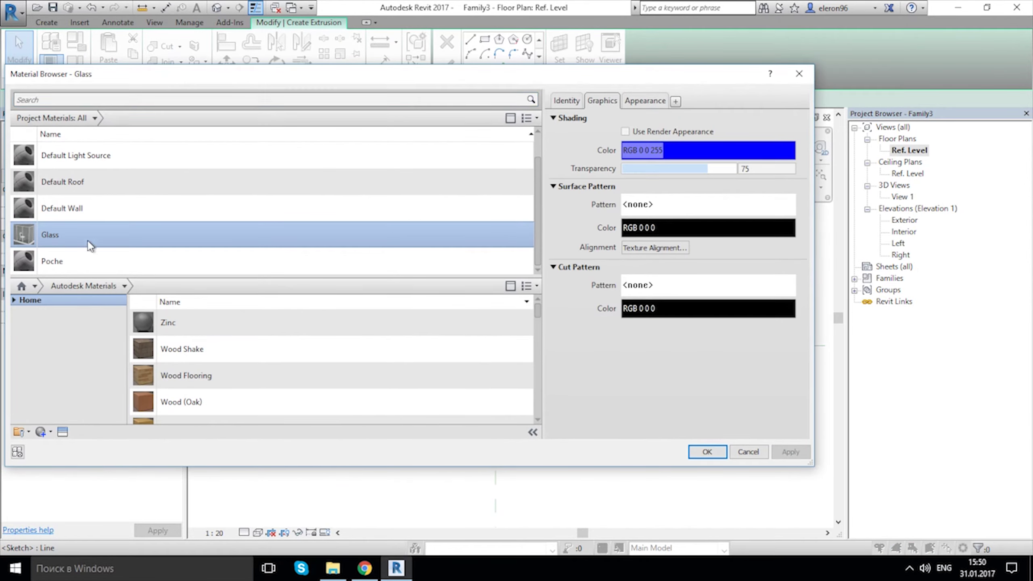
click(706, 451)
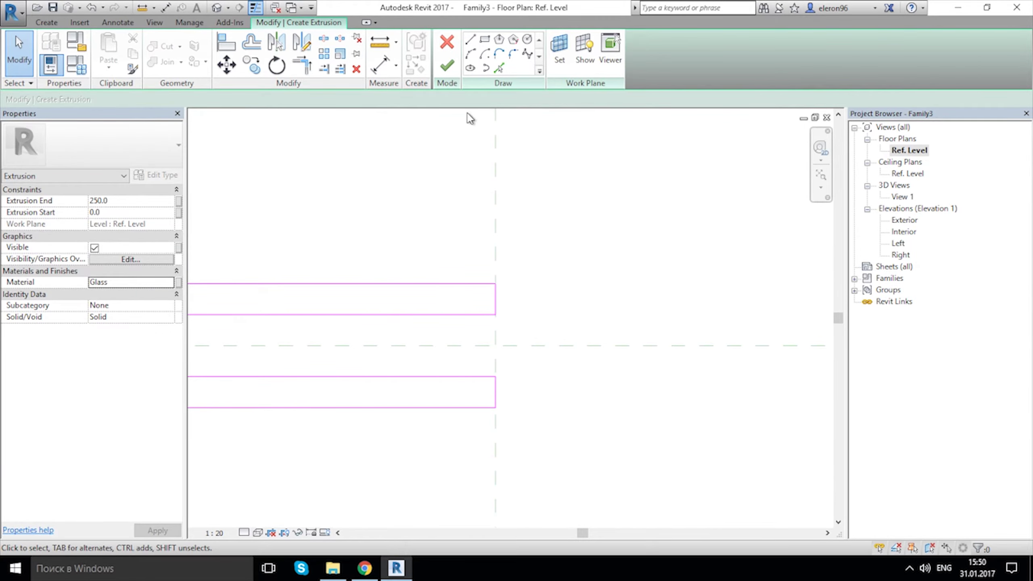
click(447, 65)
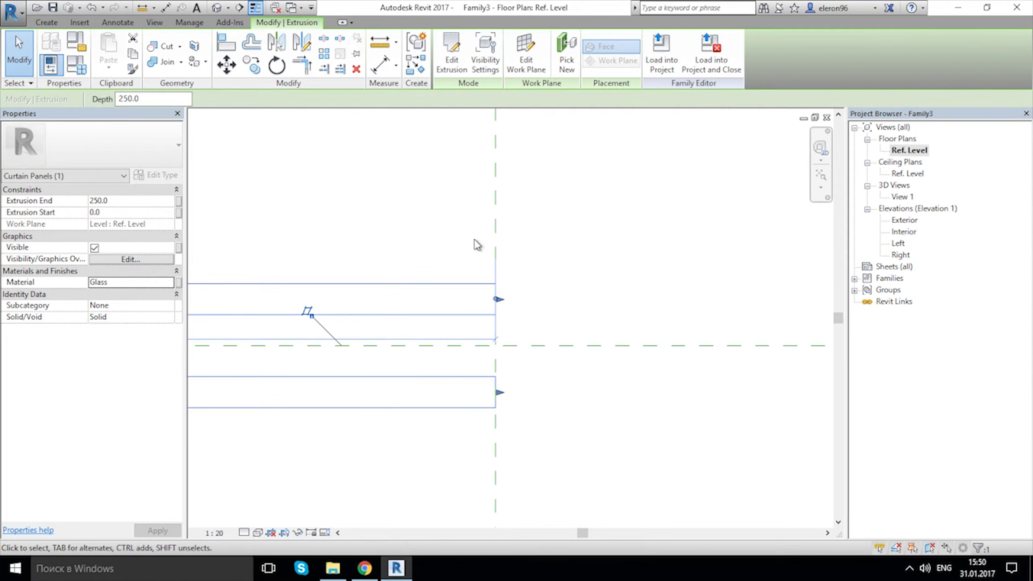
Open the 3D view View 1, deselect the extrusion and inspect the two glass panes from several angles.
double_click(902, 197)
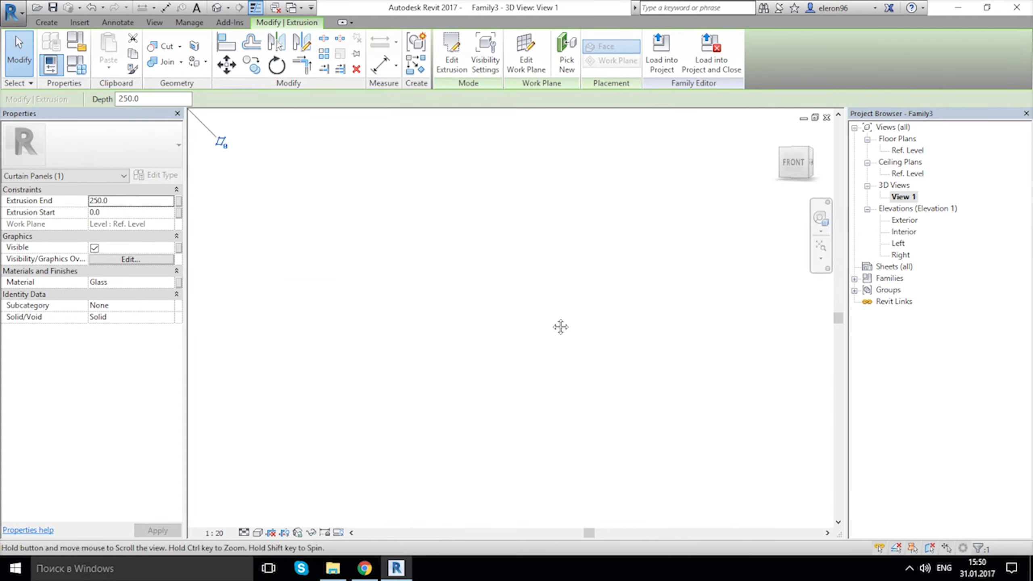
middle_click(560, 327)
scroll(551, 317, down, 5)
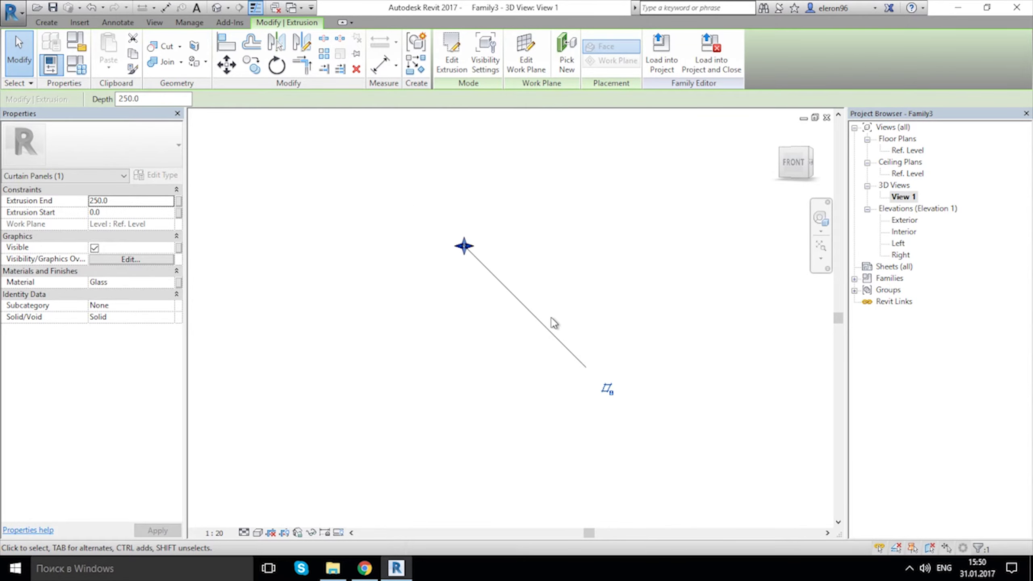
key(alt)
shift+middle_drag(504, 343, 469, 200)
scroll(557, 315, up, 3)
key(Escape)
shift+middle_drag(571, 261, 470, 265)
scroll(419, 180, up, 5)
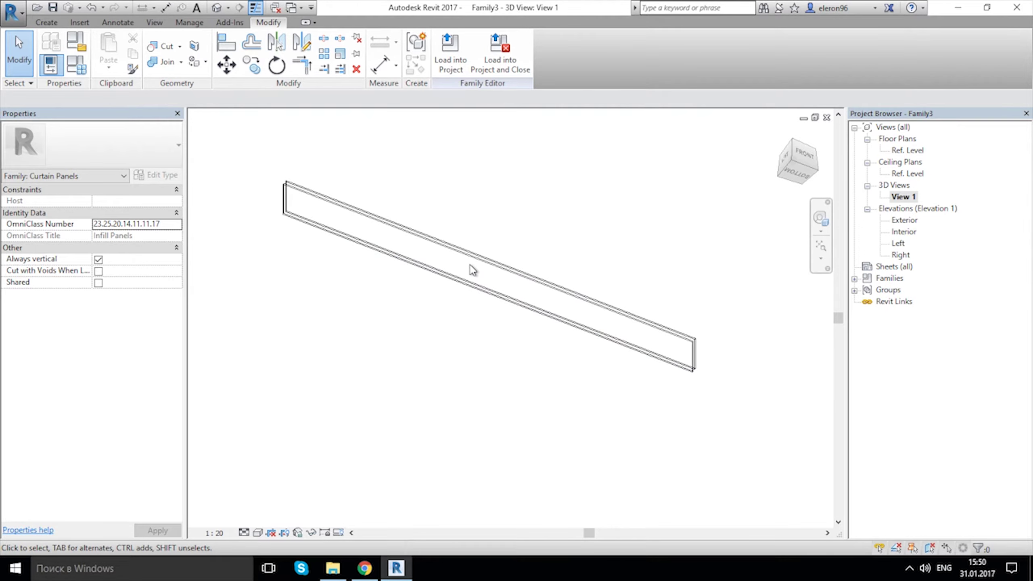
middle_drag(503, 402, 511, 409)
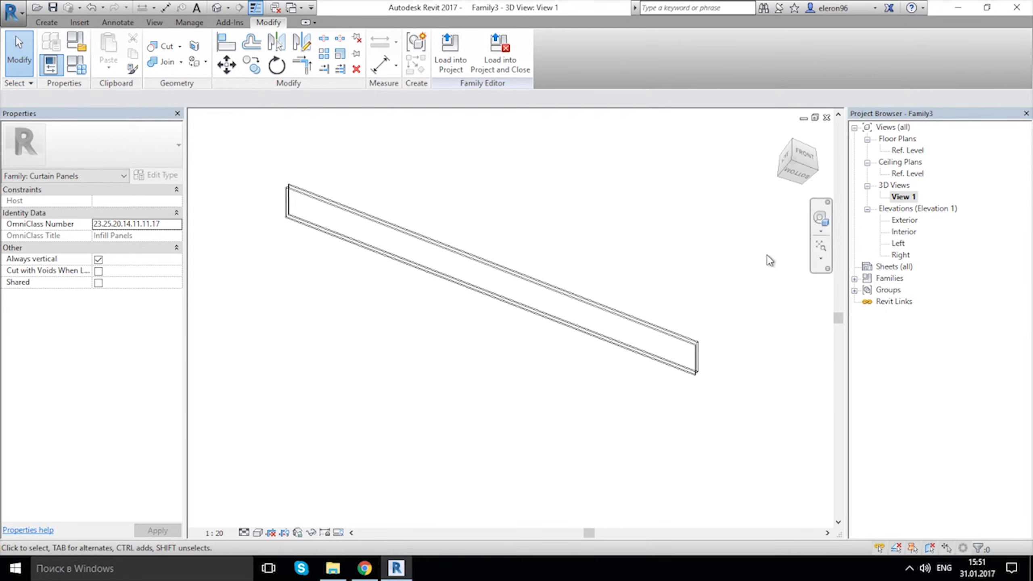
In the Exterior elevation, align the top edge of the glass extrusion to the upper horizontal reference plane.
double_click(905, 221)
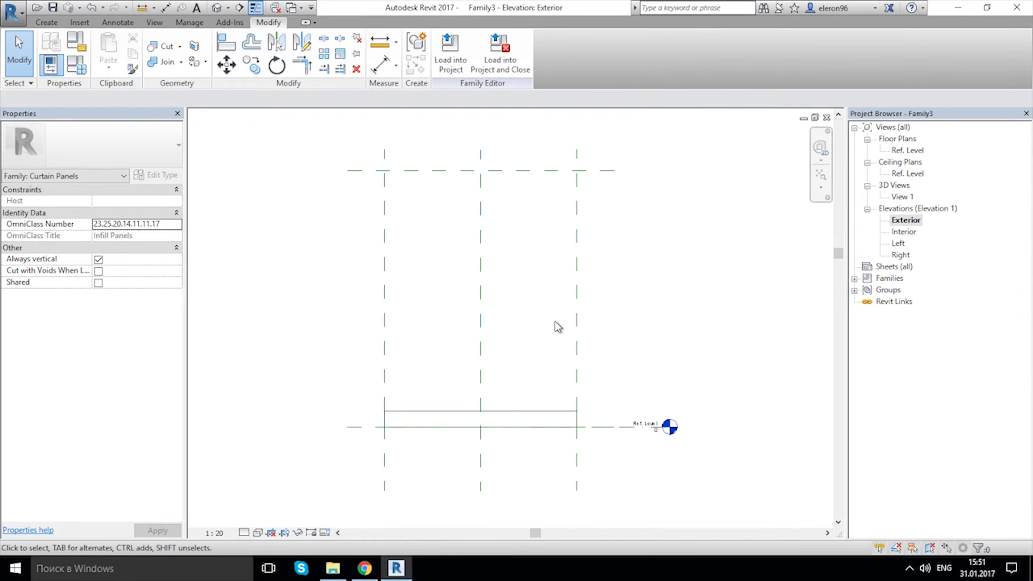
mouse_move(527, 361)
middle_down()
mouse_move(551, 364)
mouse_move(567, 333)
mouse_move(539, 338)
middle_up()
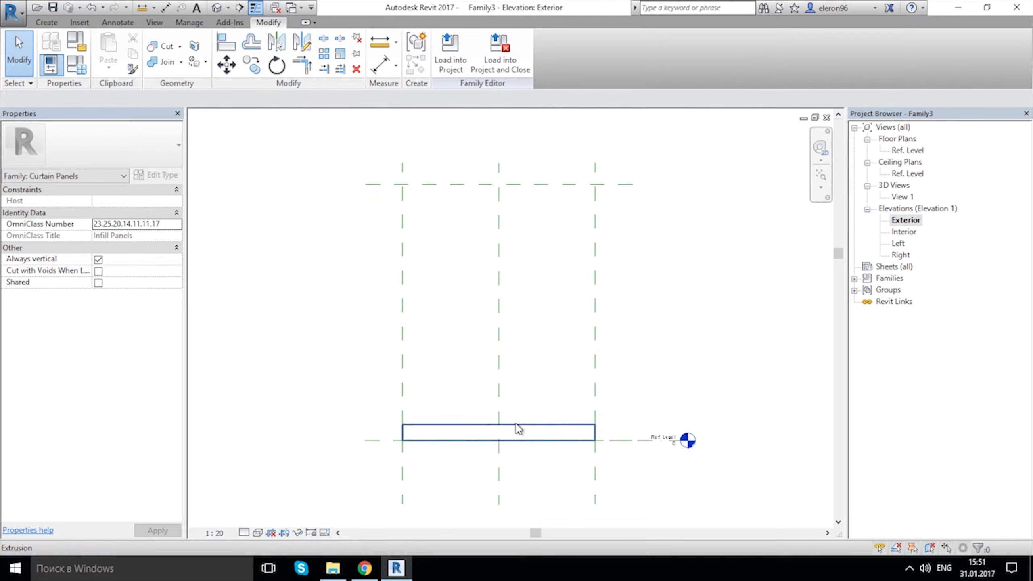
click(223, 45)
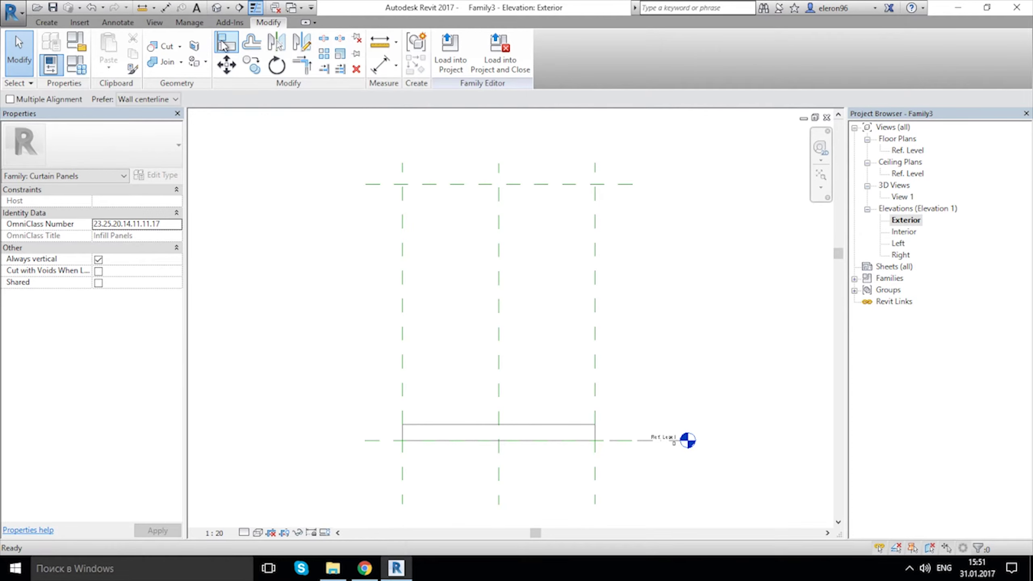
click(444, 184)
click(466, 425)
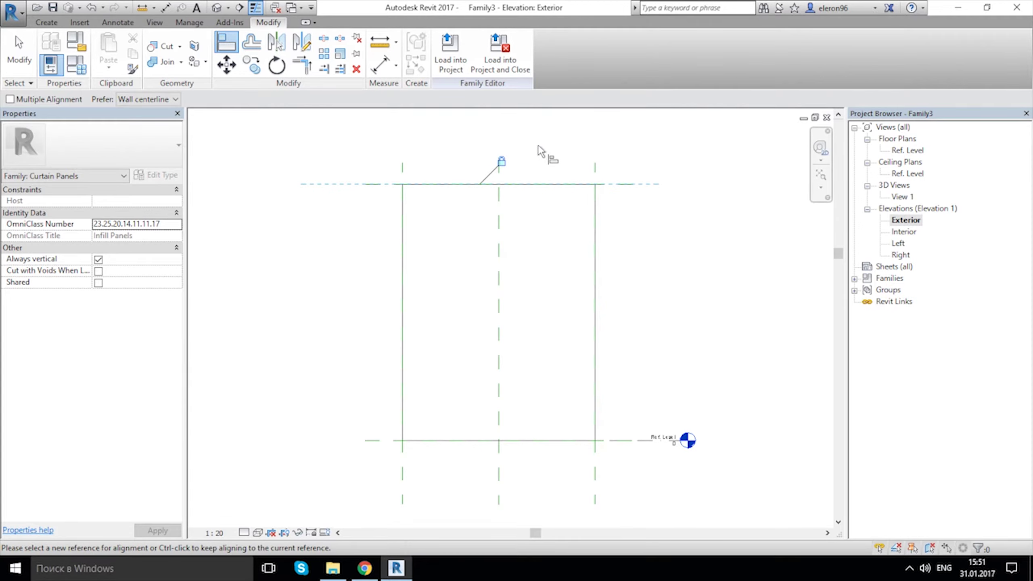
End the alignment, open 3D view View 1 and switch it to a visual style that shows the glass surfaces in colour.
key(Escape)
key(Escape)
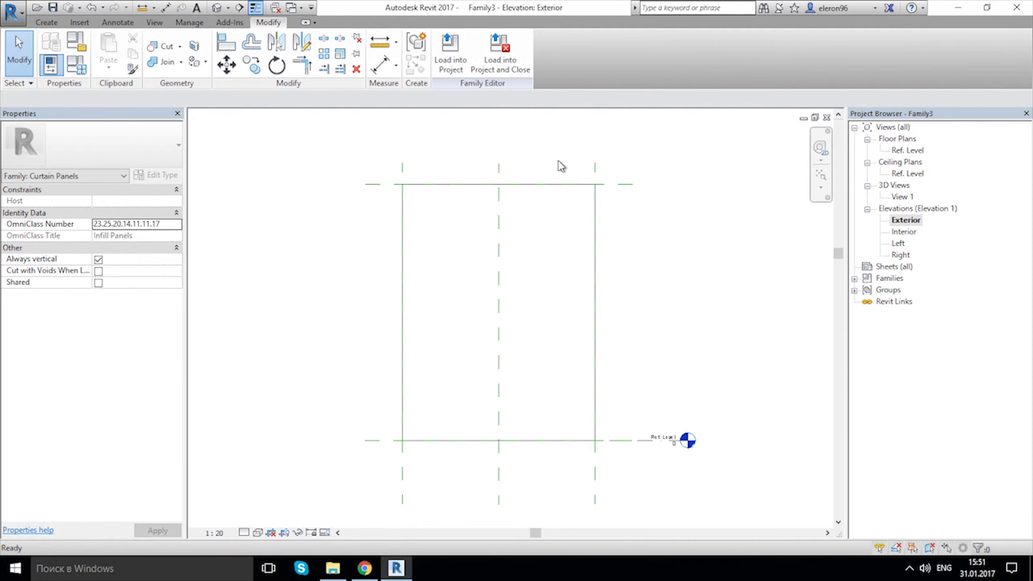
double_click(909, 195)
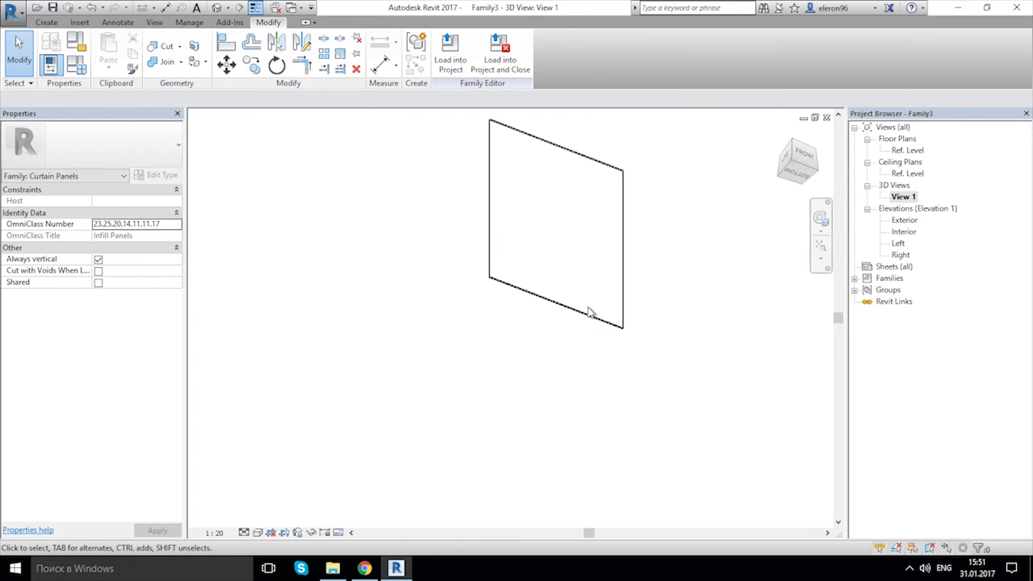
scroll(537, 349, down, 2)
scroll(527, 336, up, 4)
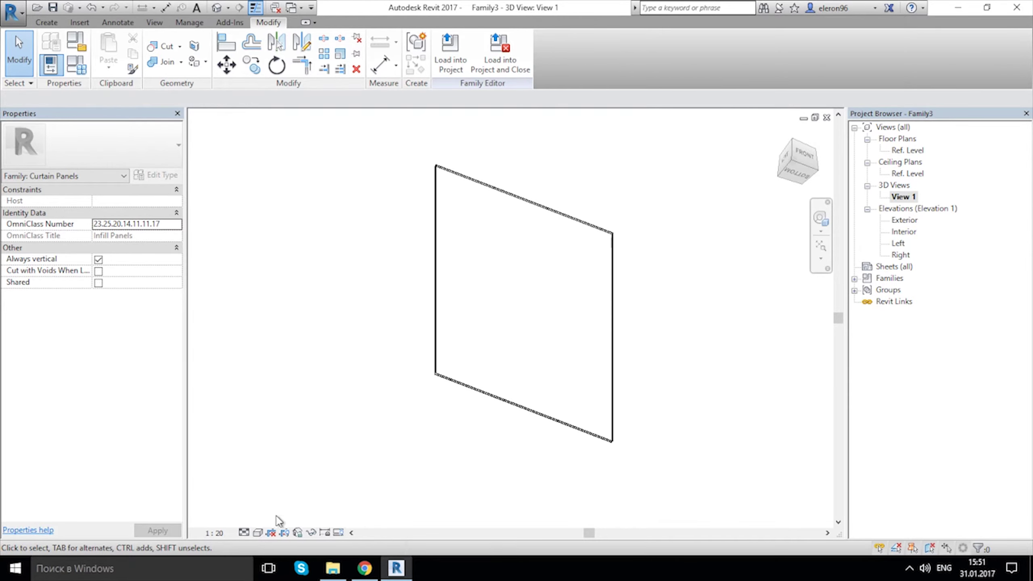
click(258, 533)
click(317, 505)
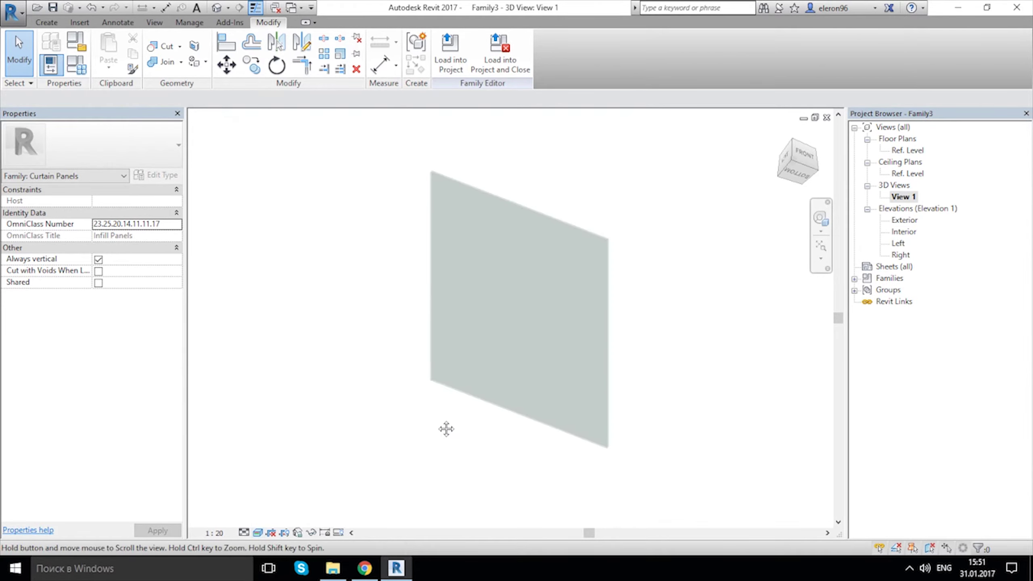
middle_drag(446, 428, 453, 410)
Save the family as "glase doble panel" in the Test 17 folder and load it into Curtain tutorial.rvt.
key(alt)
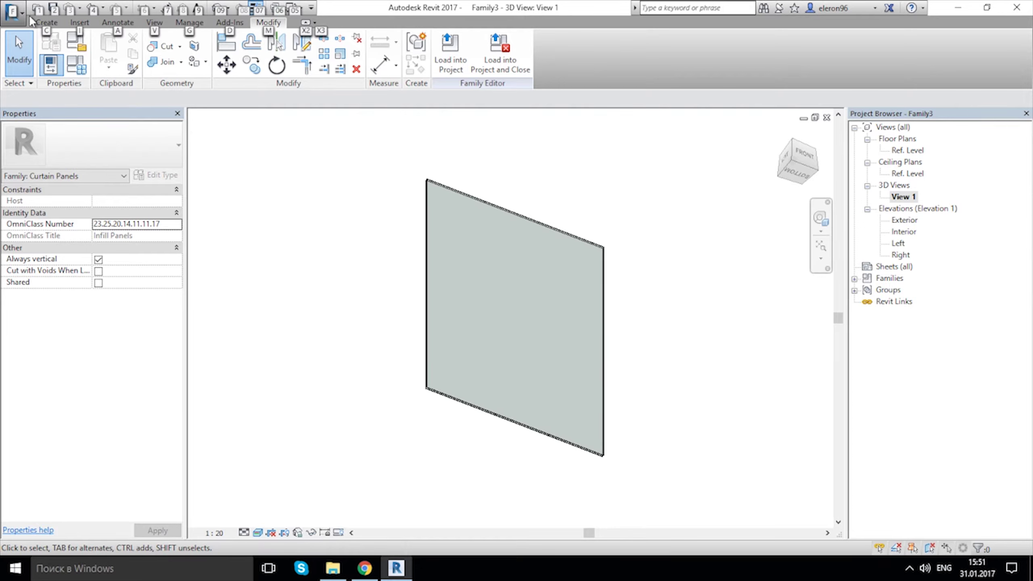
click(12, 11)
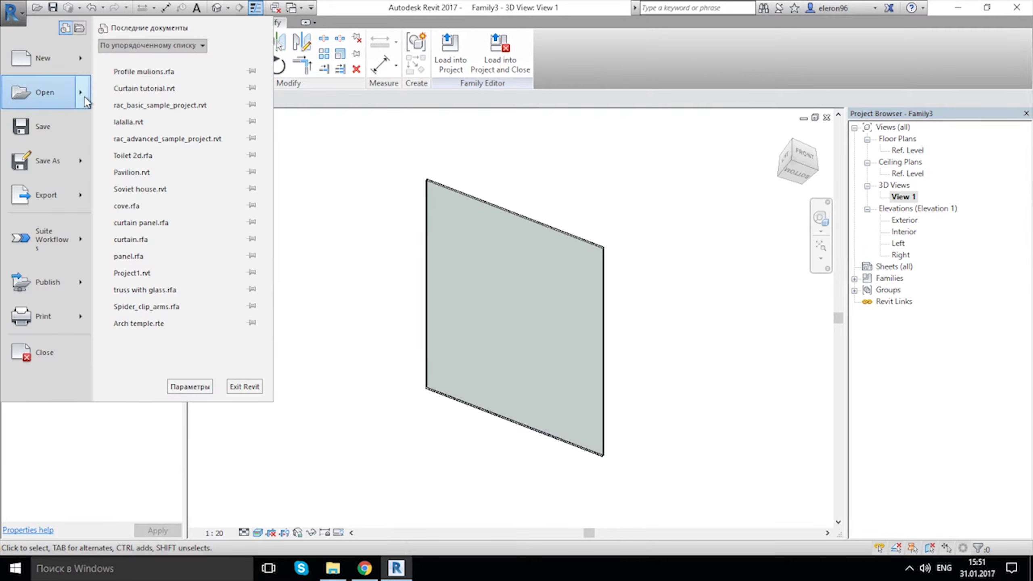
mouse_move(80, 156)
click(131, 110)
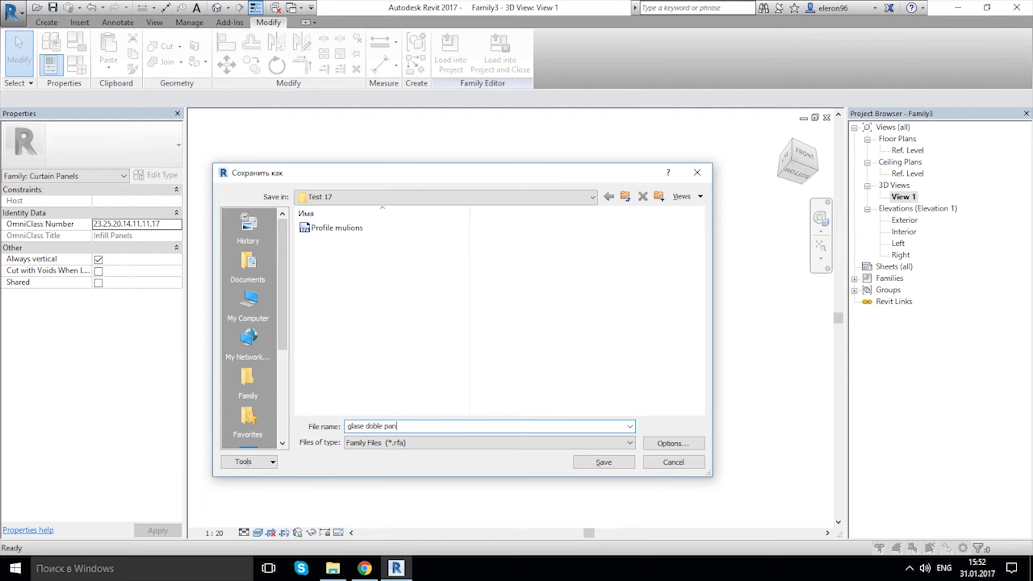
click(660, 446)
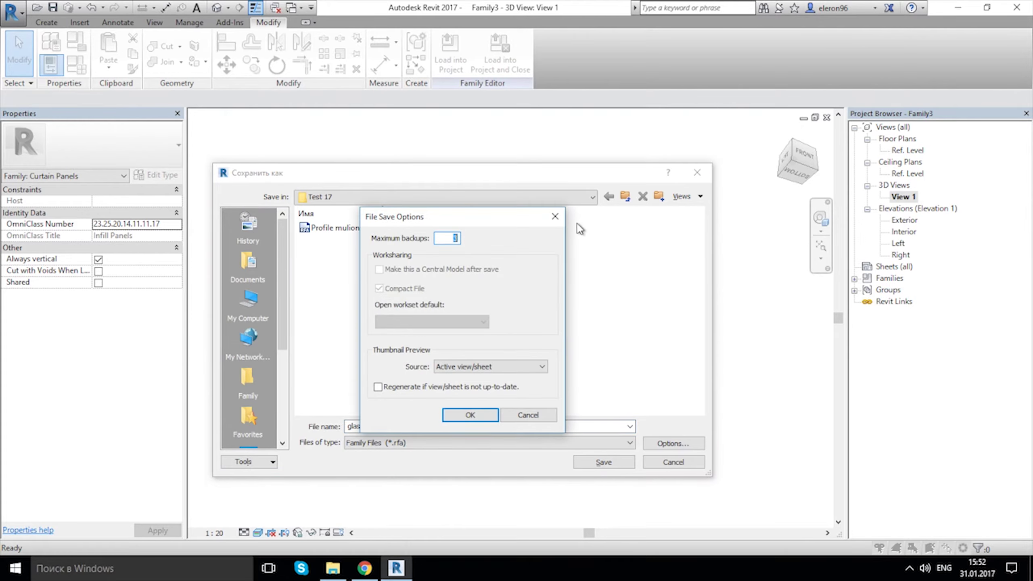
click(472, 417)
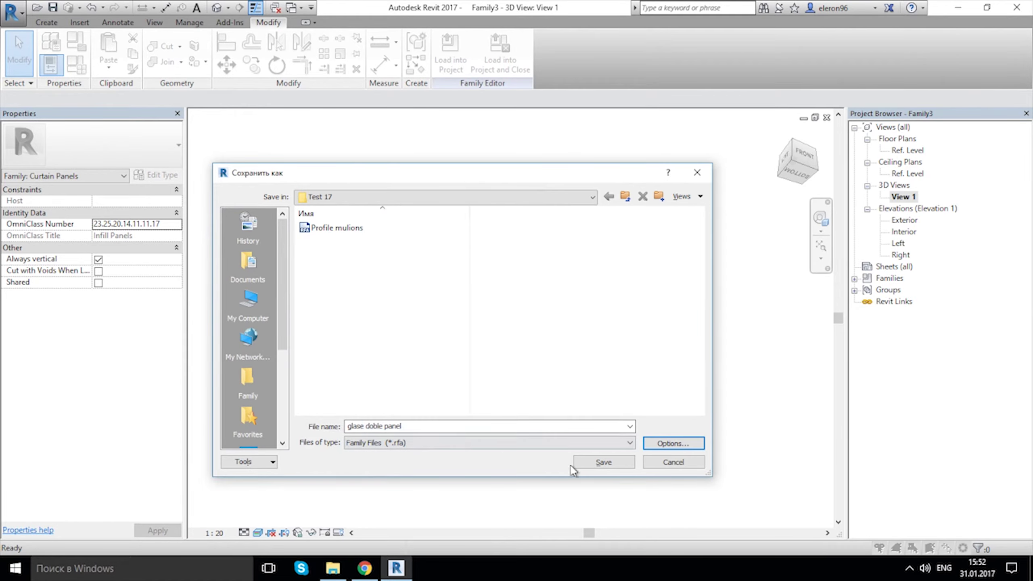
click(600, 463)
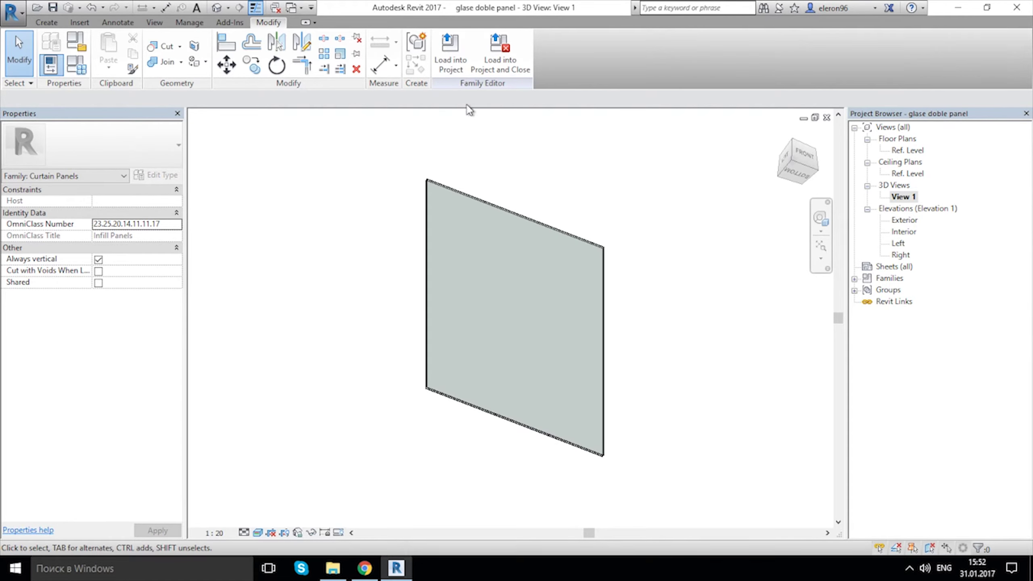
click(450, 51)
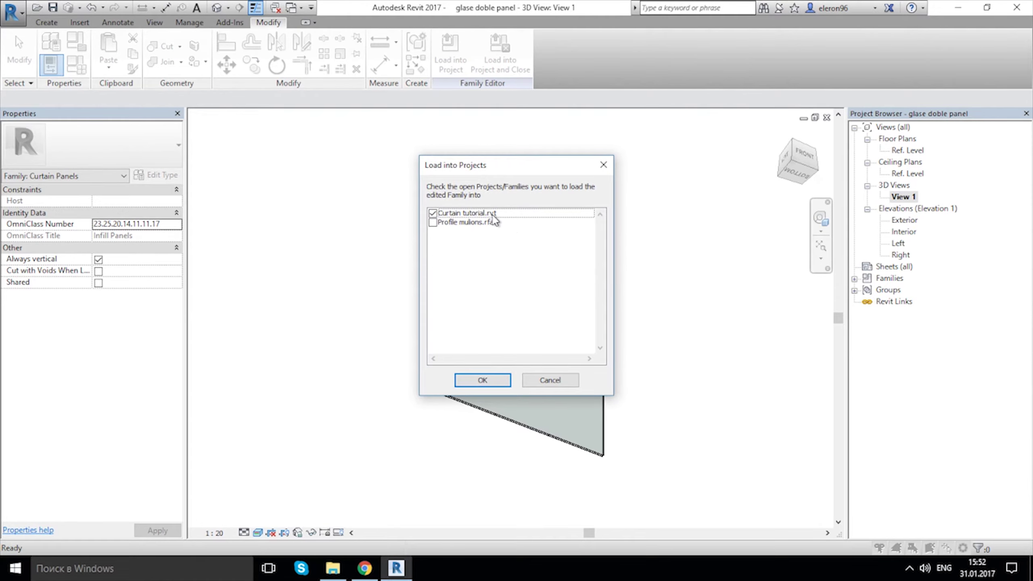
click(481, 380)
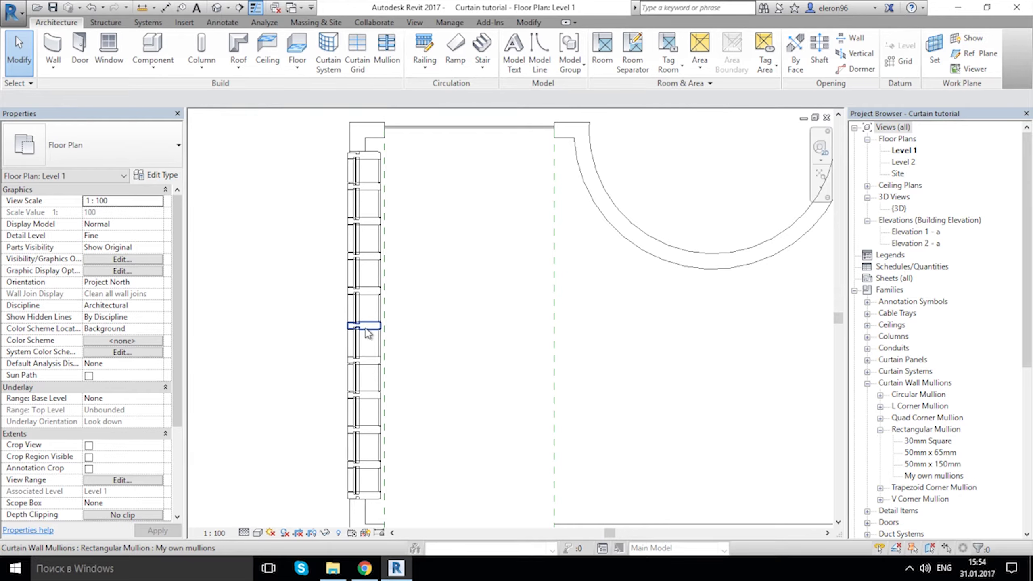
Set the Curtain Panel of the wall type Exterior Glazing - own profile to "glase doble panel : glase doble panel".
click(365, 328)
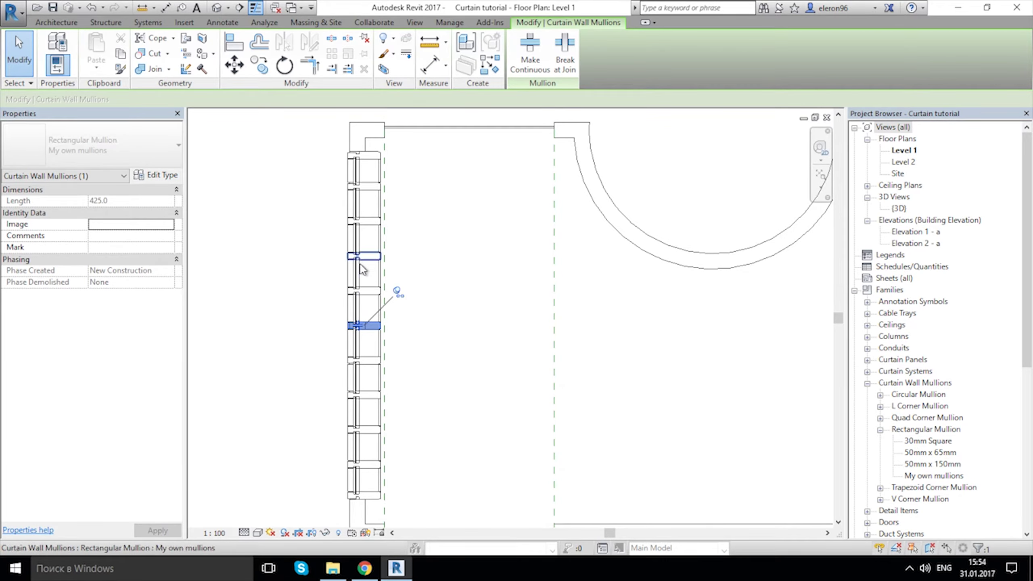
click(346, 277)
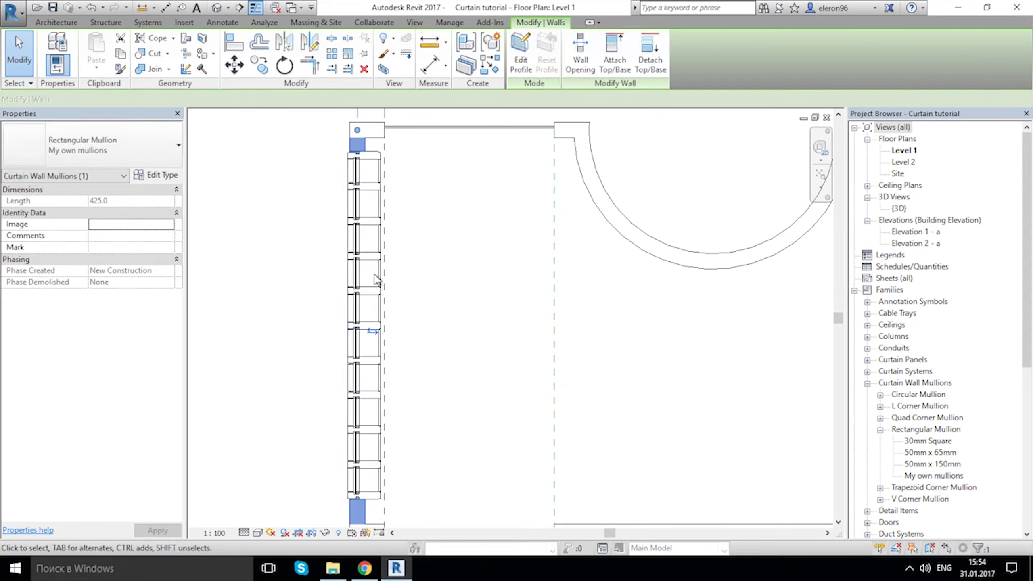
key(Tab)
click(355, 264)
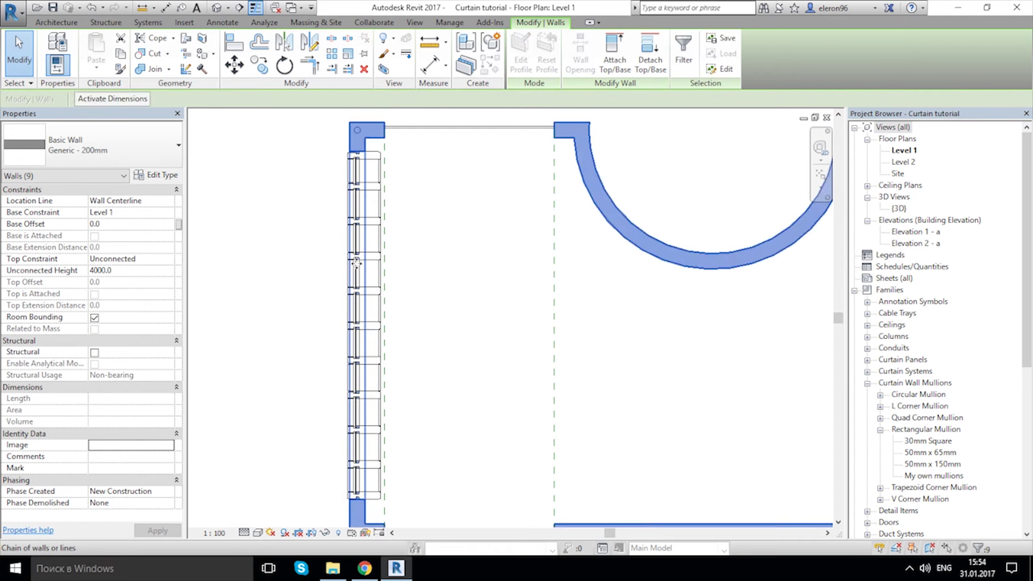
click(356, 263)
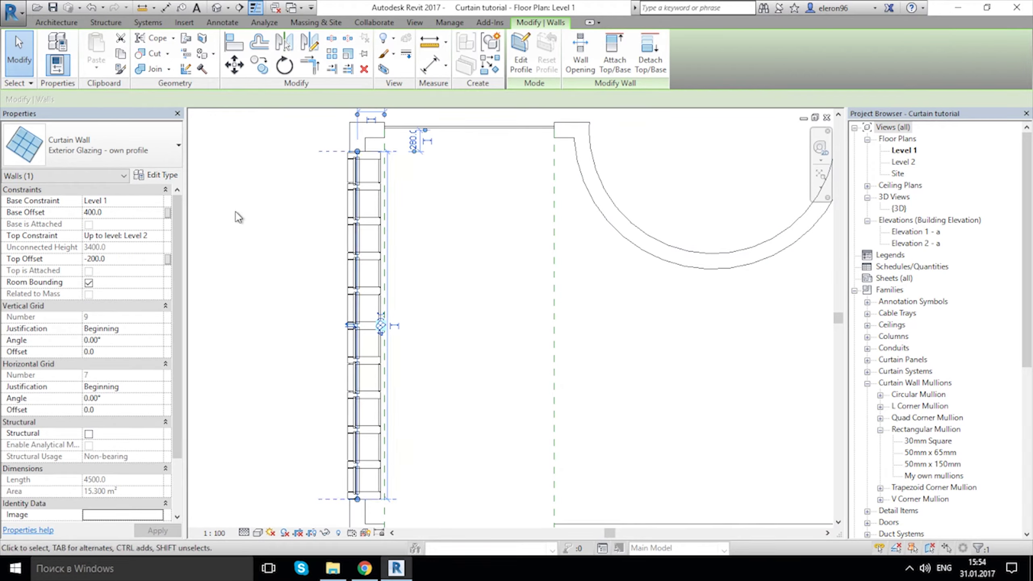
click(156, 175)
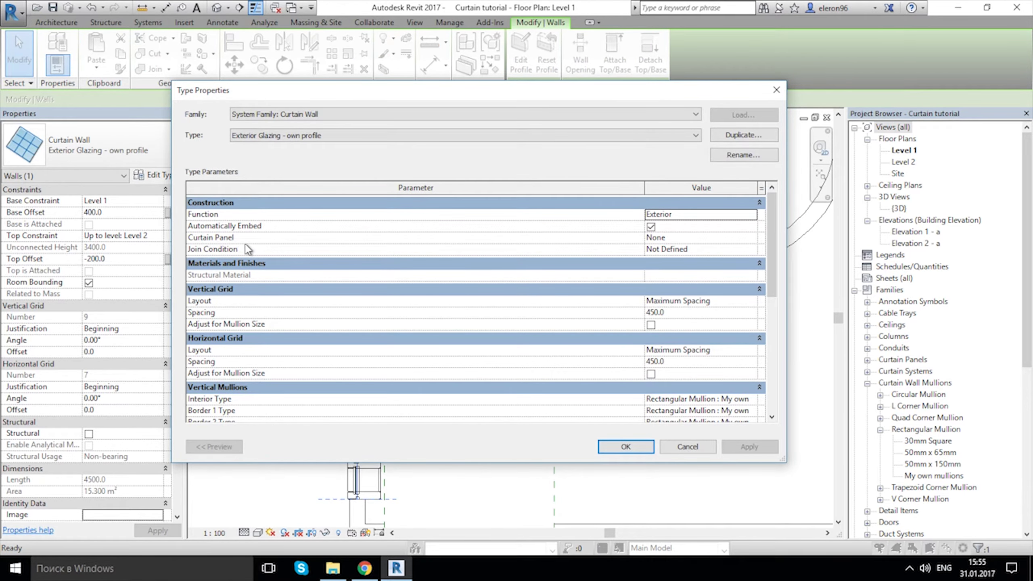
click(752, 239)
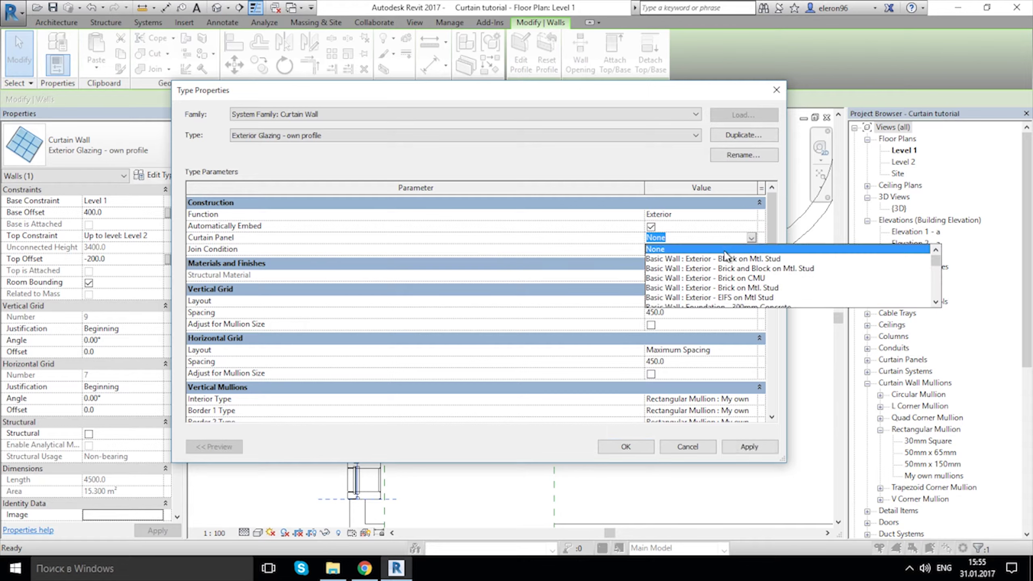
scroll(782, 266, down, 1)
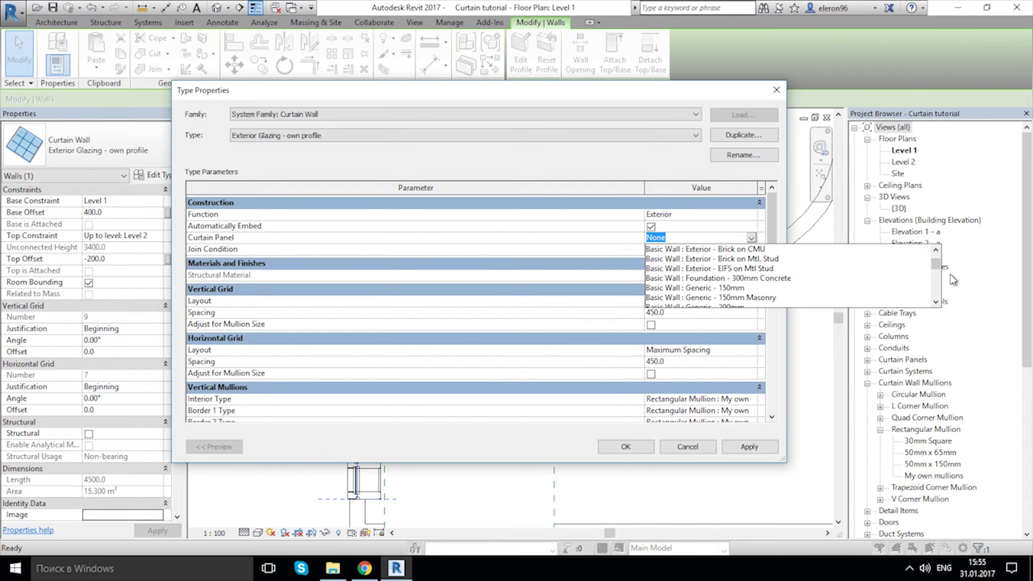
drag(936, 269, 935, 304)
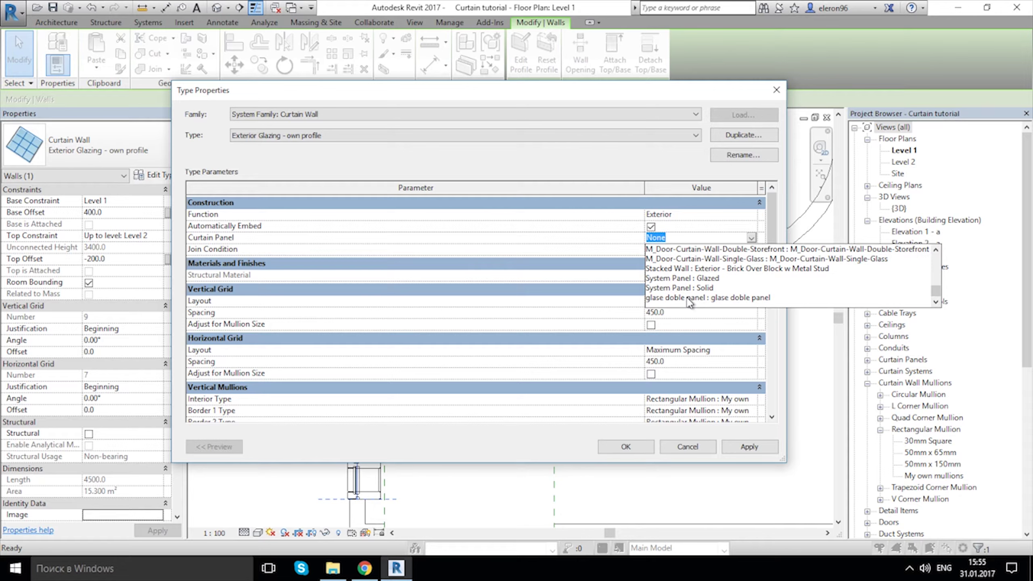
click(729, 298)
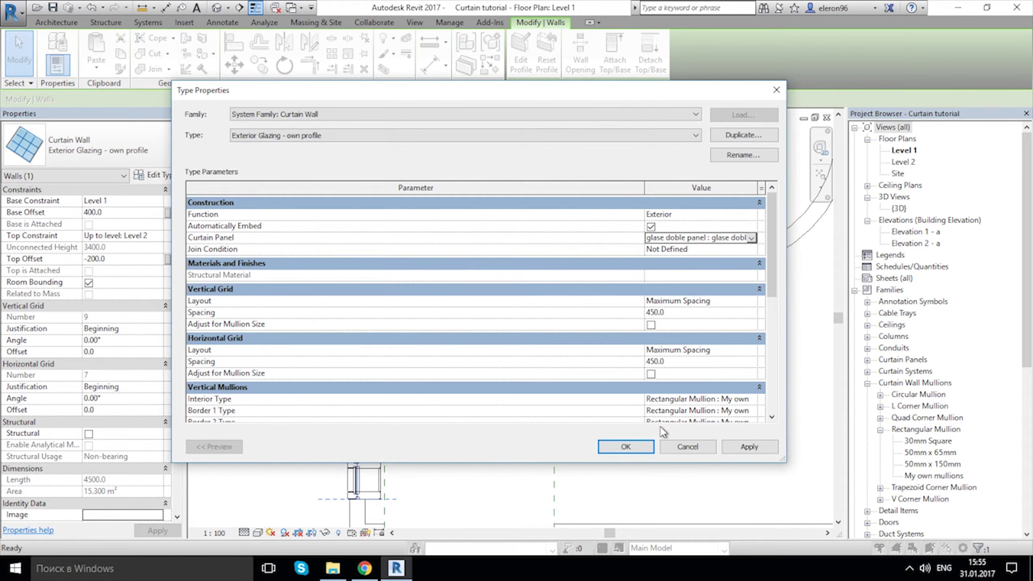
click(626, 446)
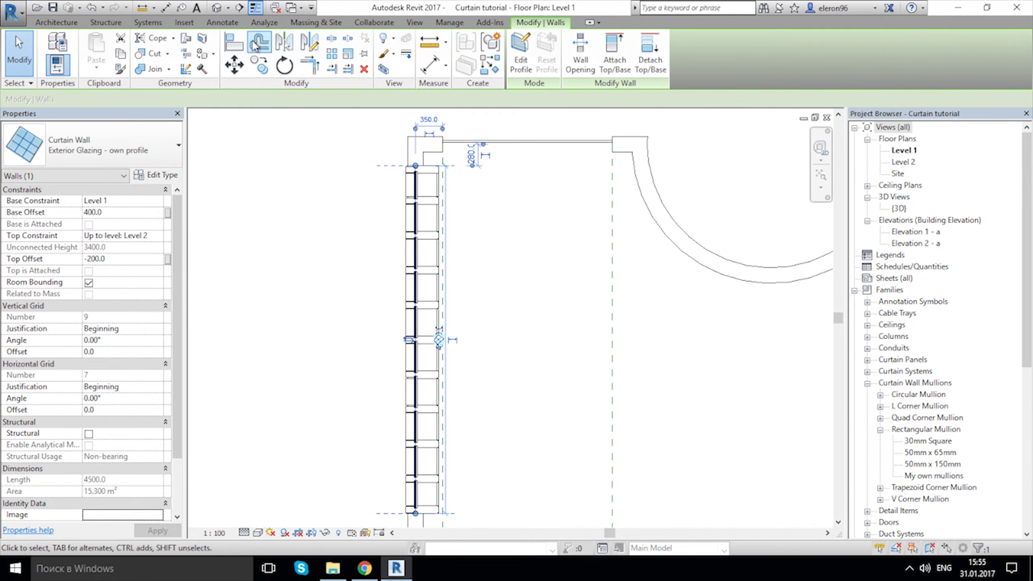
Turn off the thin lines display in the Level 1 plan and deselect the curtain wall.
click(255, 8)
click(506, 305)
middle_drag(526, 388, 511, 353)
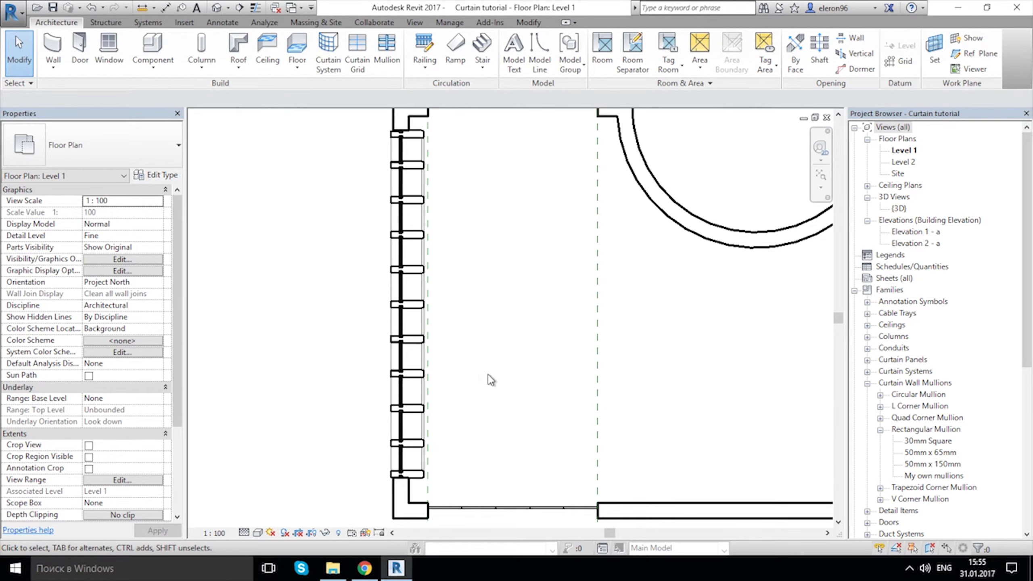
Create a callout around the curtain wall's lowest mullion and the adjoining wall corner in the Level 1 plan, and open its view.
click(414, 22)
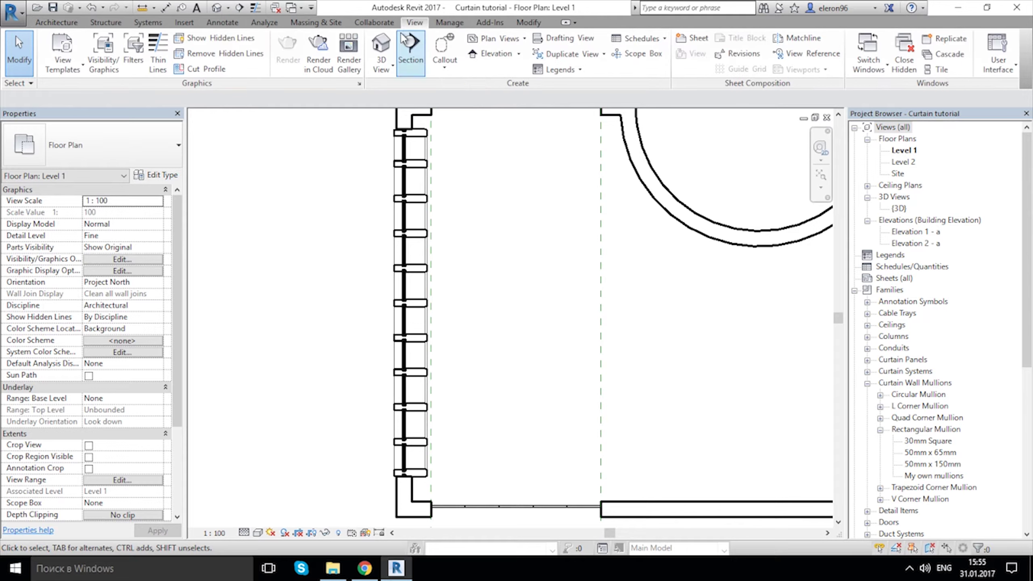
click(450, 52)
middle_drag(450, 374, 422, 292)
click(339, 372)
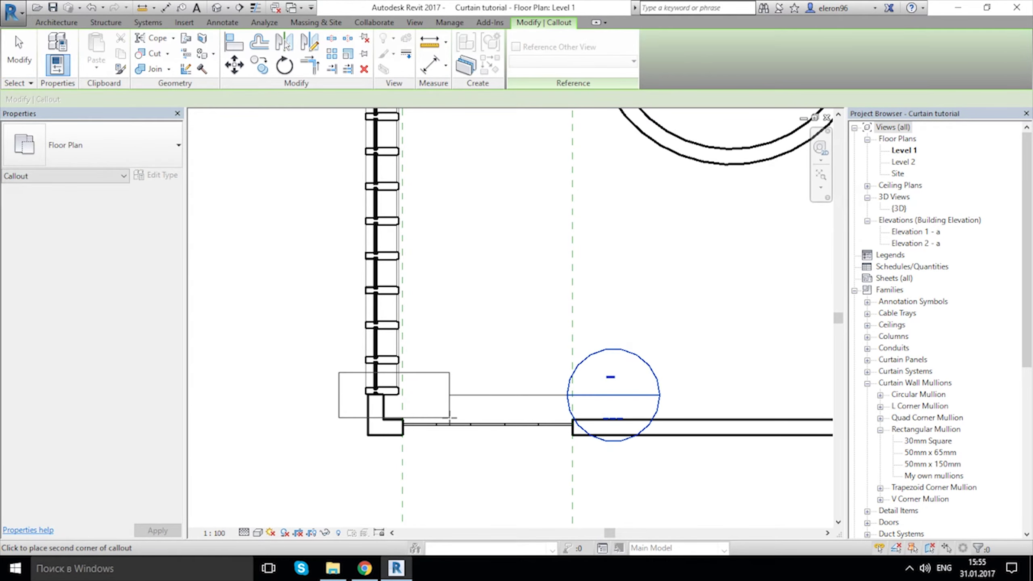
click(450, 415)
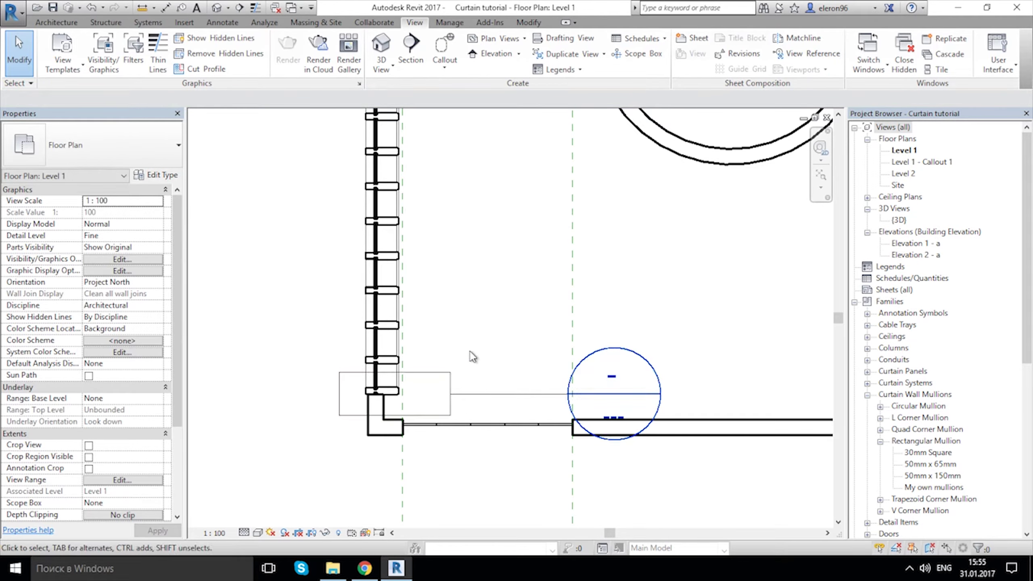
double_click(567, 394)
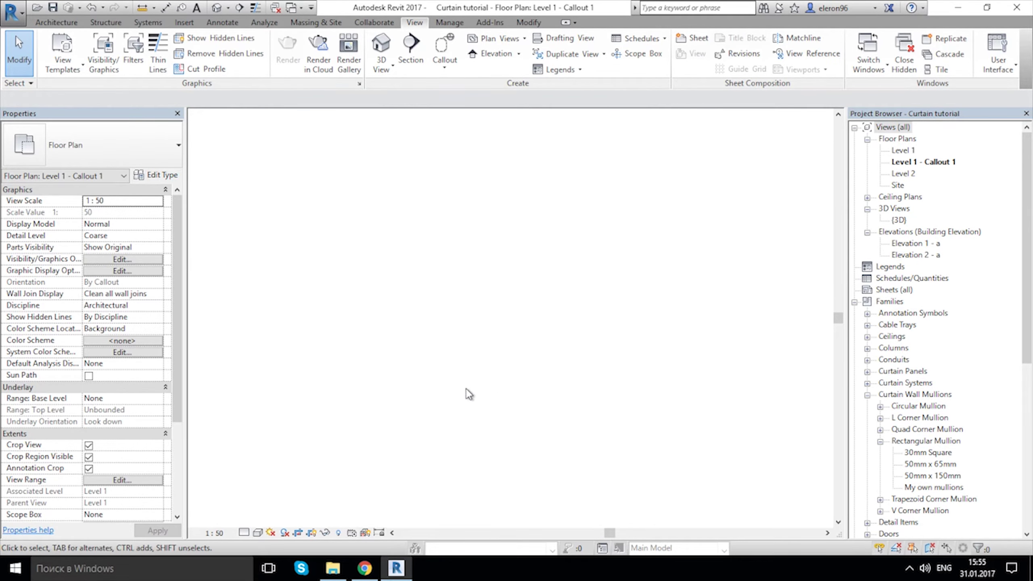
Try the view scales 1:100 and 1:5 for the callout.
click(214, 533)
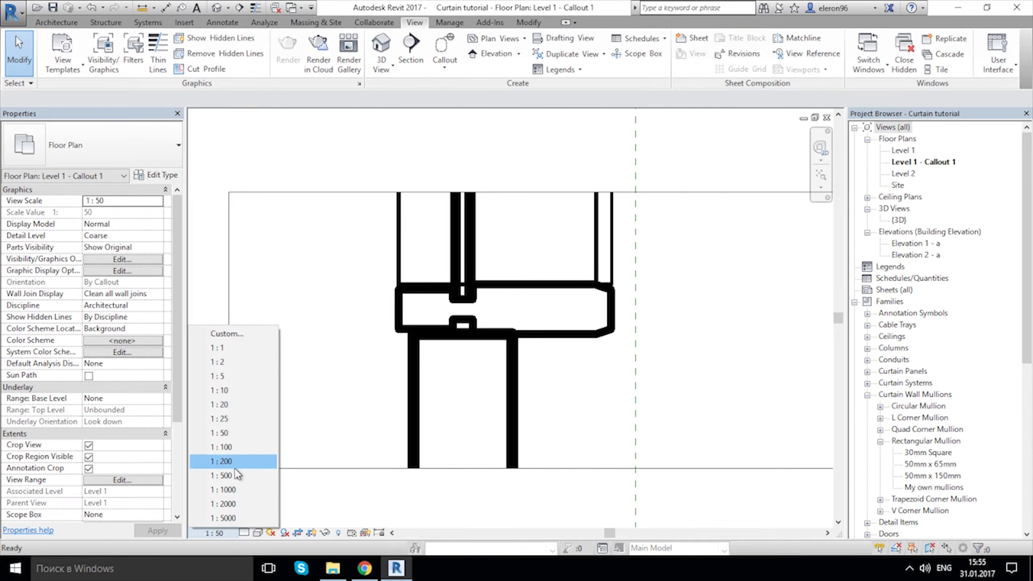
click(242, 447)
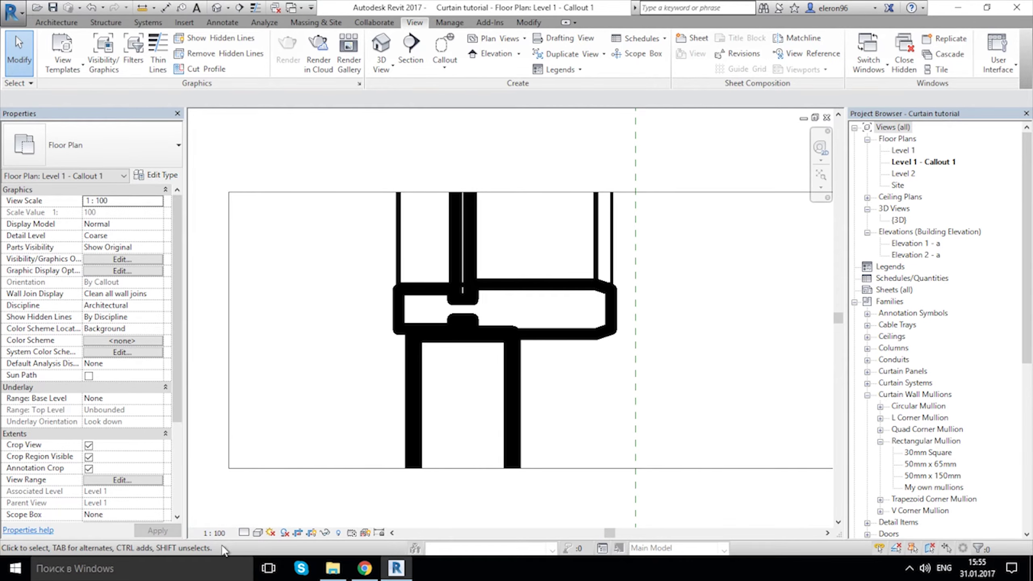
click(214, 533)
click(235, 377)
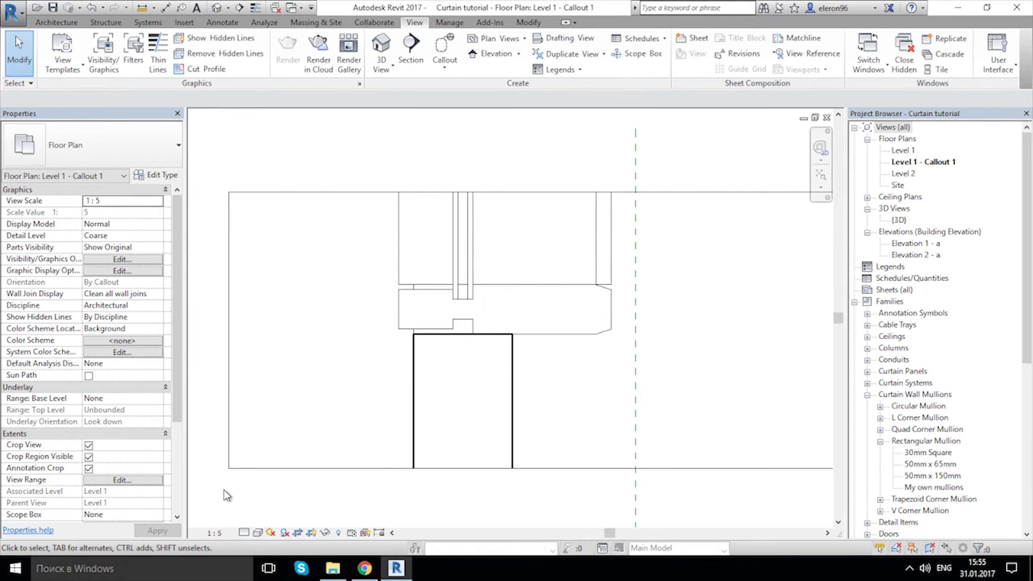
Set the callout's view scale to 1:10 and examine how the double glass panel sits in the mullion groove.
click(221, 533)
click(231, 395)
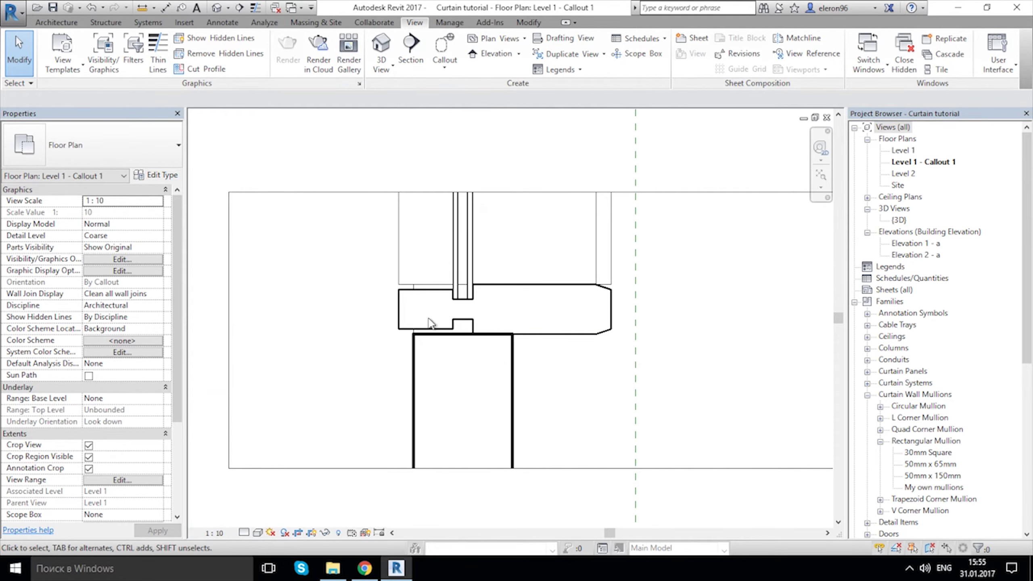
scroll(430, 323, up, 4)
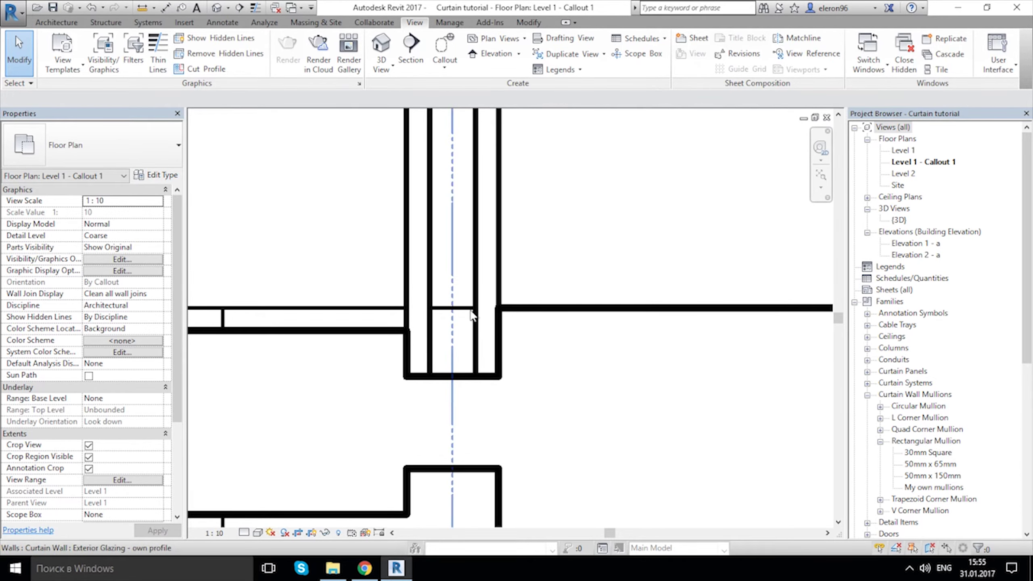
scroll(570, 405, down, 4)
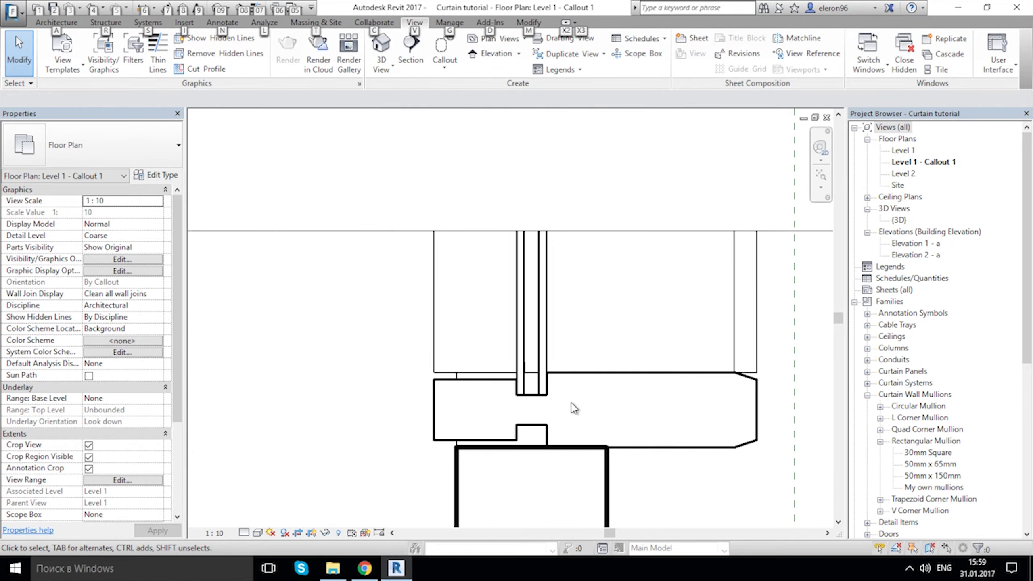
middle_drag(571, 402, 487, 390)
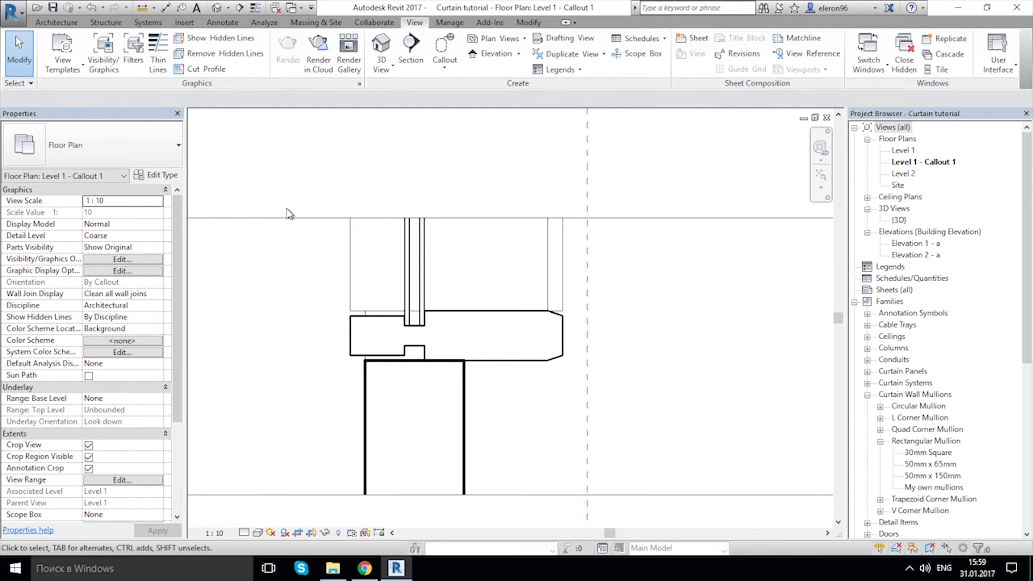
Create a new family from the Metric Detail Item template.
click(11, 12)
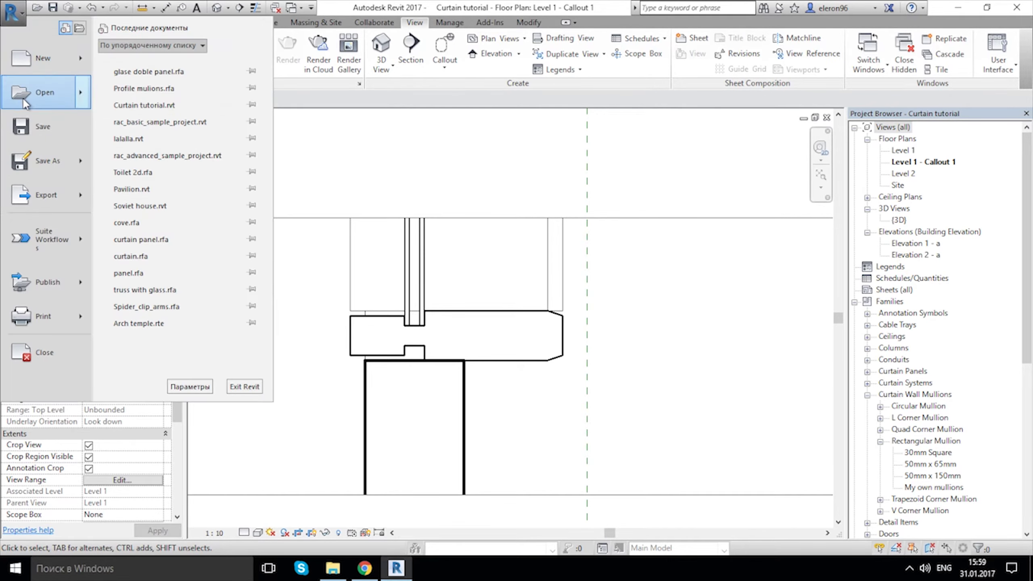
mouse_move(90, 61)
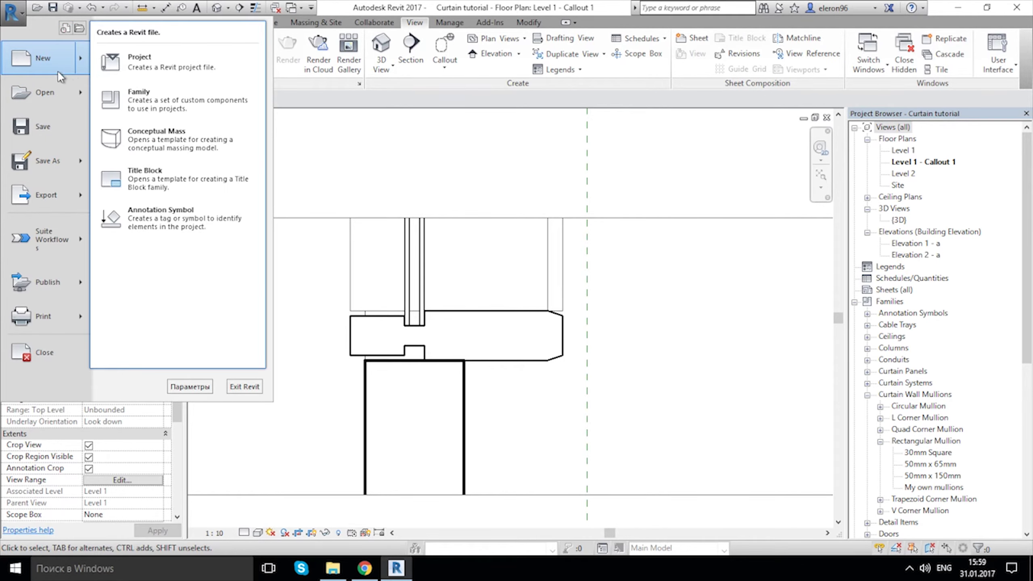
click(150, 95)
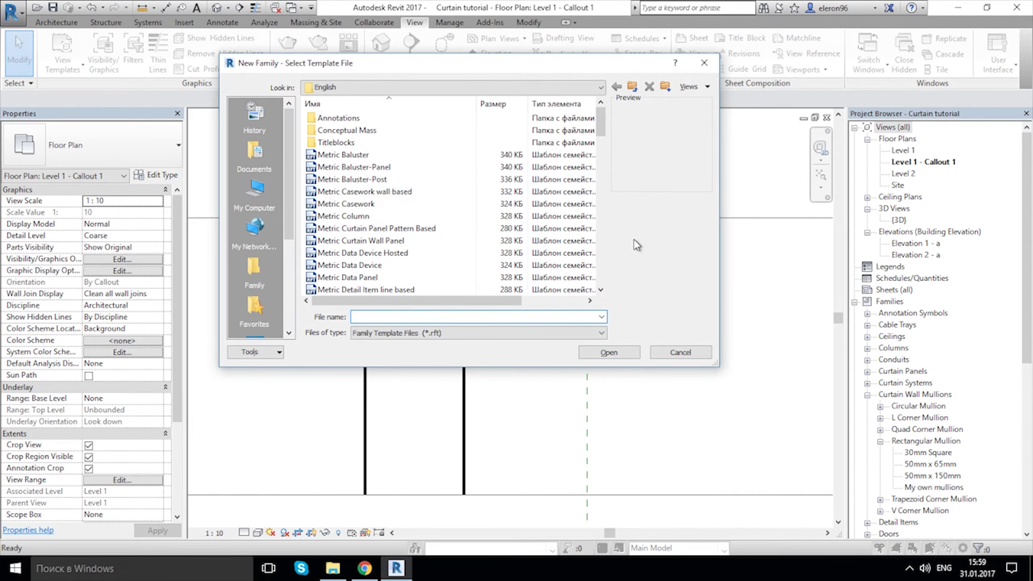
drag(601, 130, 605, 159)
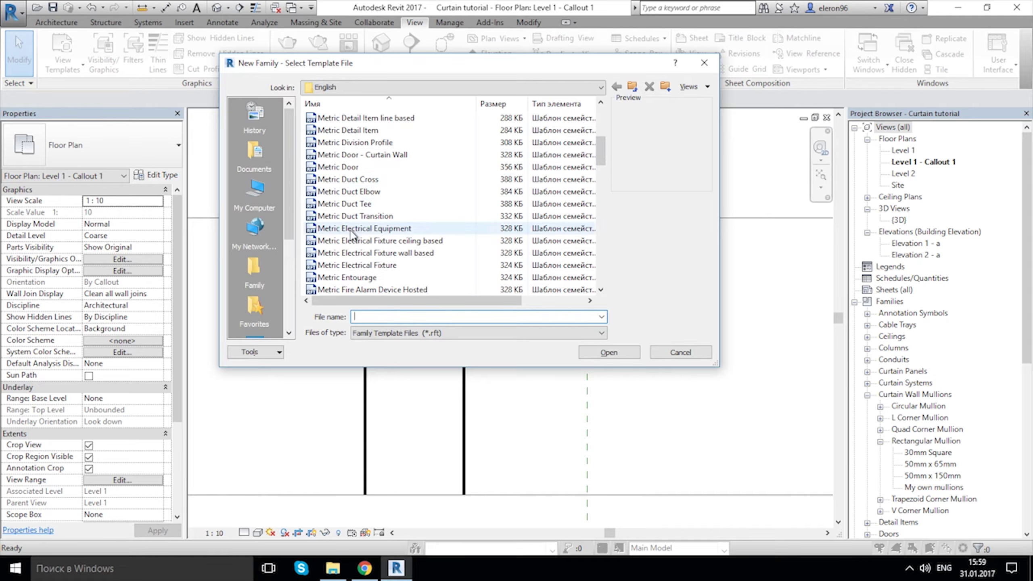
scroll(366, 203, down, 17)
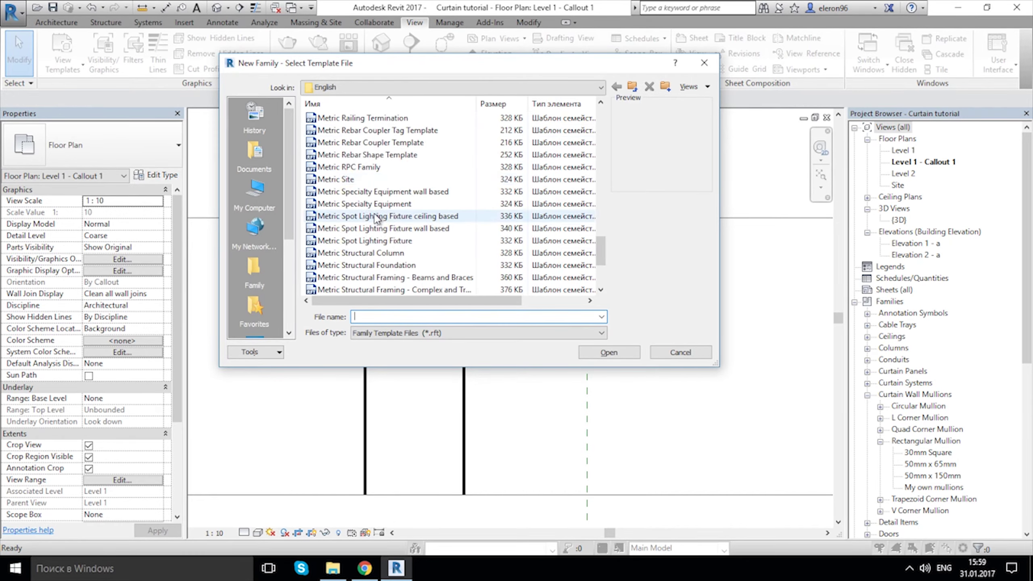
scroll(380, 246, up, 20)
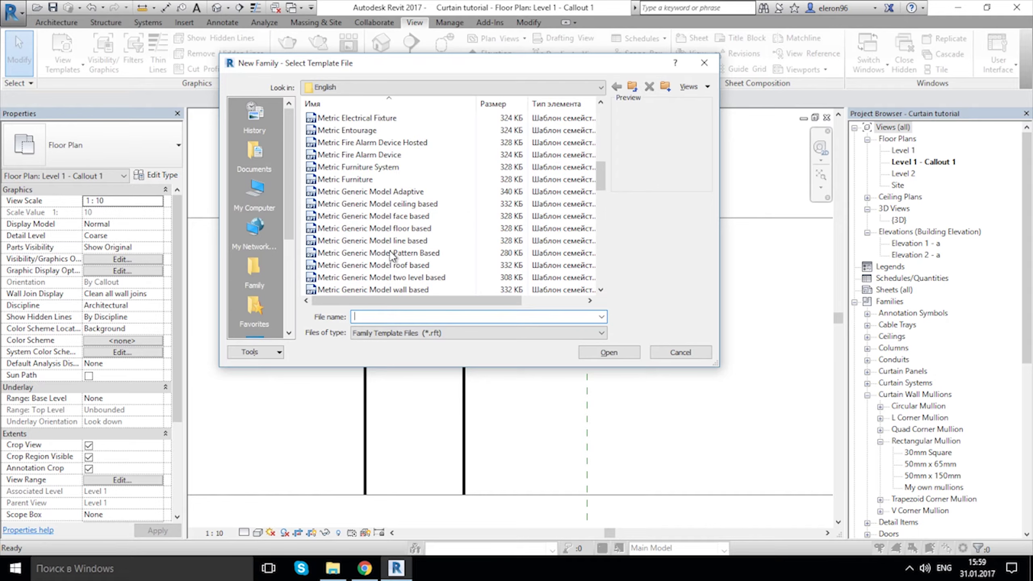
scroll(392, 255, up, 2)
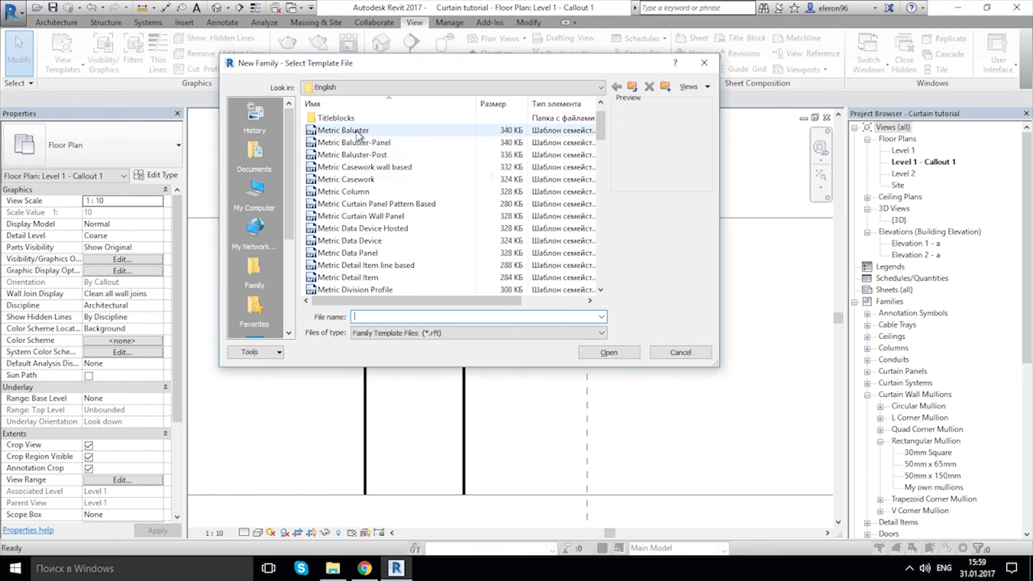
click(348, 277)
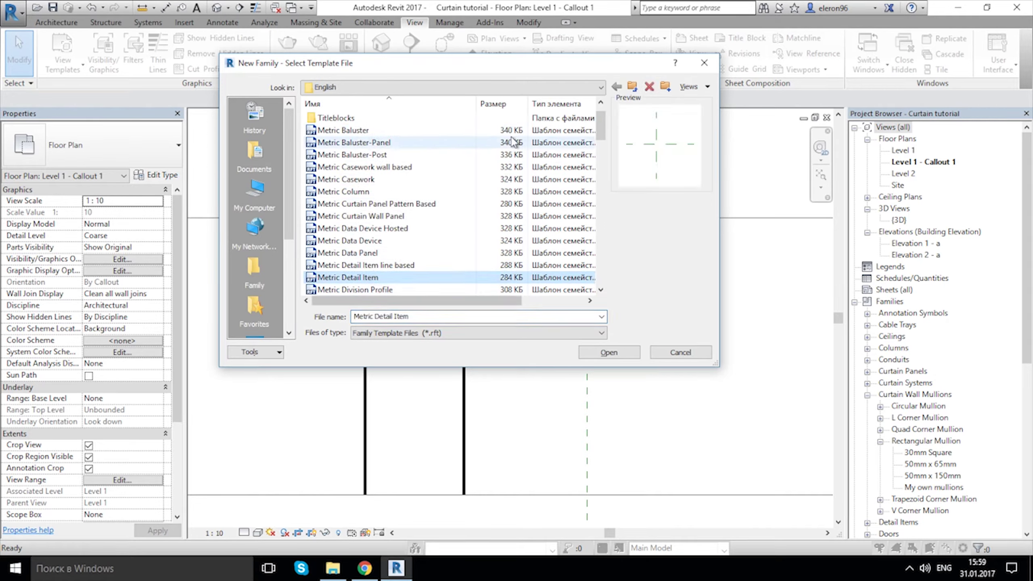
click(596, 355)
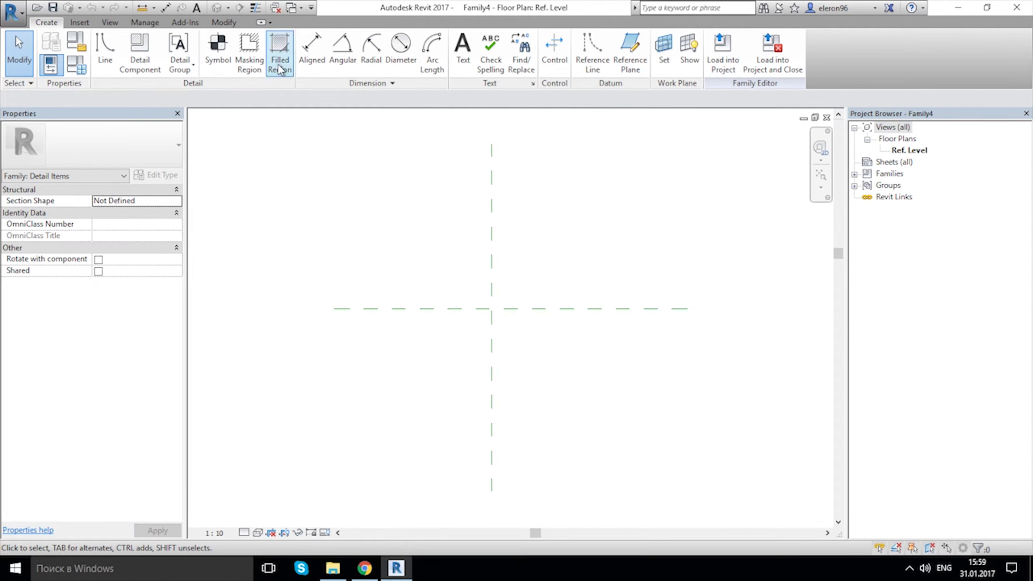
Copy the complete mullion outline from the Profile mulions family and return to the new detail item family.
click(278, 11)
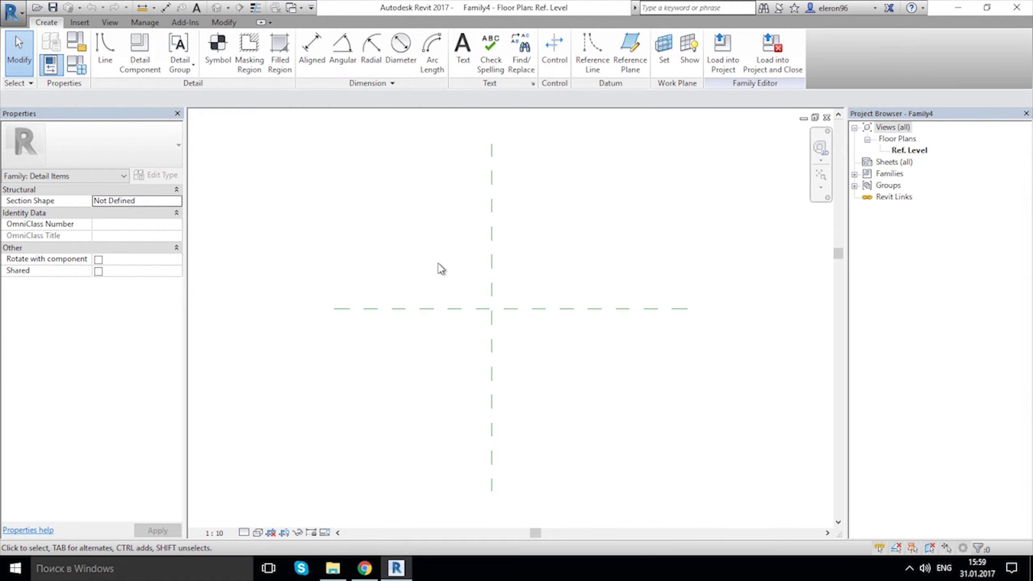
click(298, 10)
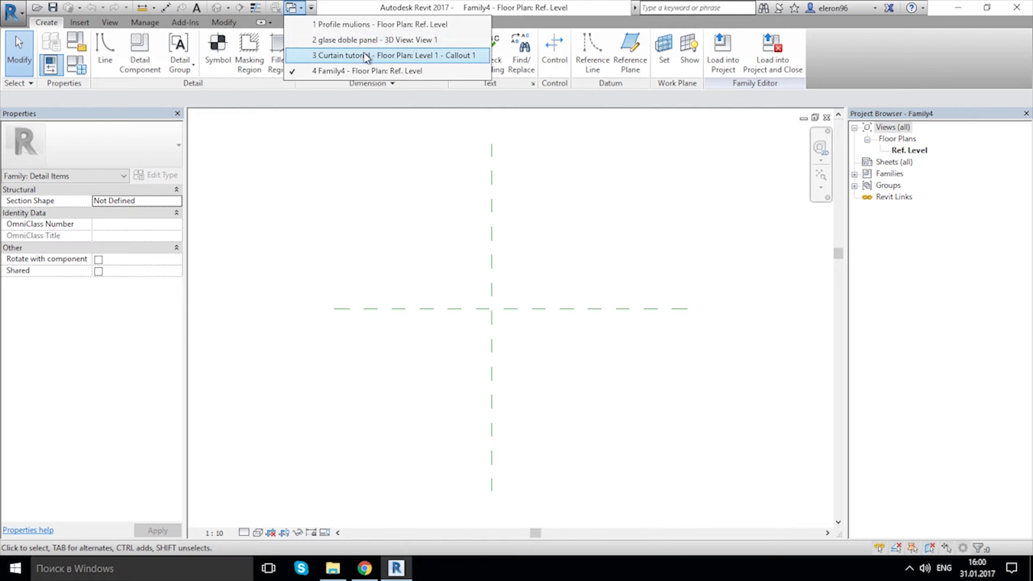
click(404, 25)
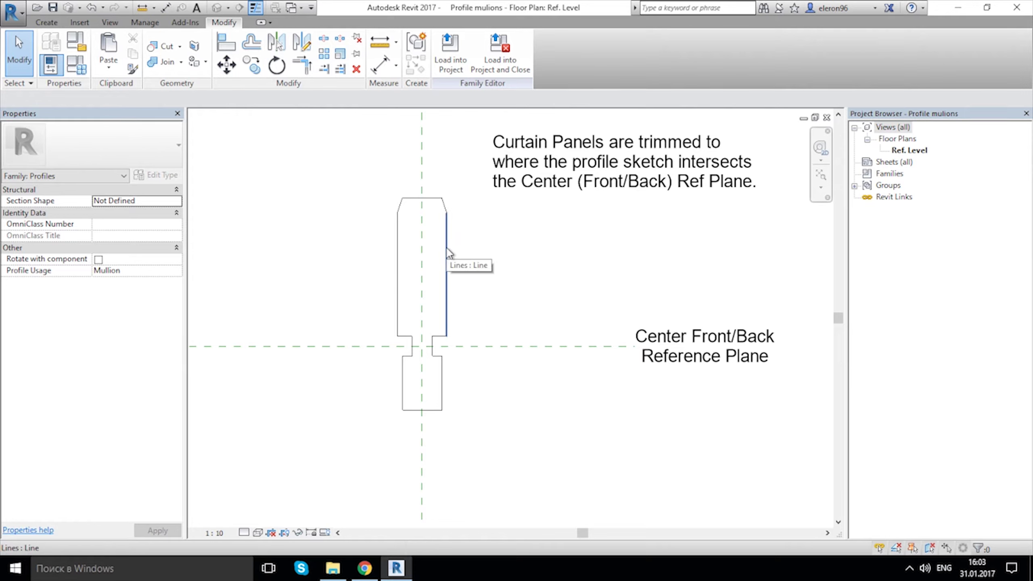
key(Tab)
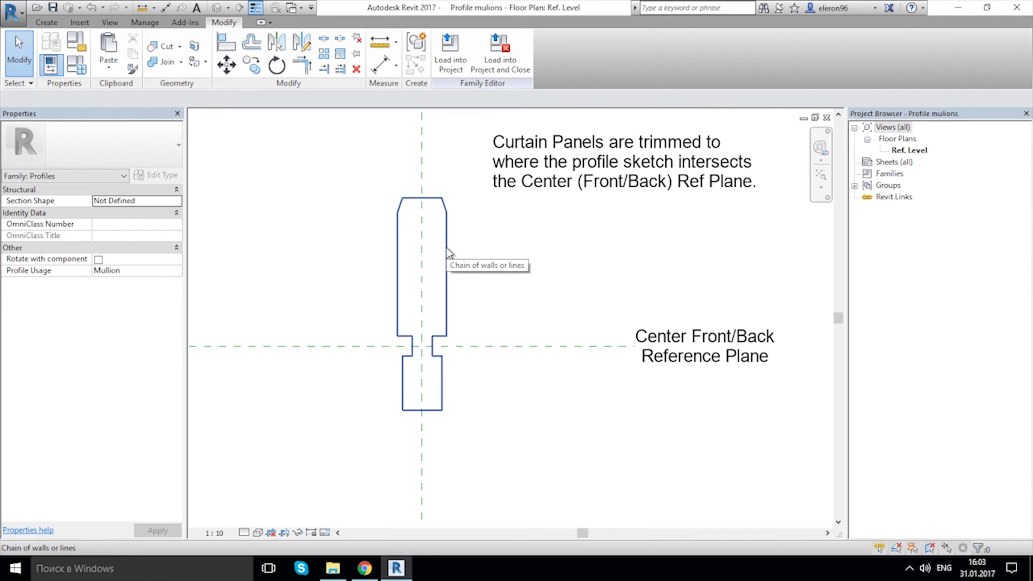
click(446, 247)
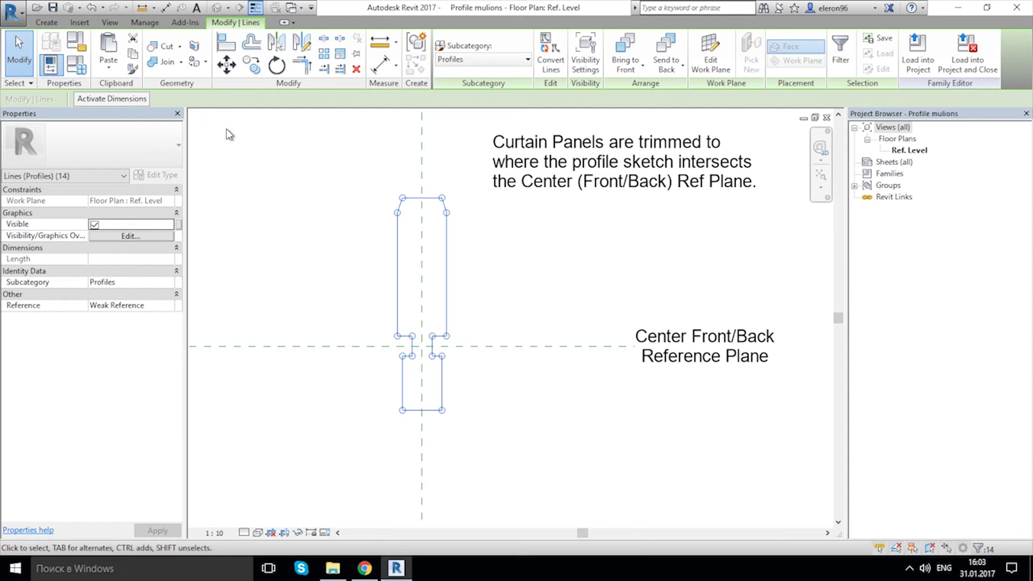
click(294, 7)
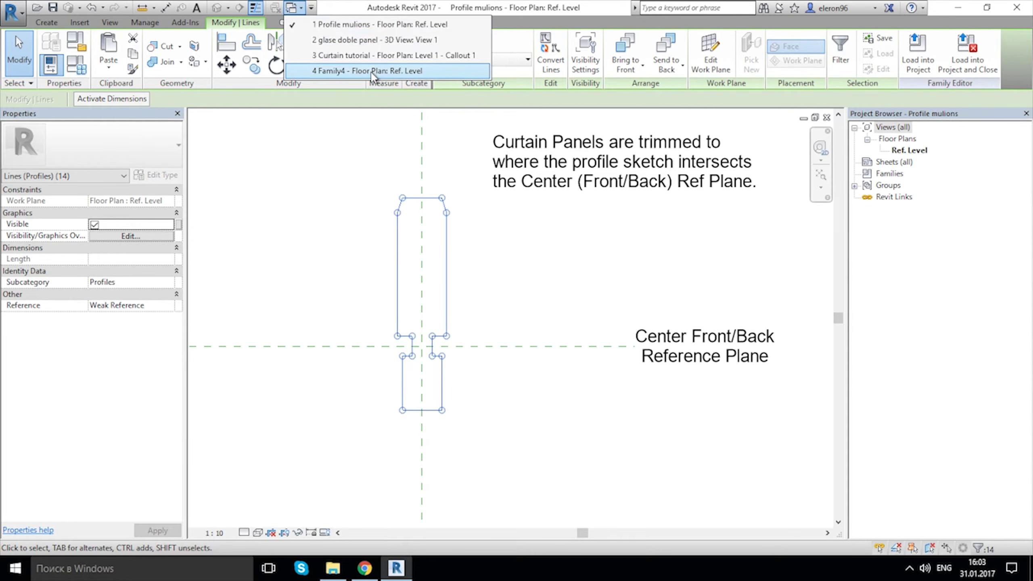
click(321, 71)
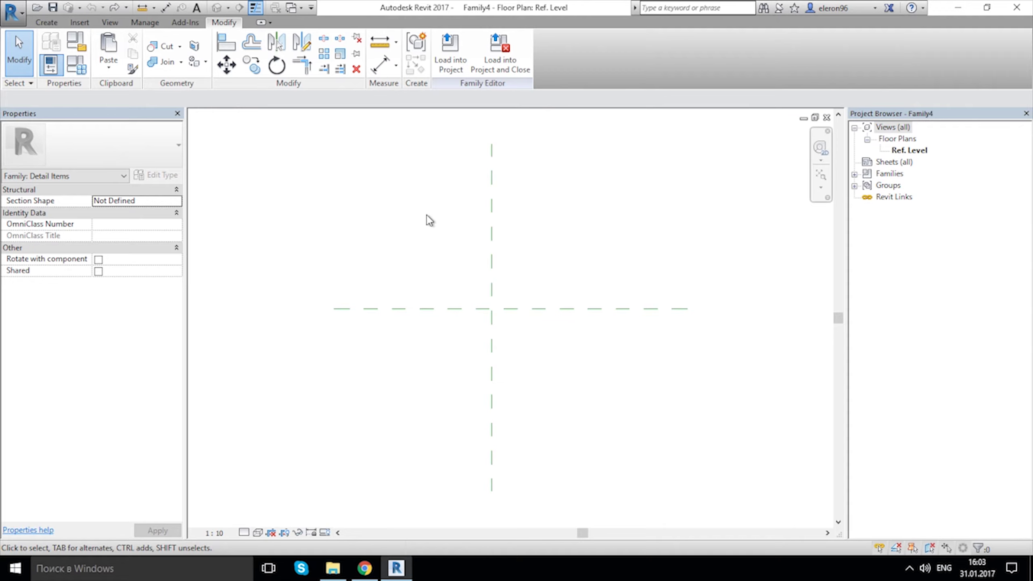
Paste the copied mullion outline into the Ref. Level view, aligned to the reference planes as in the profile family.
key(ctrl+v)
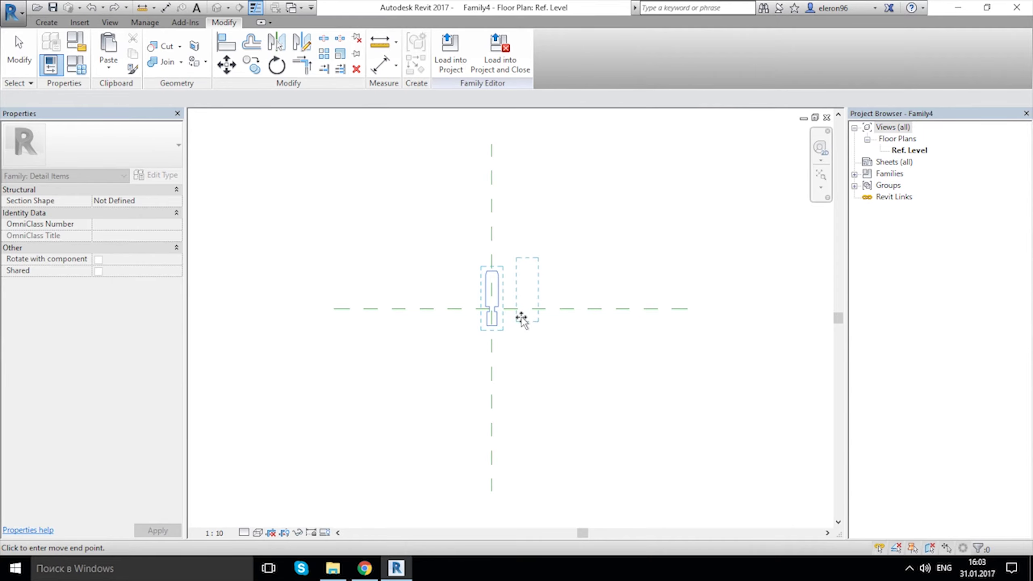
key(Escape)
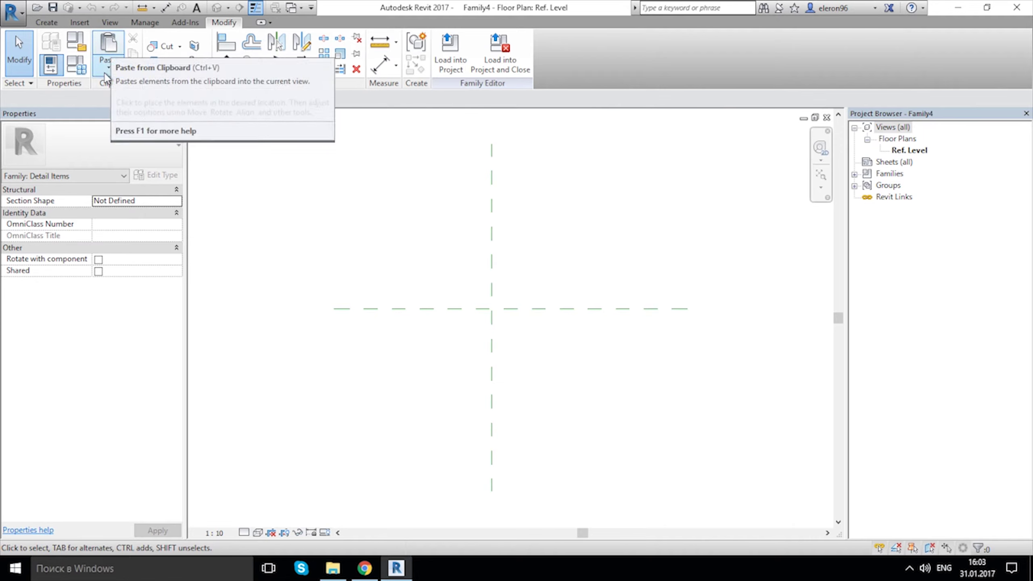
click(106, 70)
click(174, 176)
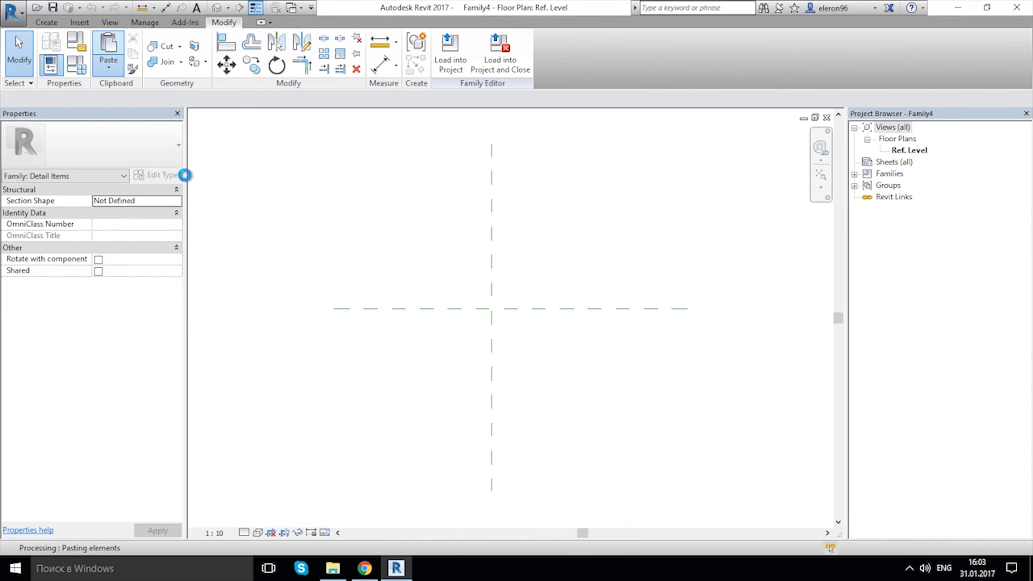
click(548, 336)
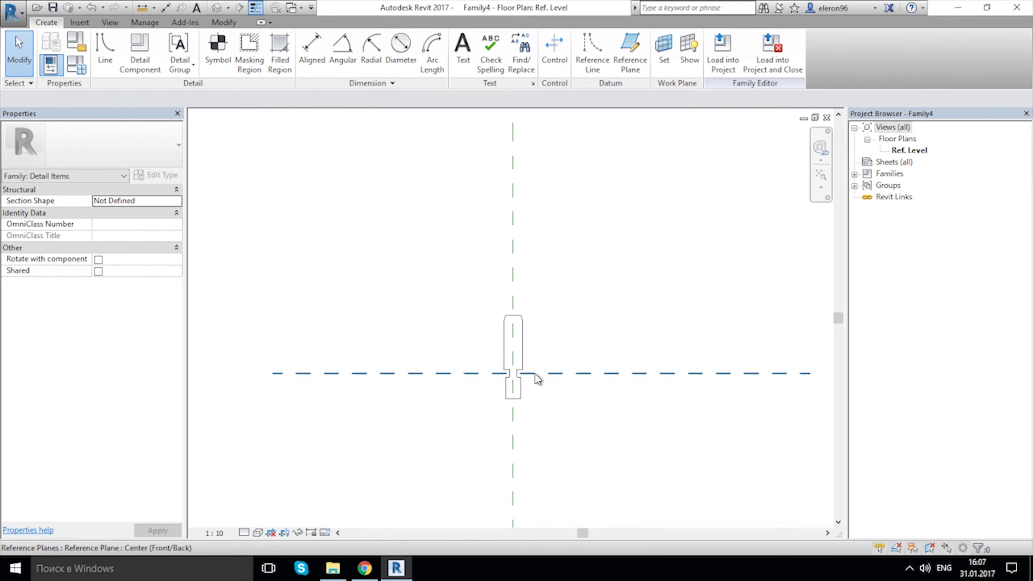
scroll(537, 378, up, 4)
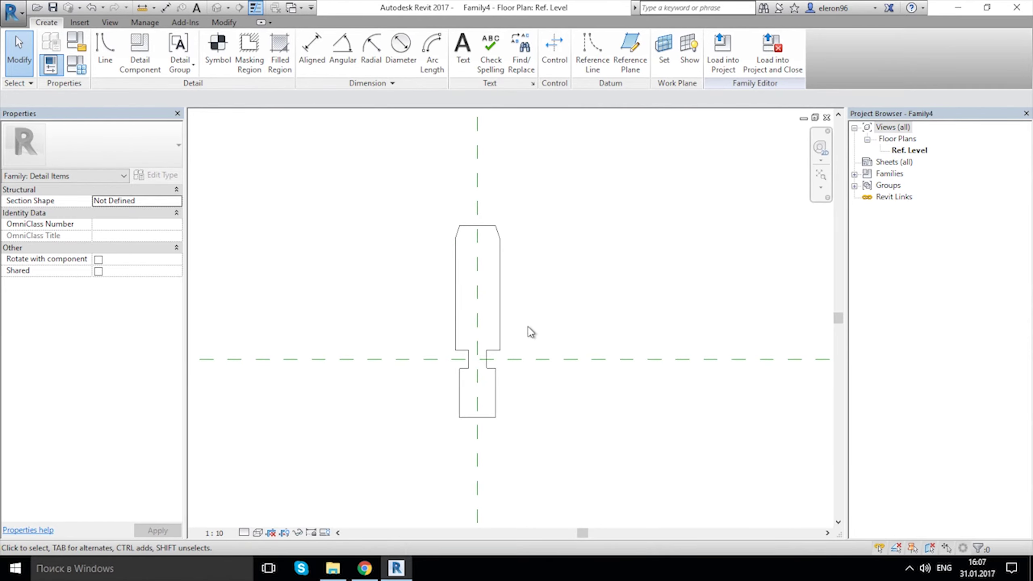
scroll(524, 321, up, 3)
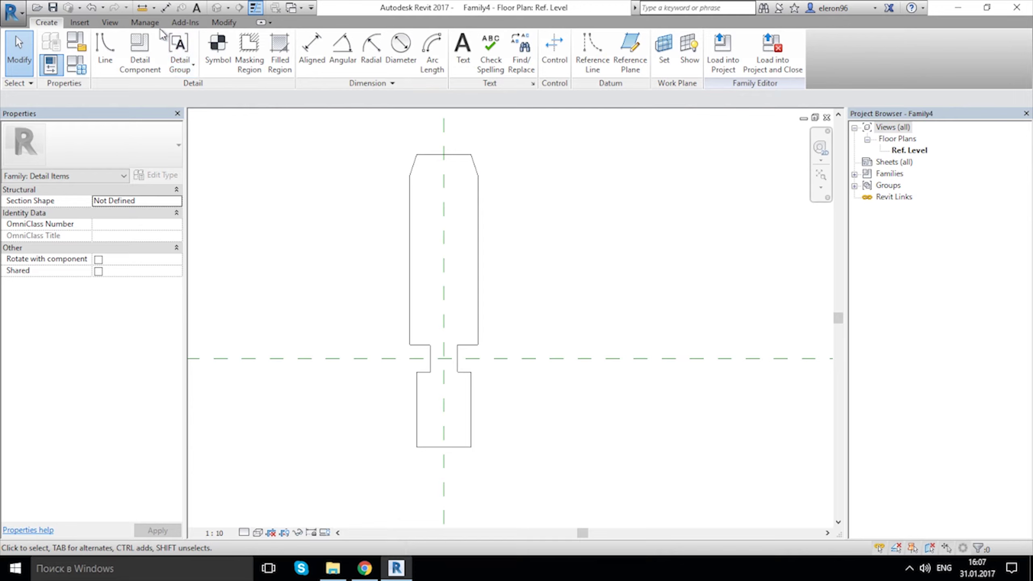
click(145, 23)
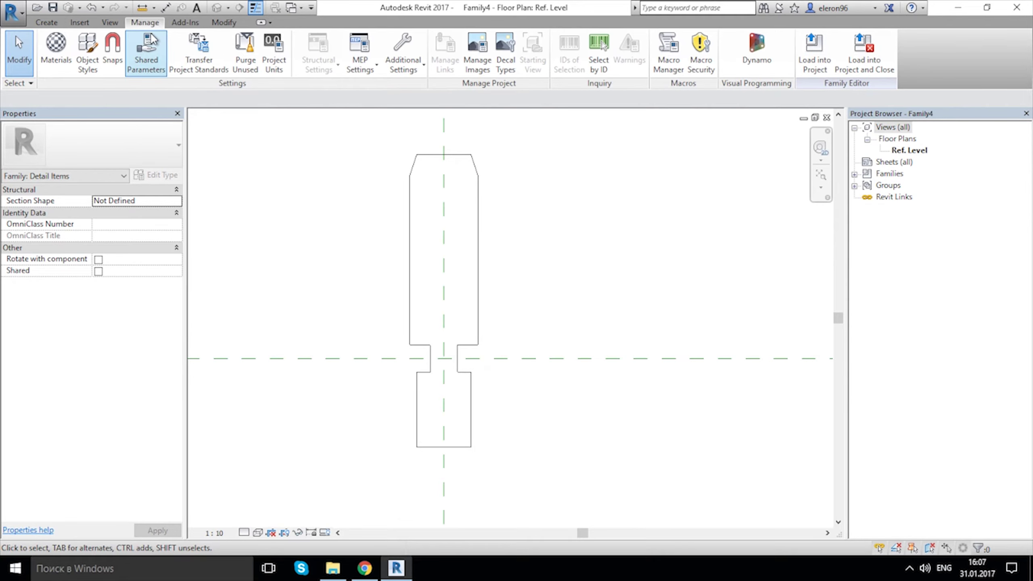
click(223, 23)
click(80, 23)
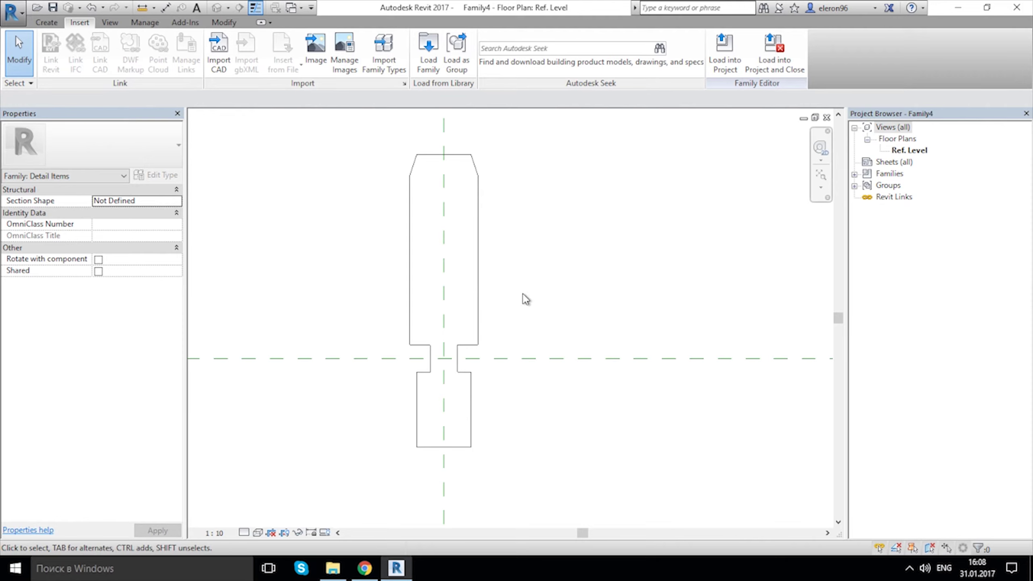
middle_drag(523, 299, 524, 302)
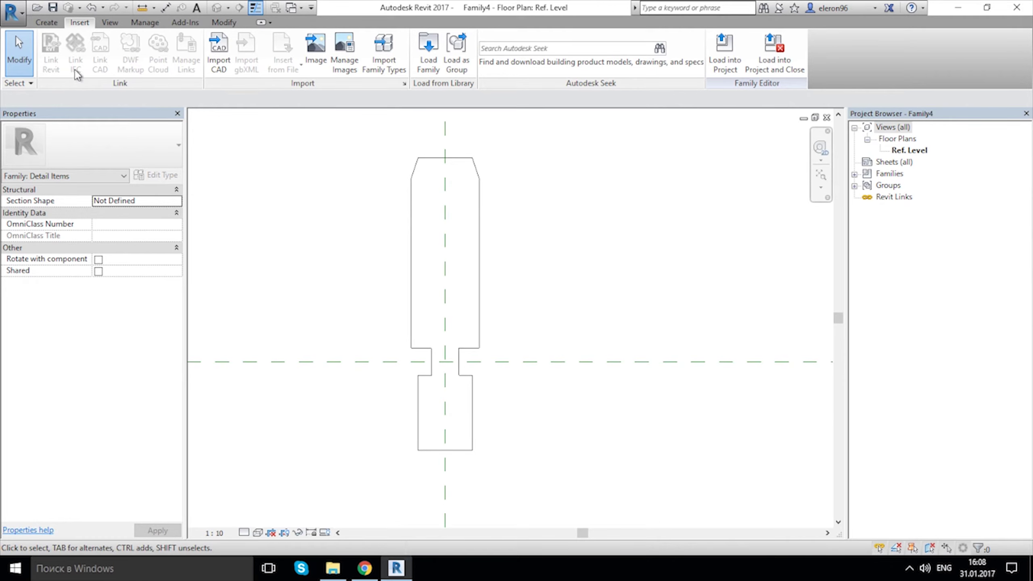
click(47, 22)
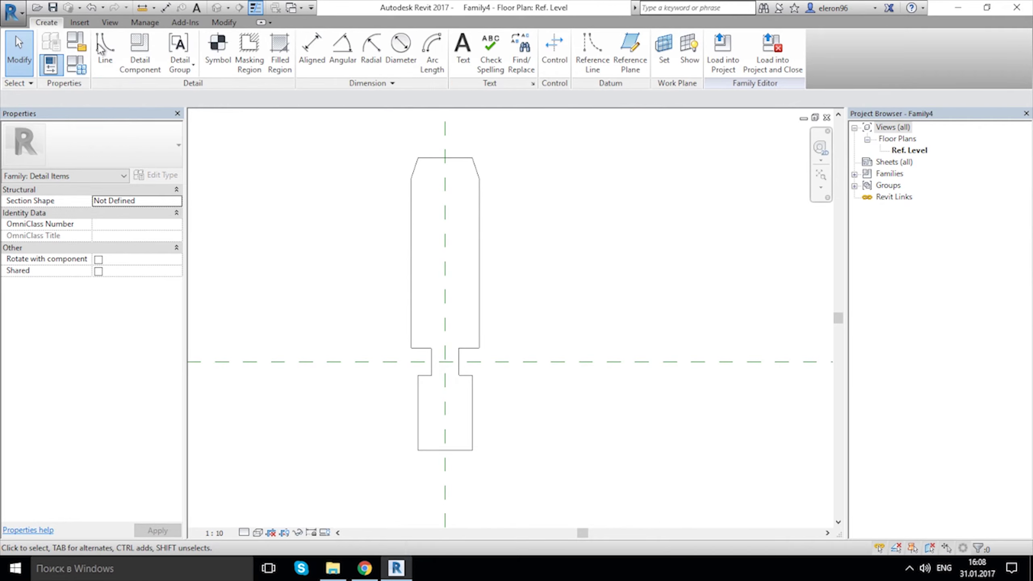
click(102, 48)
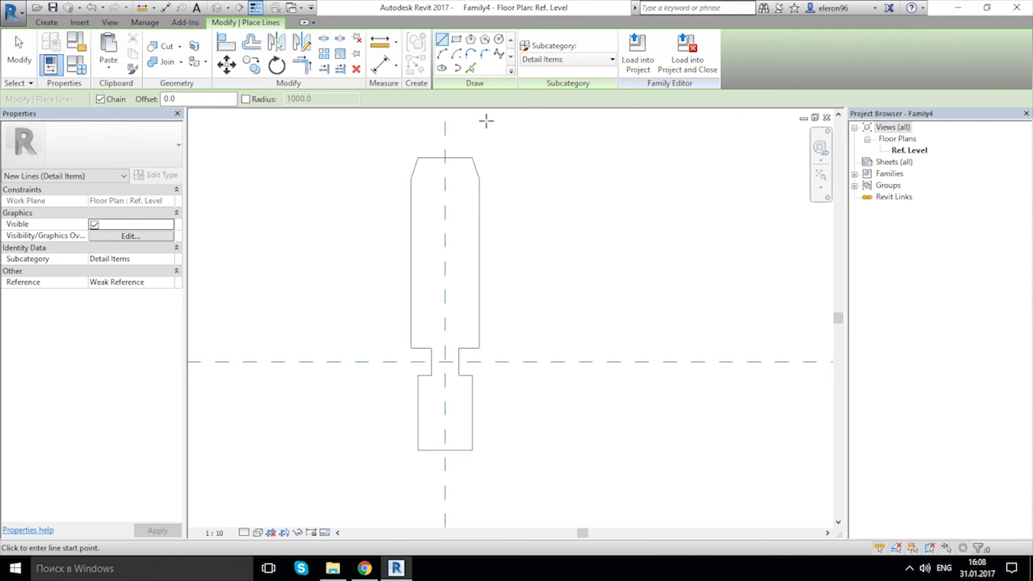
Offset a copy of the whole mullion outline 5.0 inward to form the profile's wall thickness.
click(251, 42)
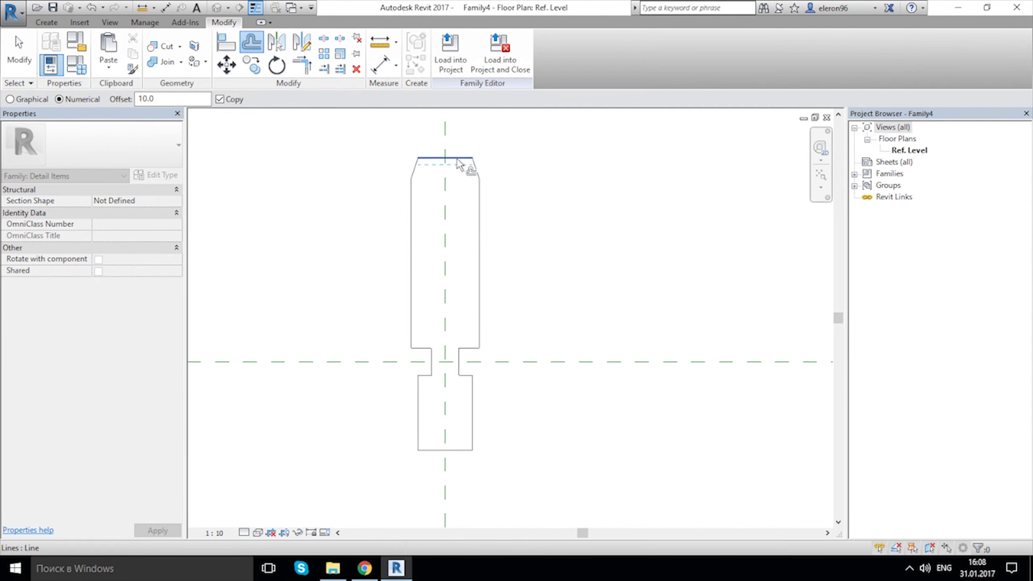
key(Tab)
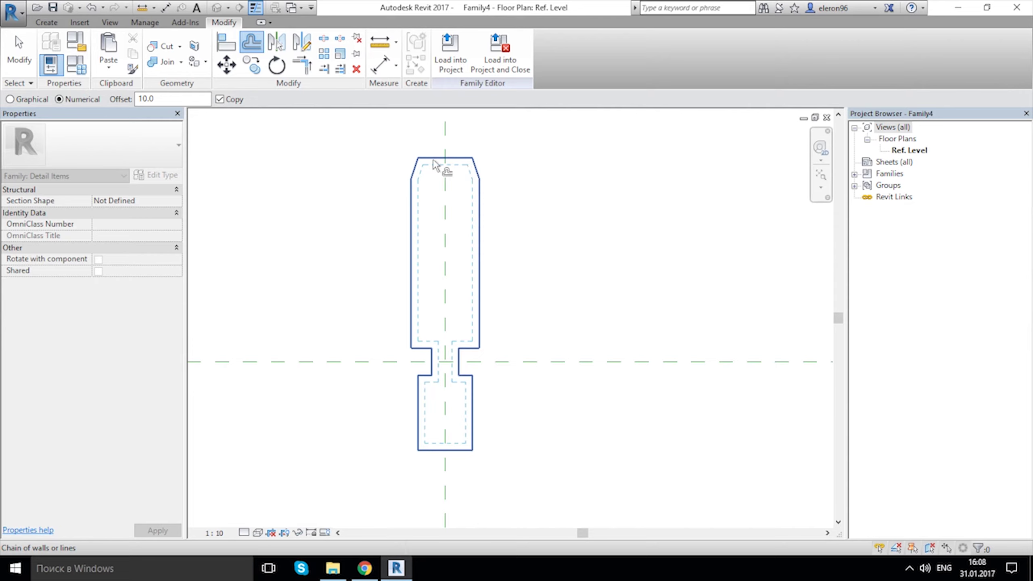
text(5.0)
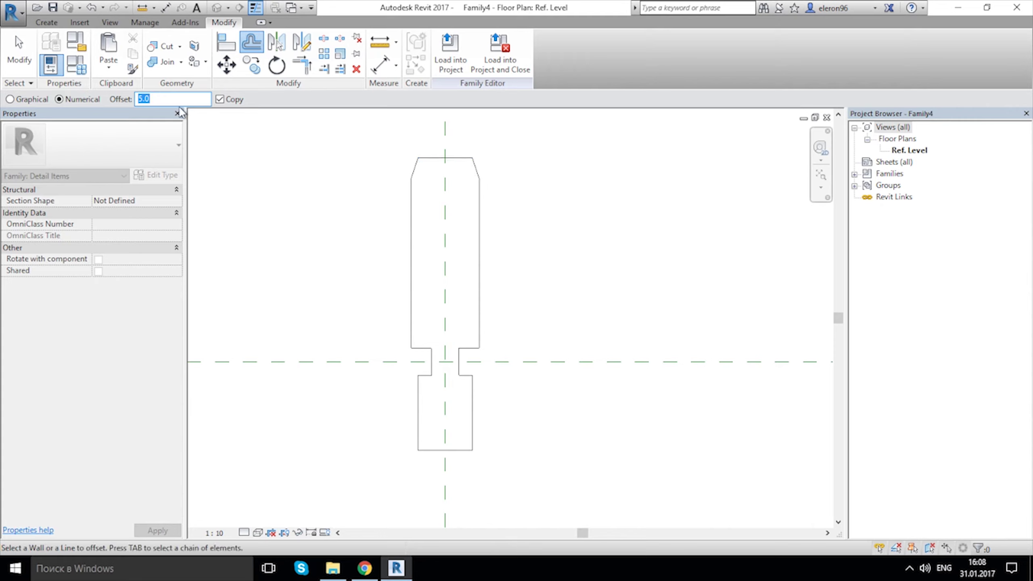
click(158, 99)
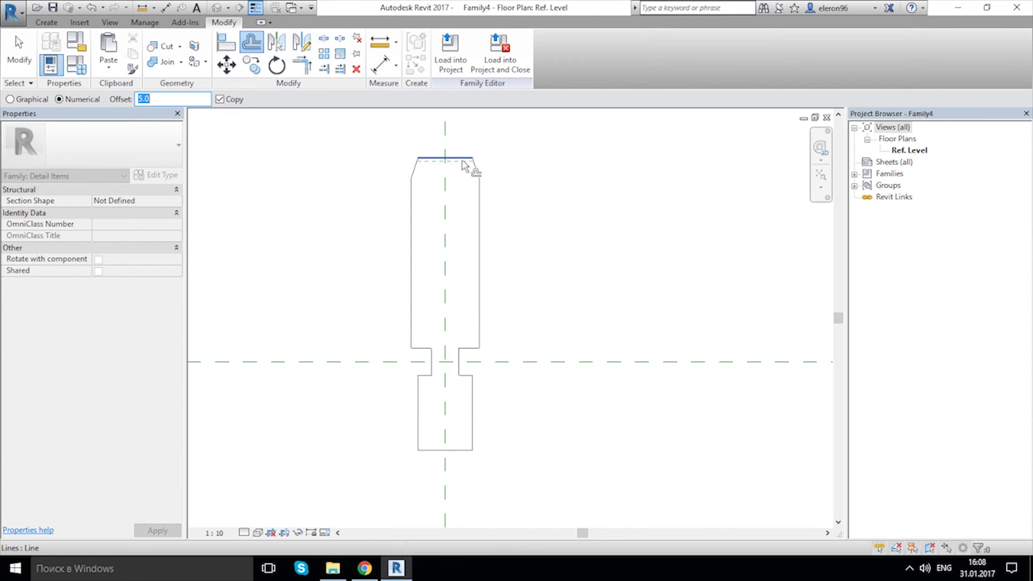
key(Tab)
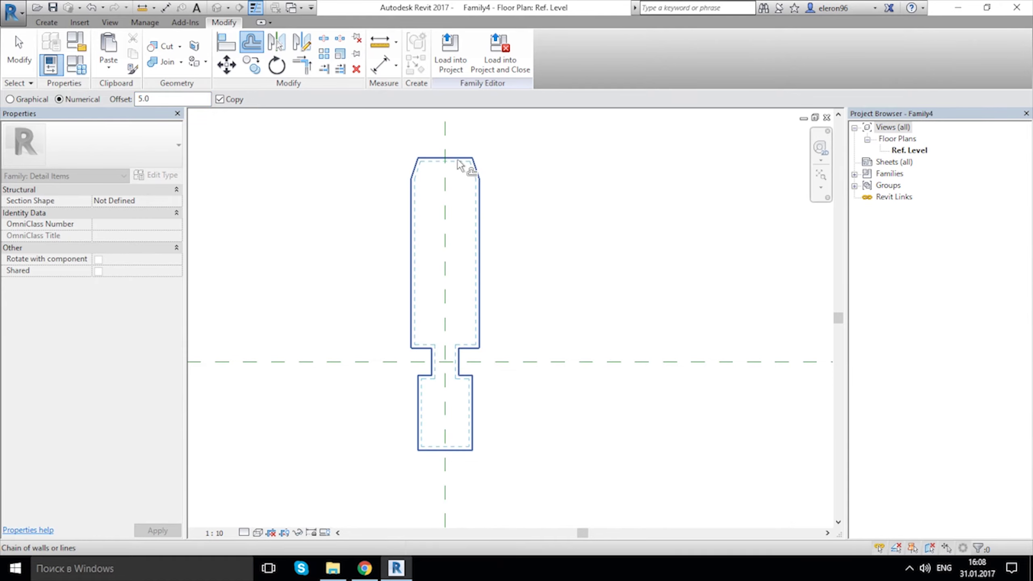
click(460, 165)
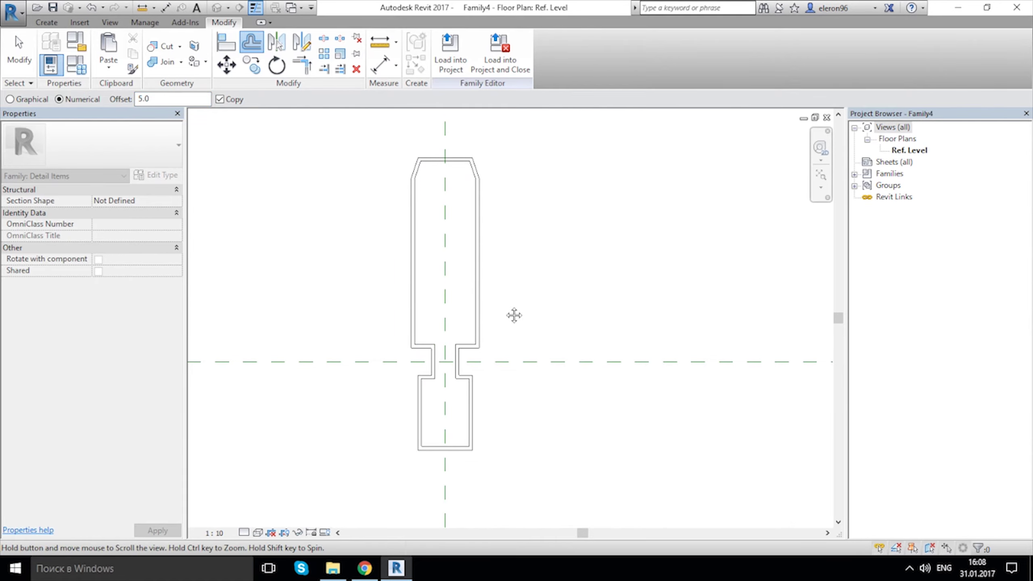
scroll(431, 376, up, 3)
scroll(504, 355, up, 1)
middle_drag(454, 365, 277, 220)
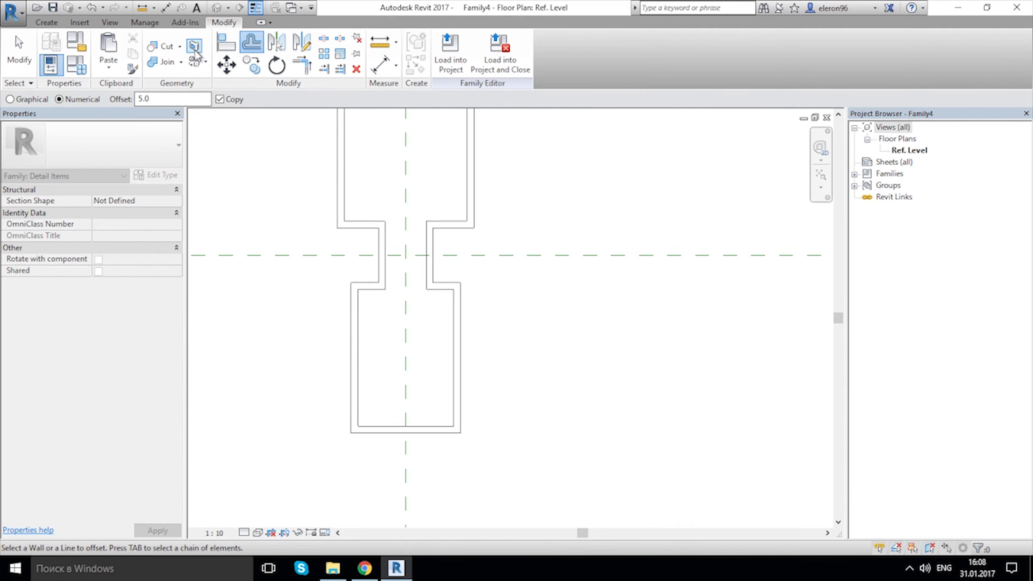
click(47, 22)
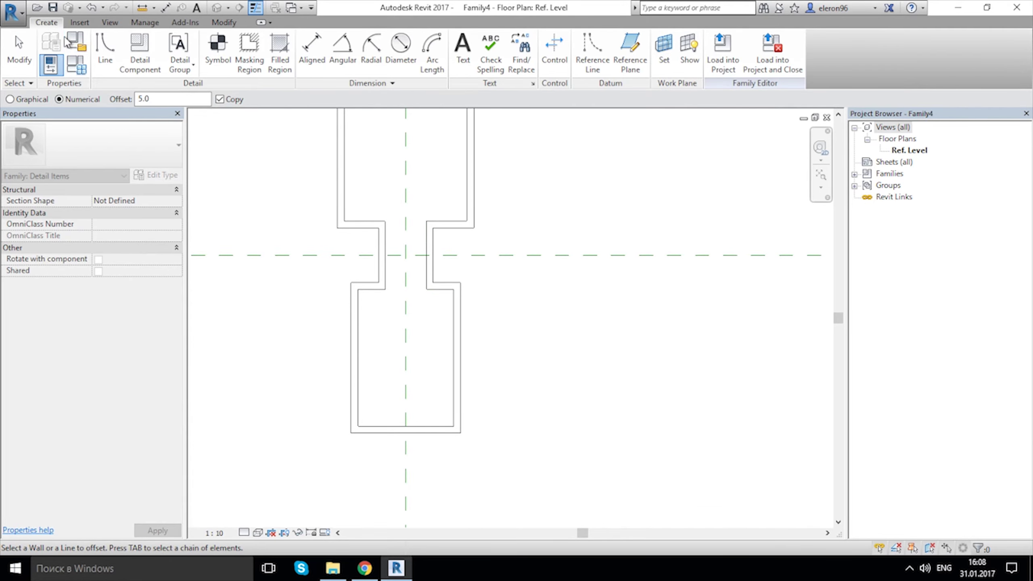
Draw chained lines in the lower chamber from its inner lower-left corner up to the neck, across the neck, and down to the inner lower-right corner.
click(105, 52)
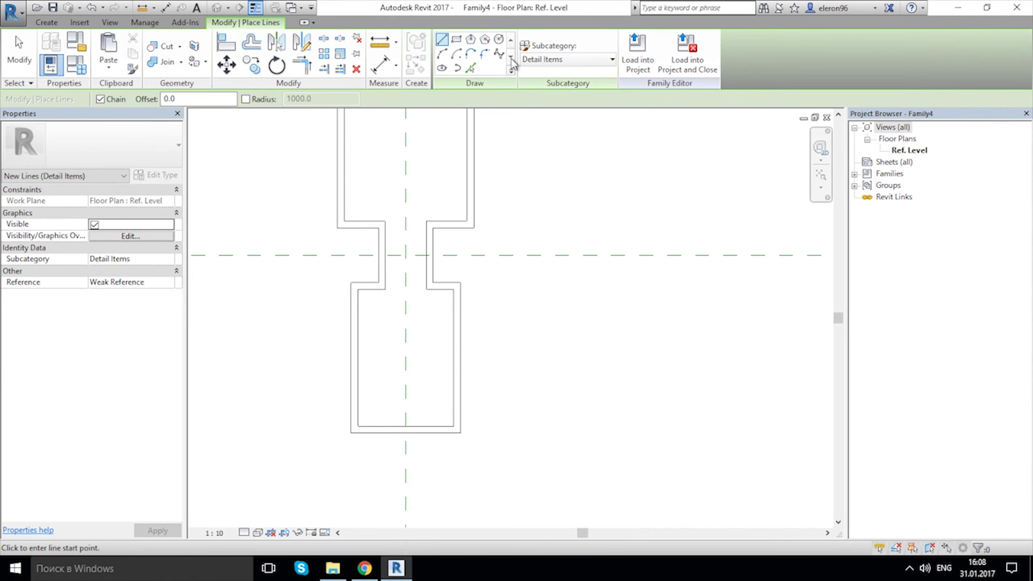
click(358, 426)
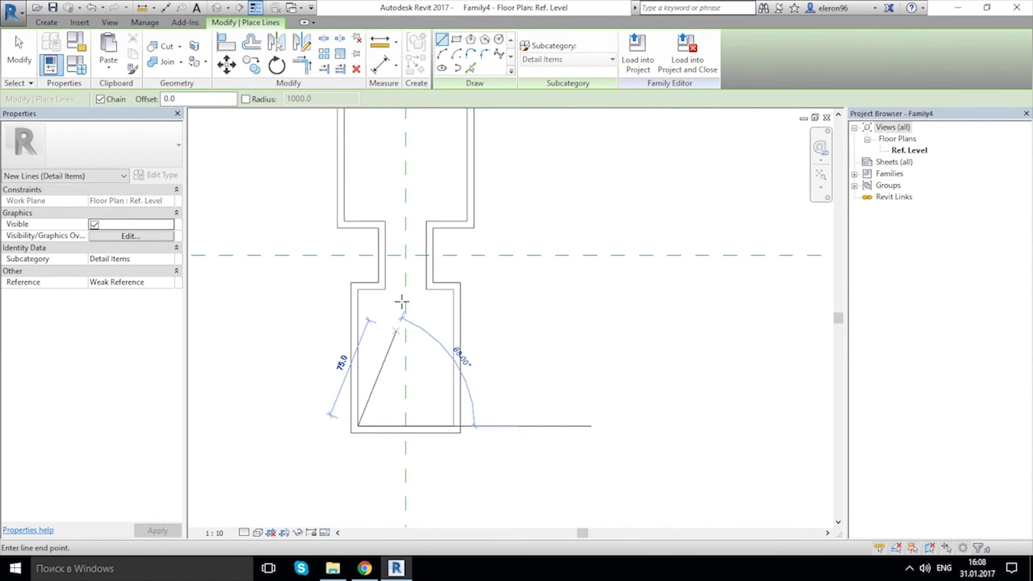
click(384, 289)
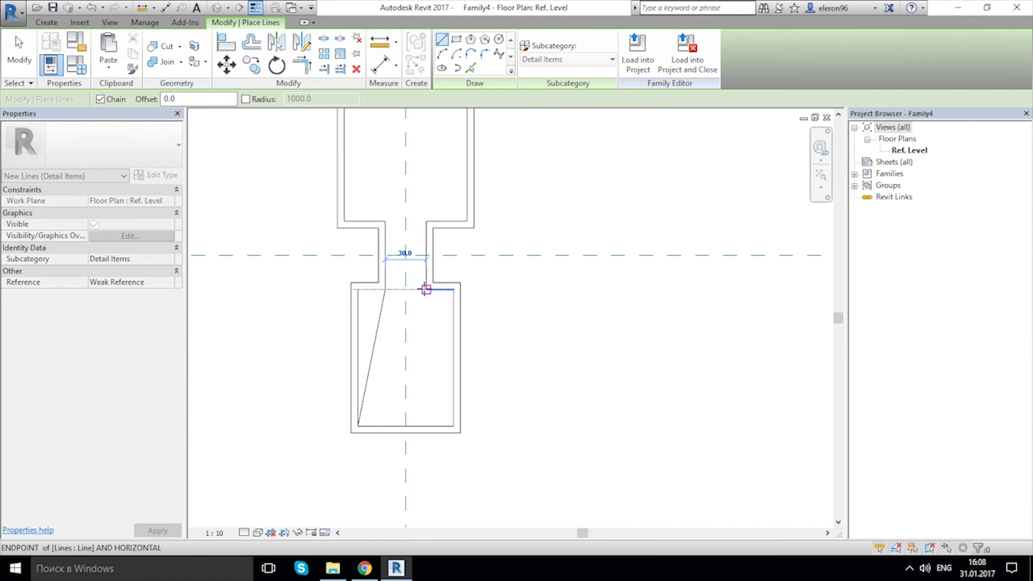
click(426, 289)
click(453, 426)
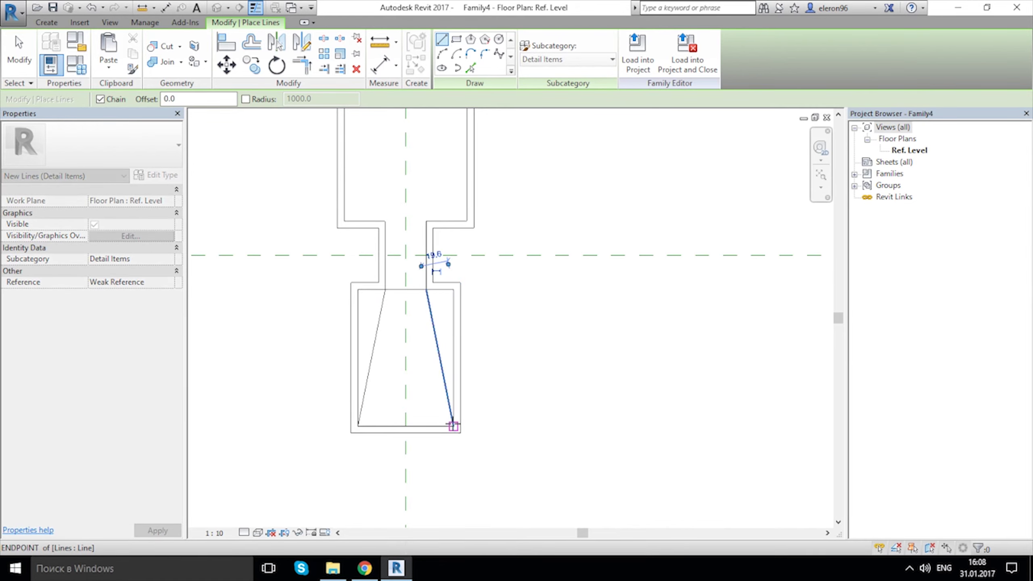
key(Escape)
Draw an L-shaped line in the upper-left chamfered corner, running about 25 horizontally from the inner wall and up to the inner top edge.
scroll(485, 336, down, 3)
middle_drag(493, 215, 493, 335)
scroll(473, 273, up, 3)
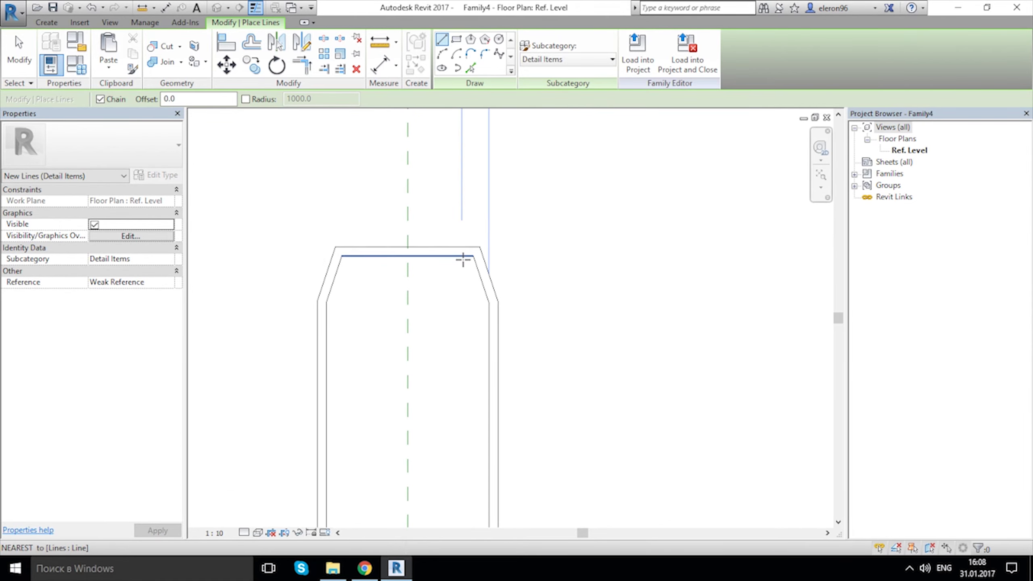
click(326, 302)
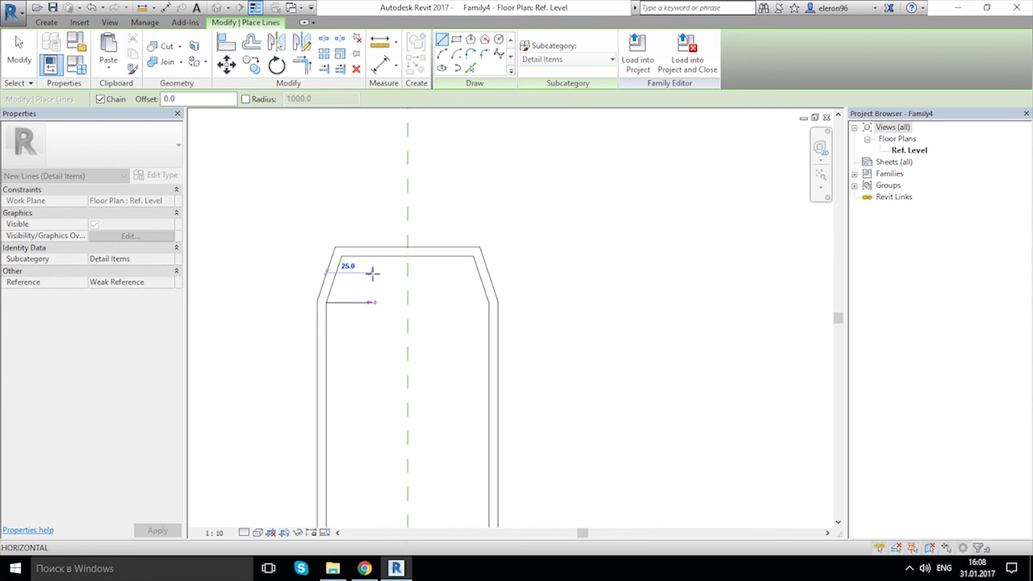
click(371, 303)
click(371, 256)
key(Escape)
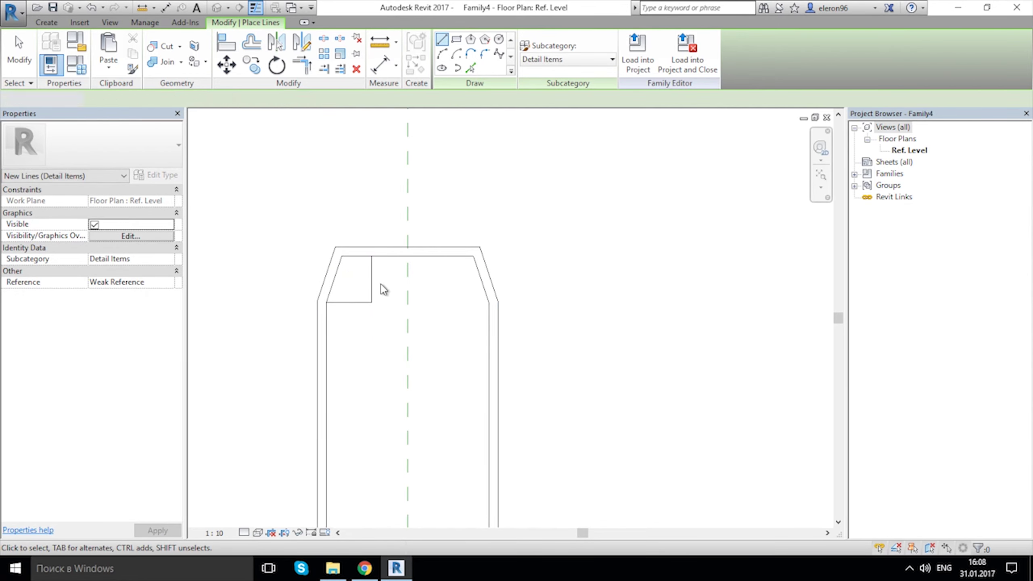
key(Escape)
Mirror a copy of the two upper-left corner lines about the vertical centre reference plane.
click(371, 286)
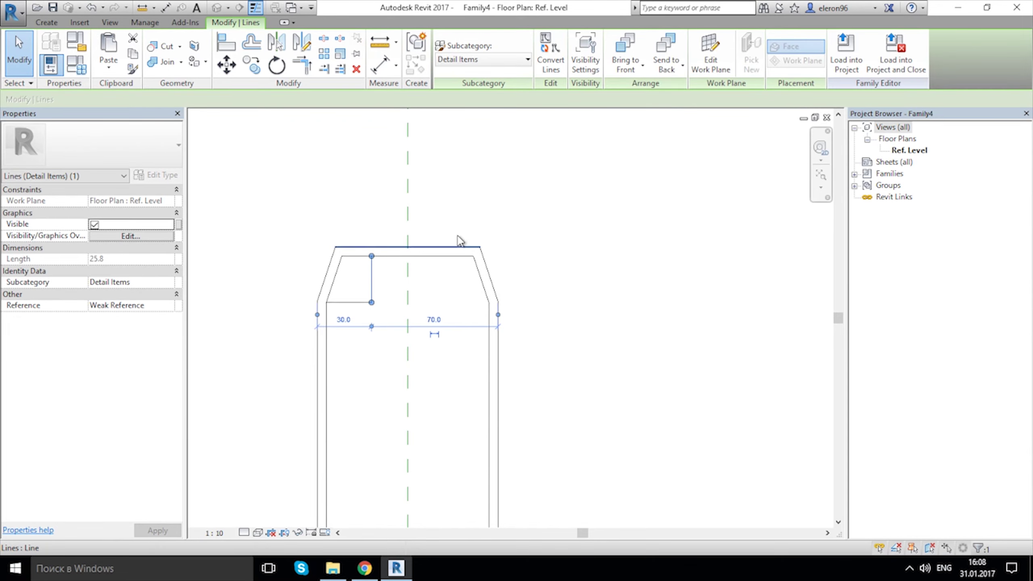
ctrl+click(357, 302)
key(m)
key(m)
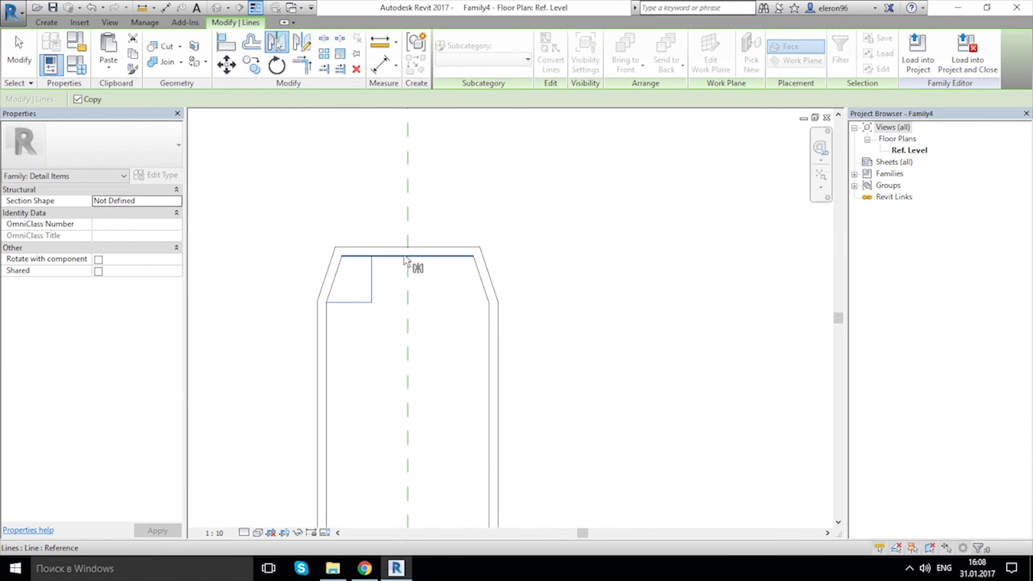
click(407, 271)
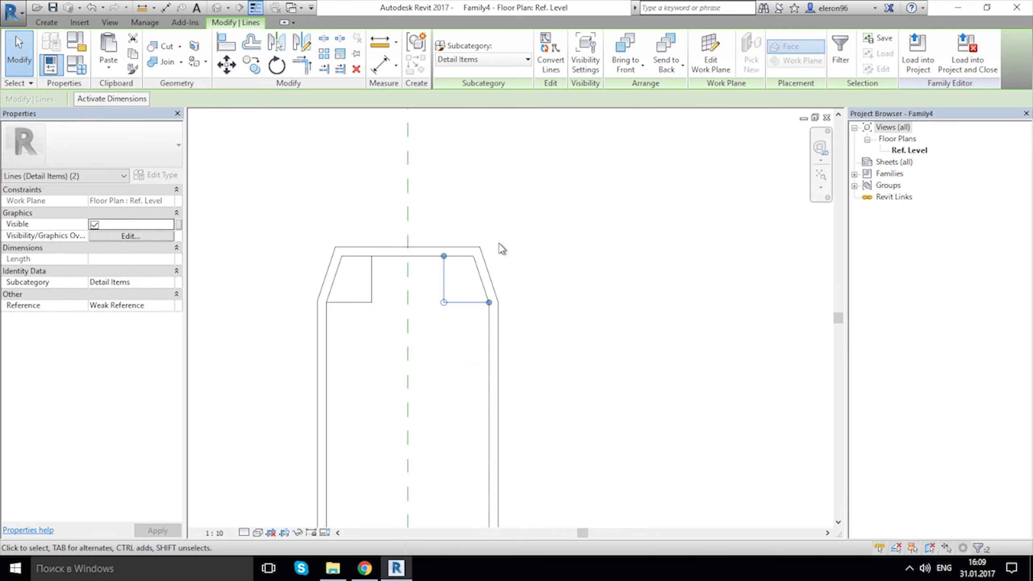
click(527, 228)
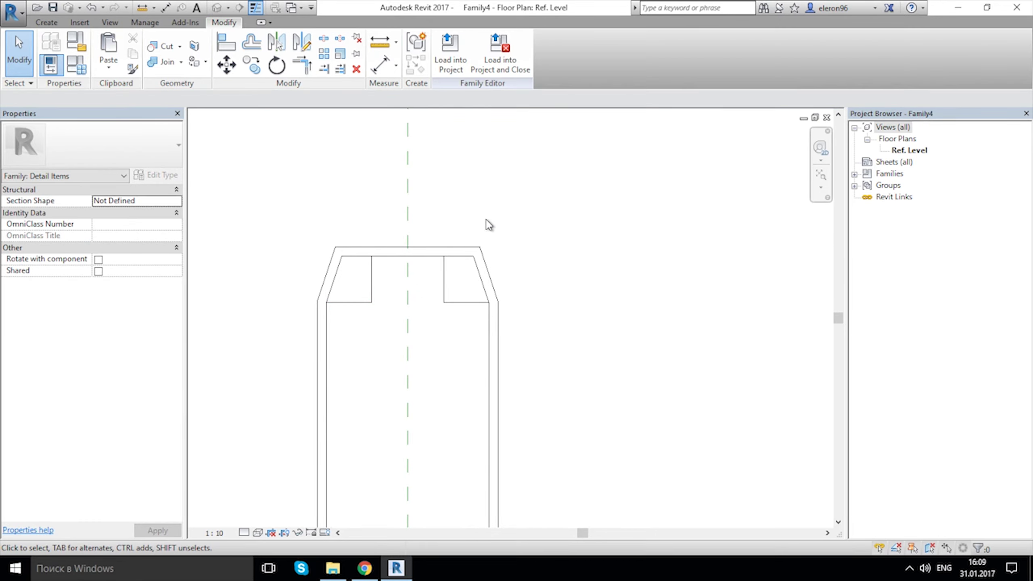
Start loading the family into a project and save it as detail mullion in the Test 17 folder.
key(alt+shift)
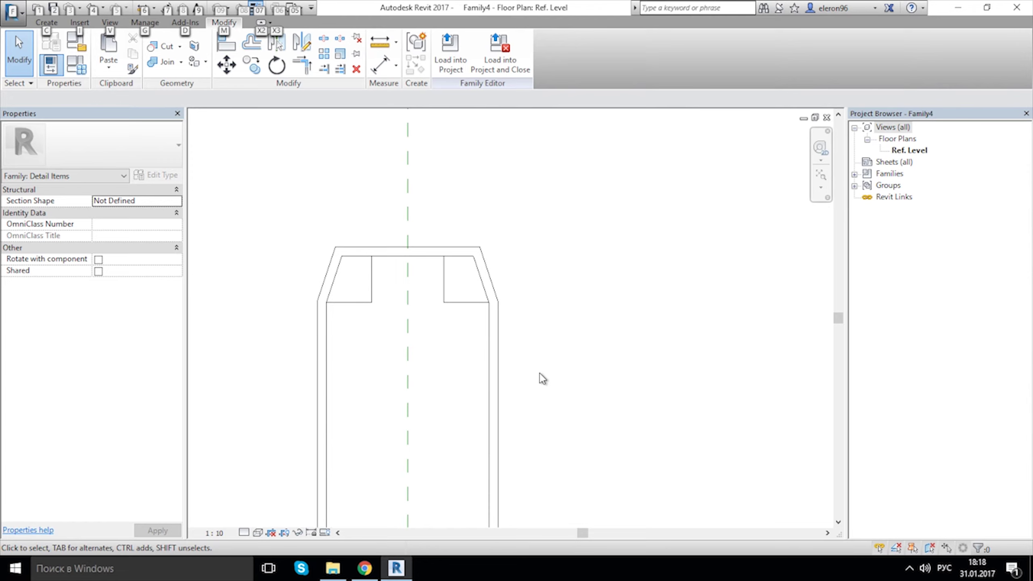
scroll(539, 373, down, 8)
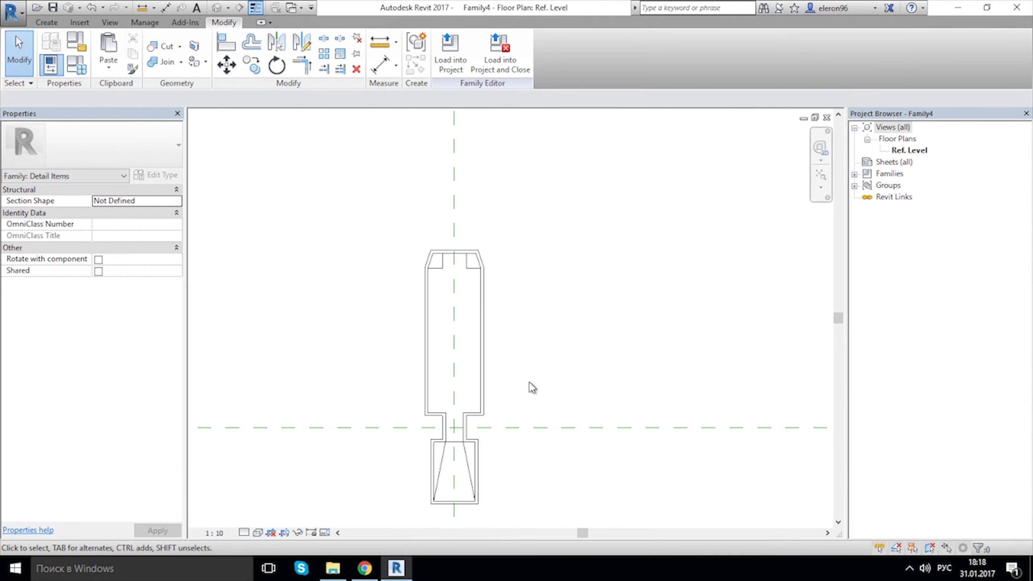
middle_drag(516, 386, 509, 397)
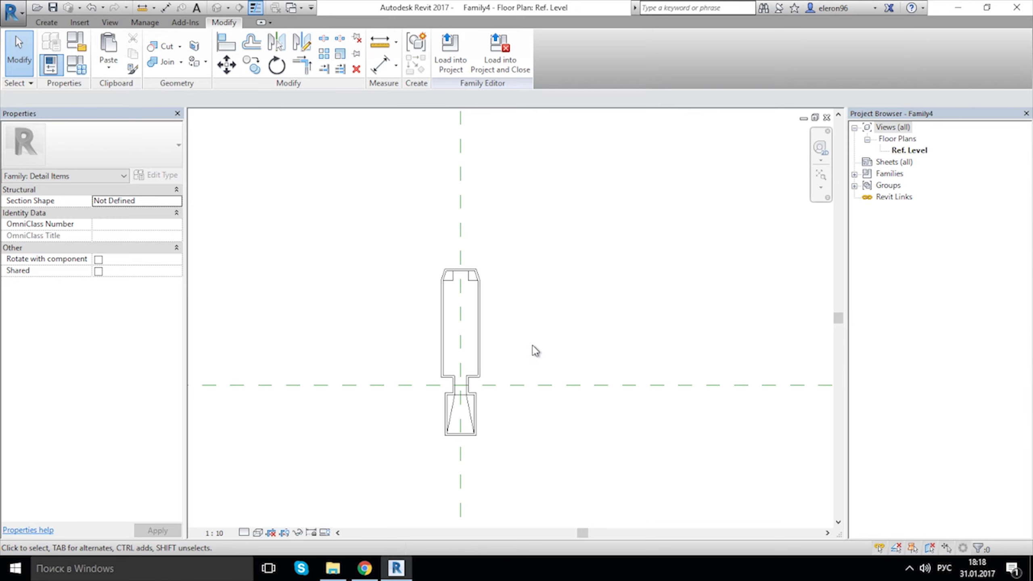
middle_drag(546, 341, 554, 331)
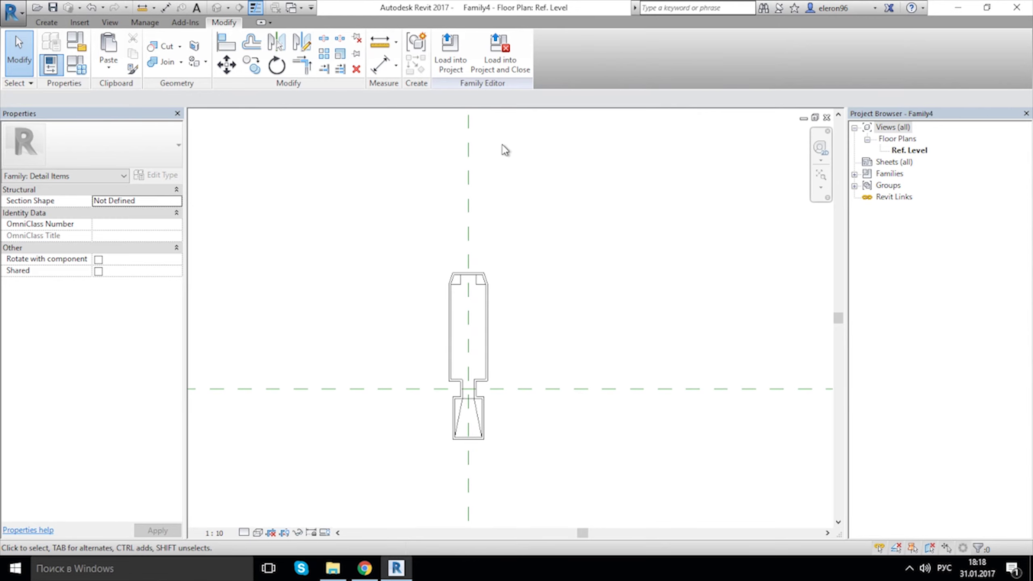
click(453, 61)
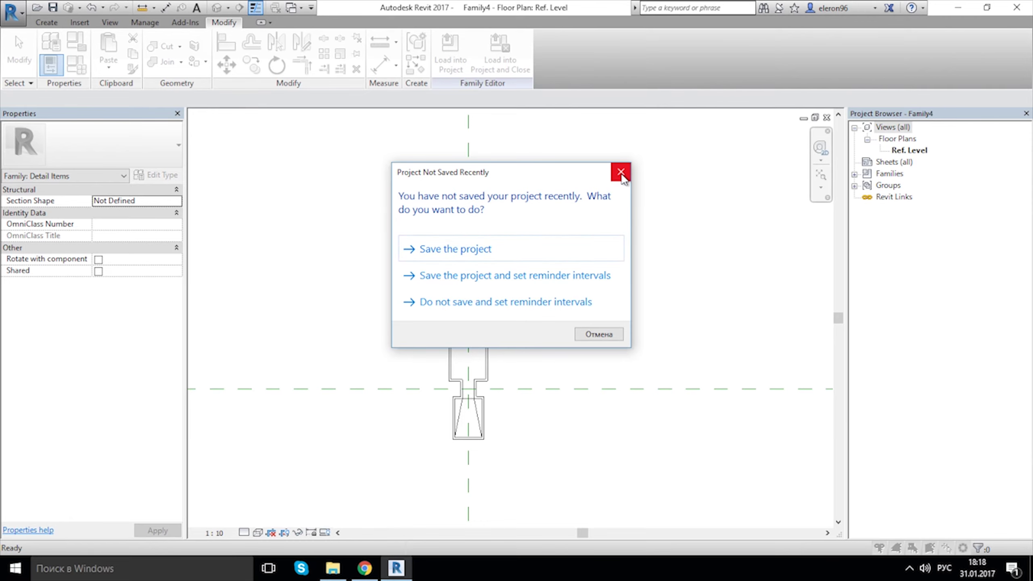
click(506, 253)
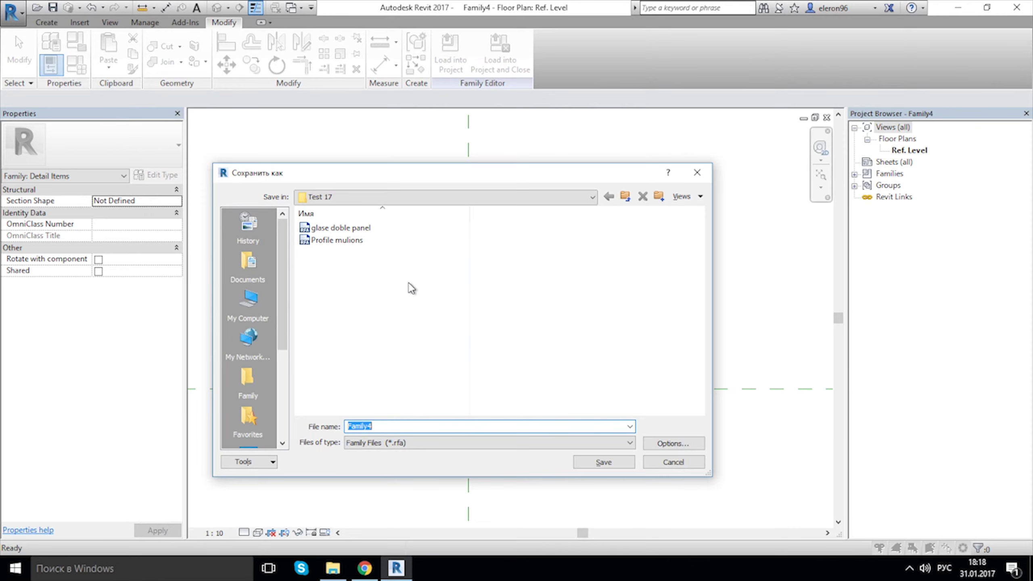
text(вуеу)
click(654, 444)
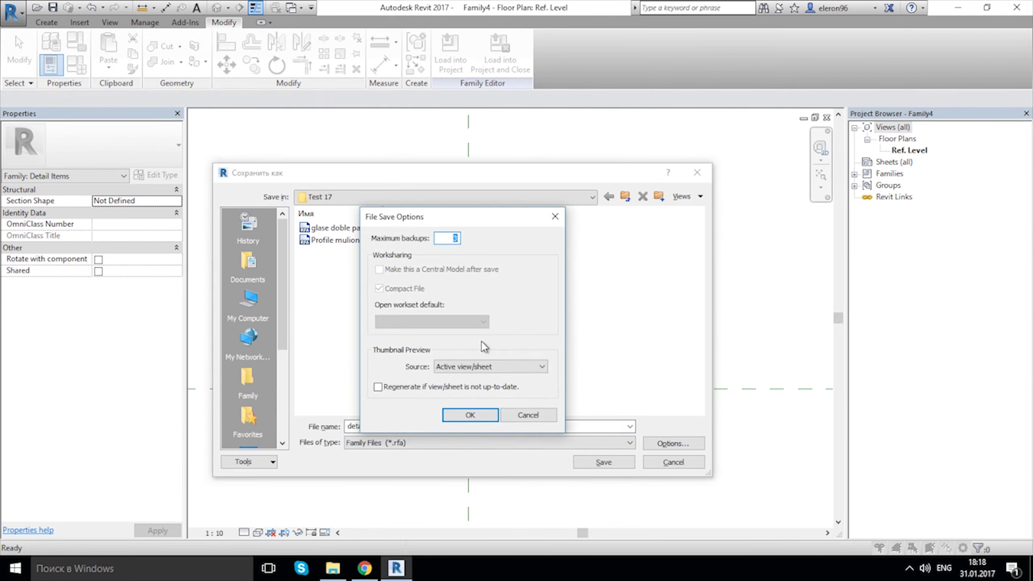
click(470, 415)
click(604, 462)
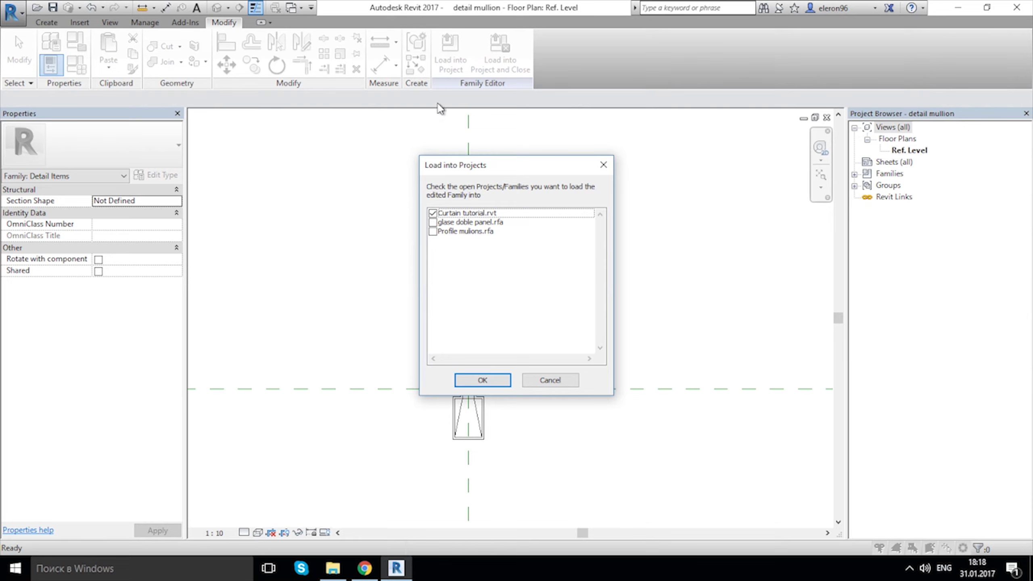
Load the detail mullion family into Profile mulions.rfa only, excluding Curtain tutorial.rvt.
click(433, 232)
click(433, 213)
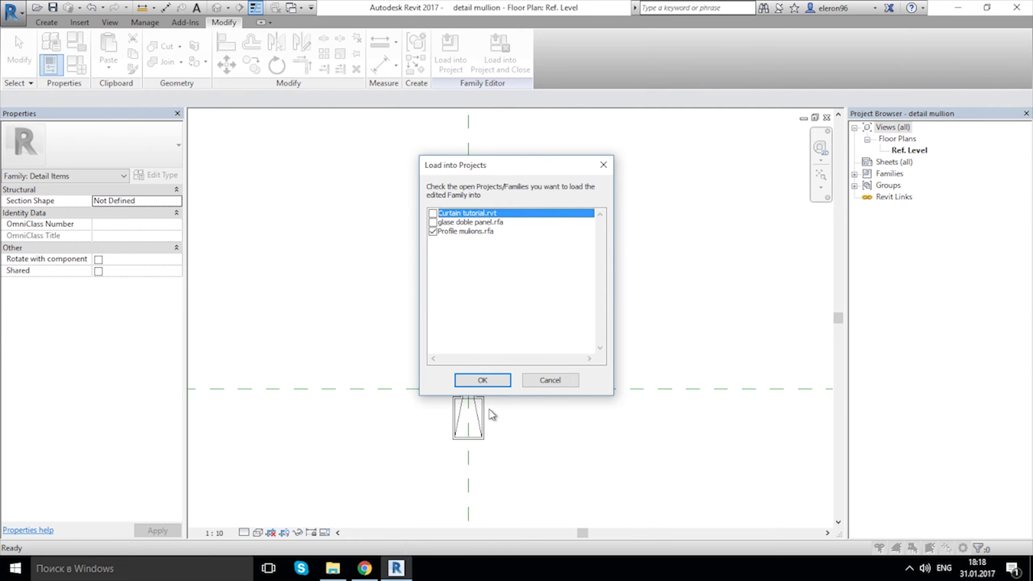
click(493, 383)
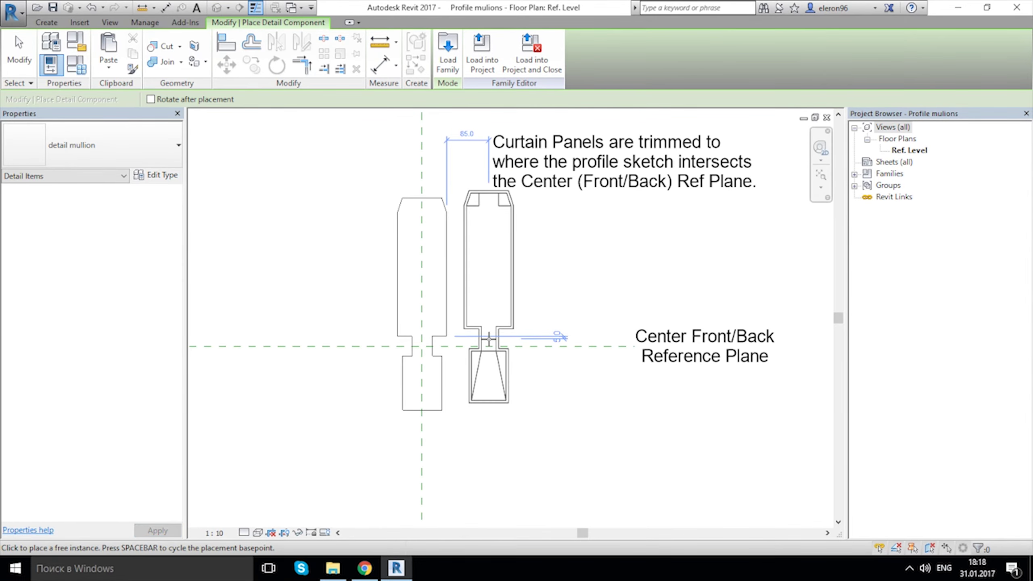
Place the detail mullion component at the intersection of the two reference planes, over the profile outline.
middle_drag(488, 338, 538, 332)
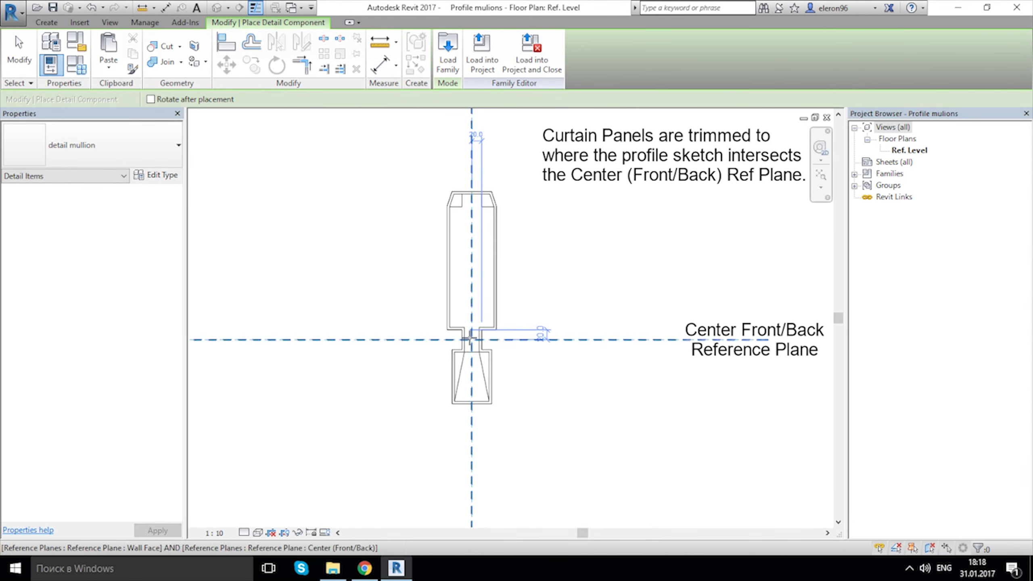
click(472, 339)
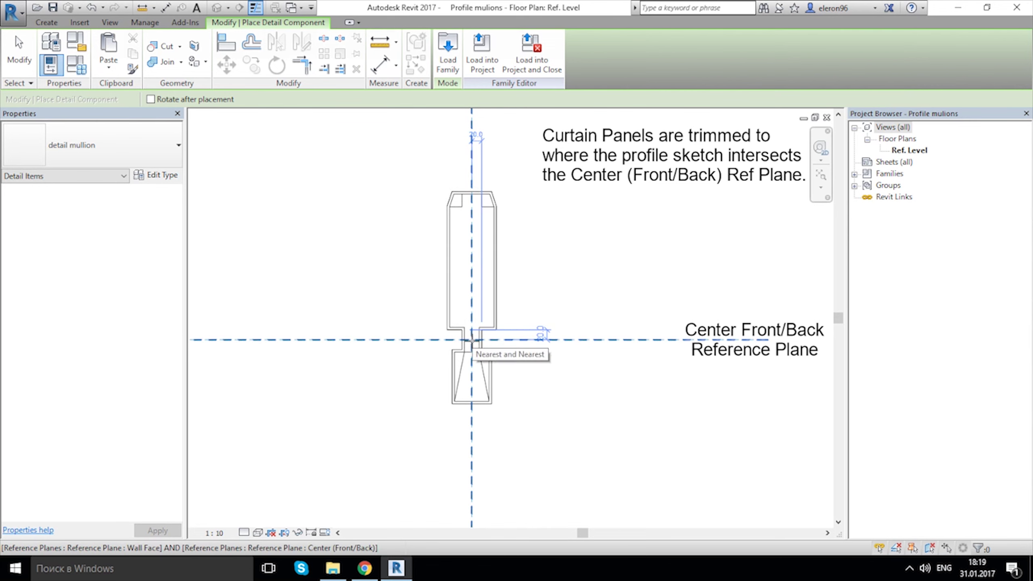
click(471, 340)
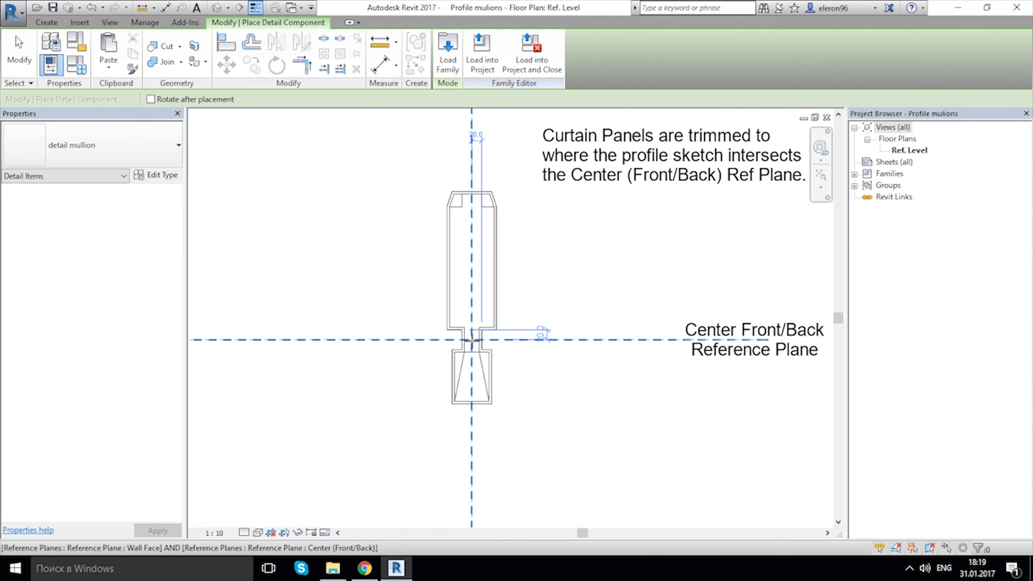
key(Escape)
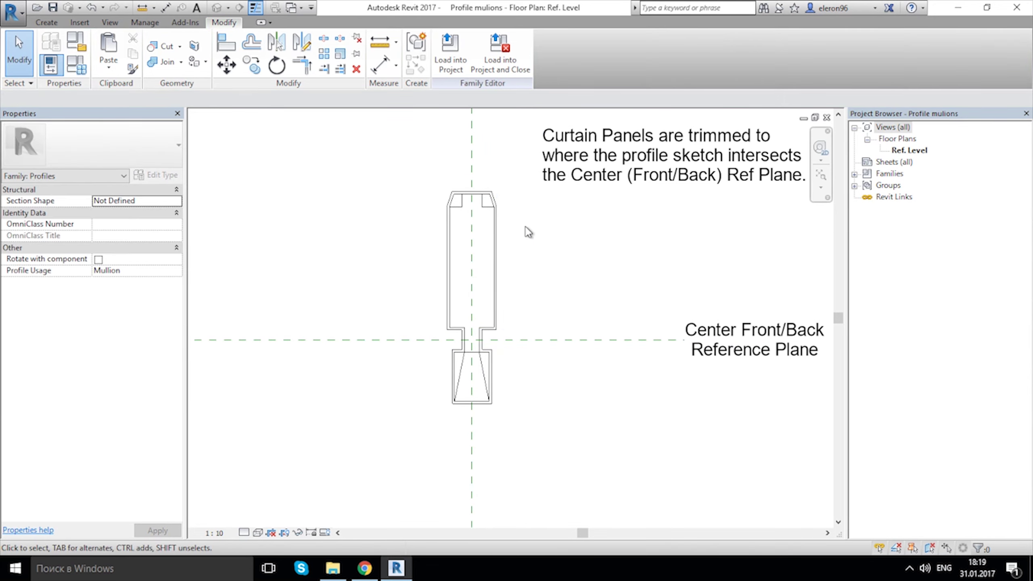
middle_drag(526, 230, 503, 261)
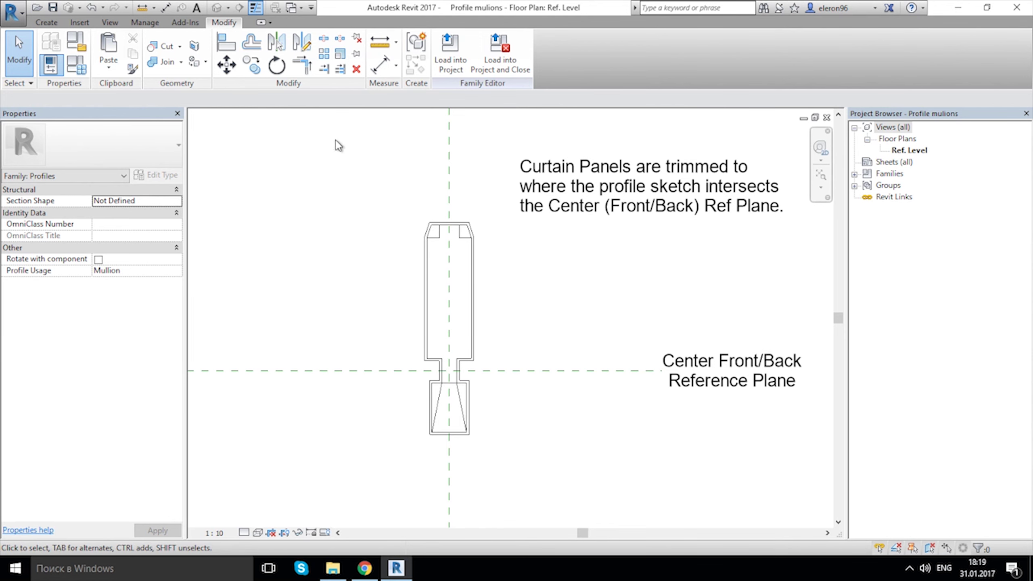
Align the detail mullion's vertical centre reference to the vertical reference plane and lock the alignment.
click(436, 238)
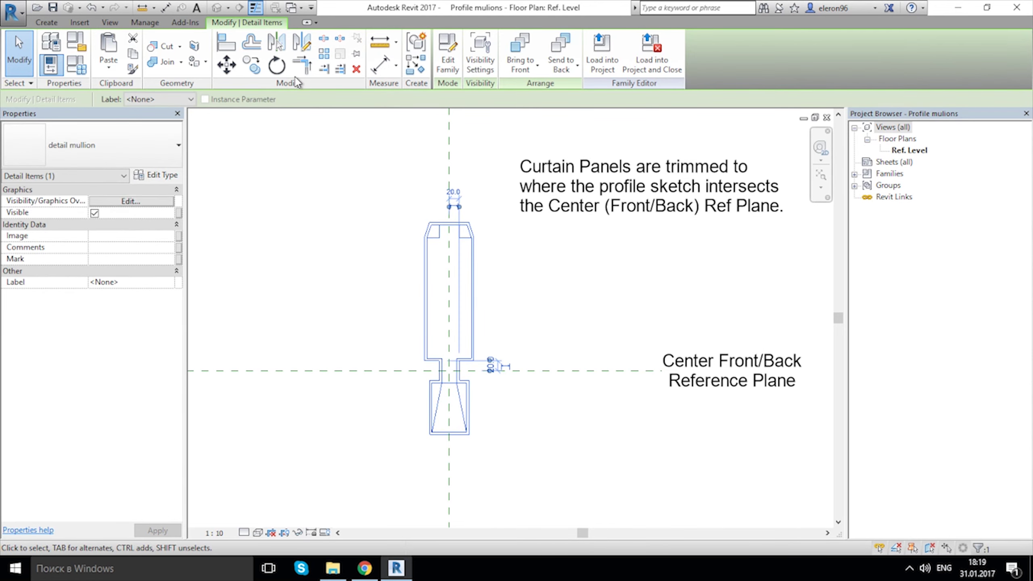
click(226, 44)
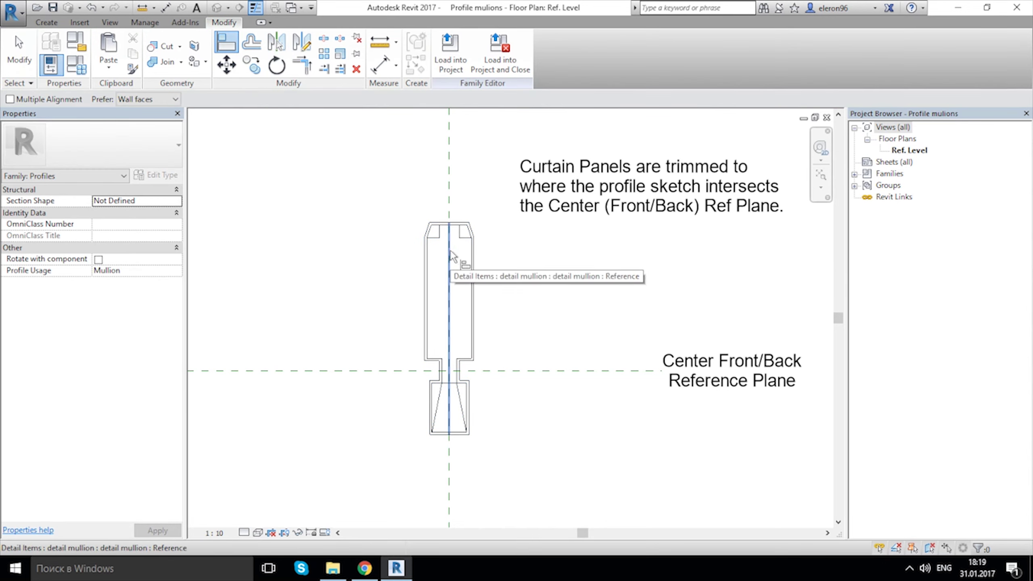
click(449, 211)
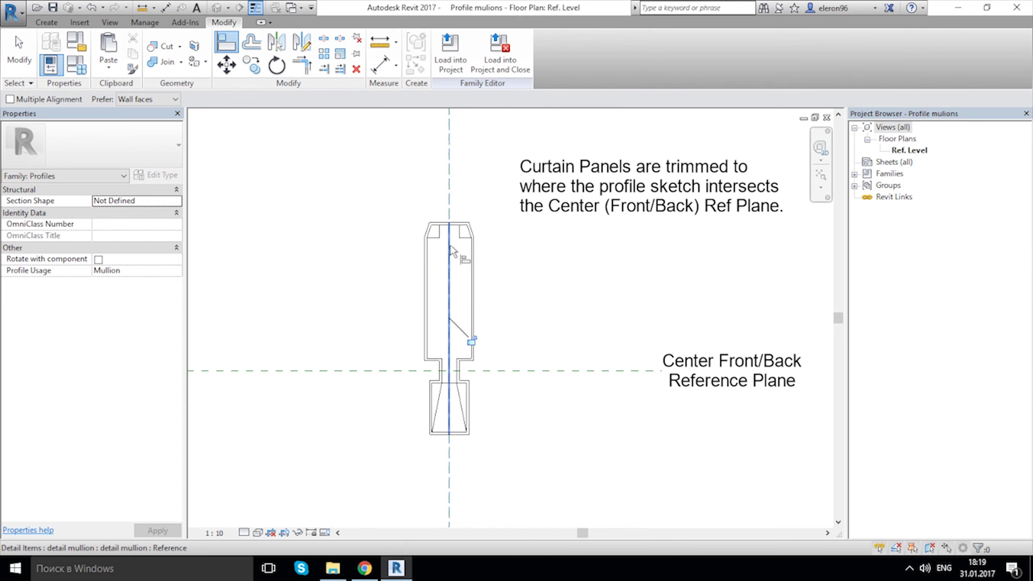
click(450, 249)
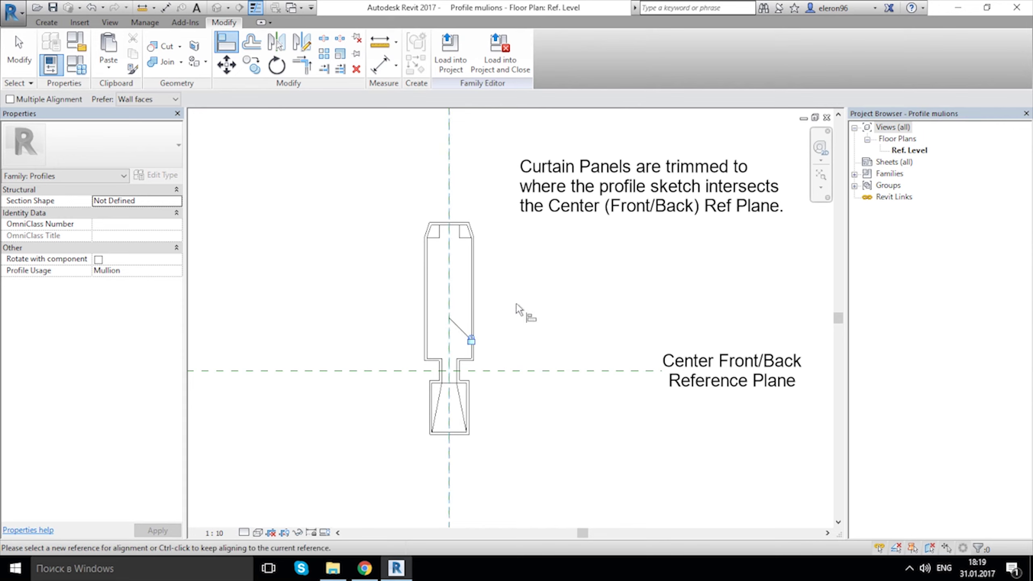
key(Escape)
key(Escape)
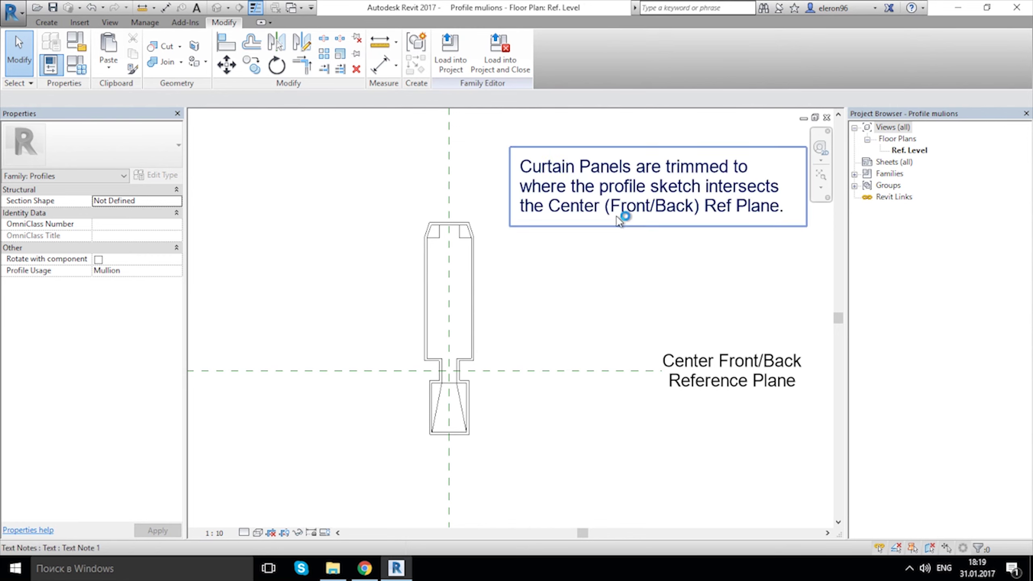
Save the mullion profile family and load it into Curtain tutorial.rvt only, overwriting the existing version without its parameter values.
click(12, 12)
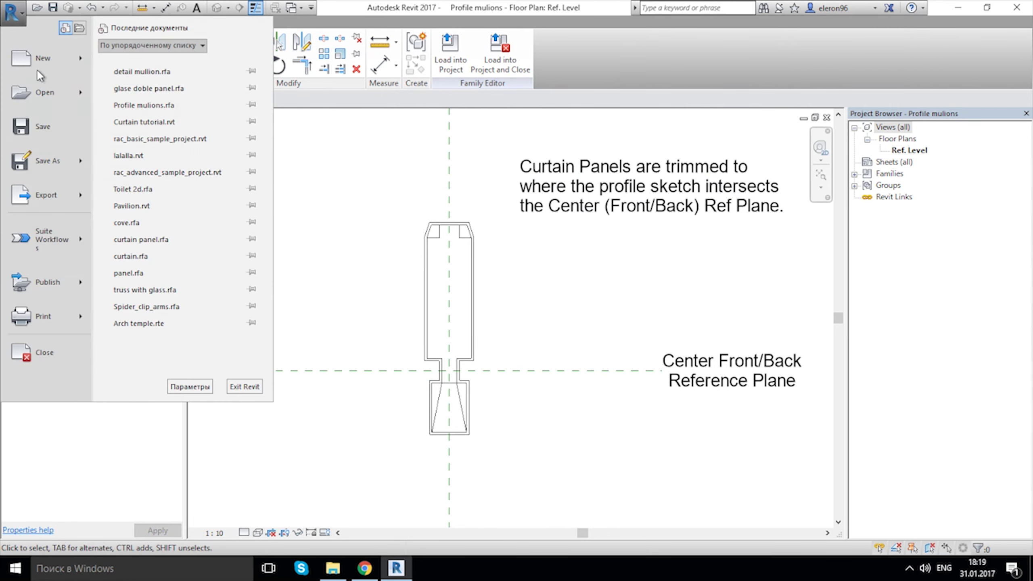
click(53, 131)
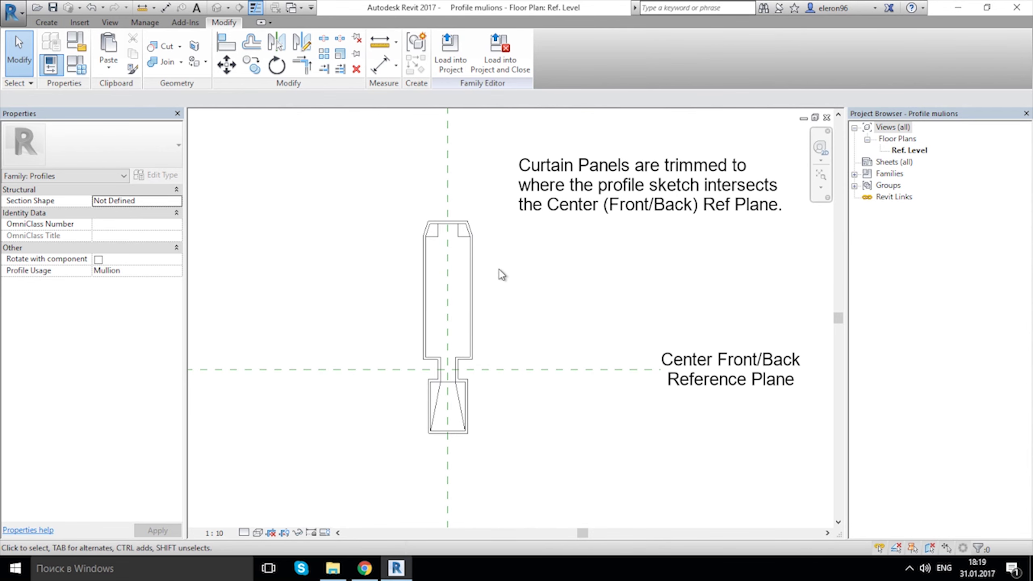
click(457, 62)
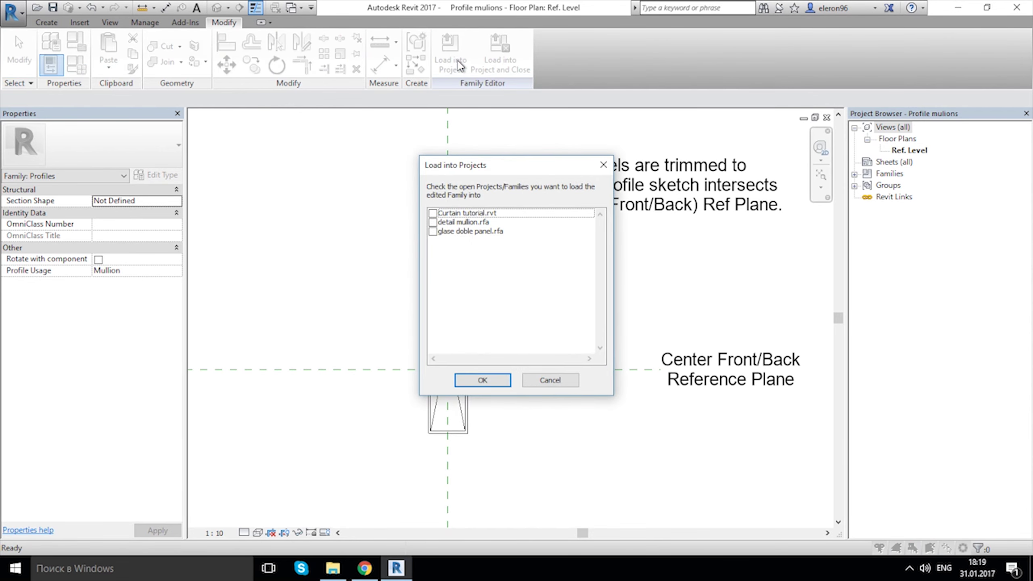
click(433, 213)
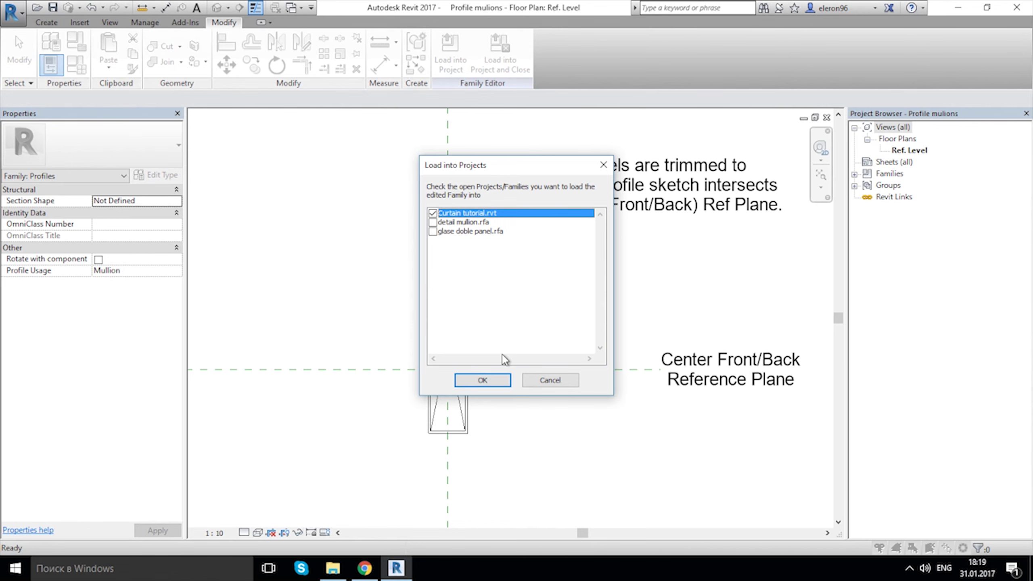
click(482, 379)
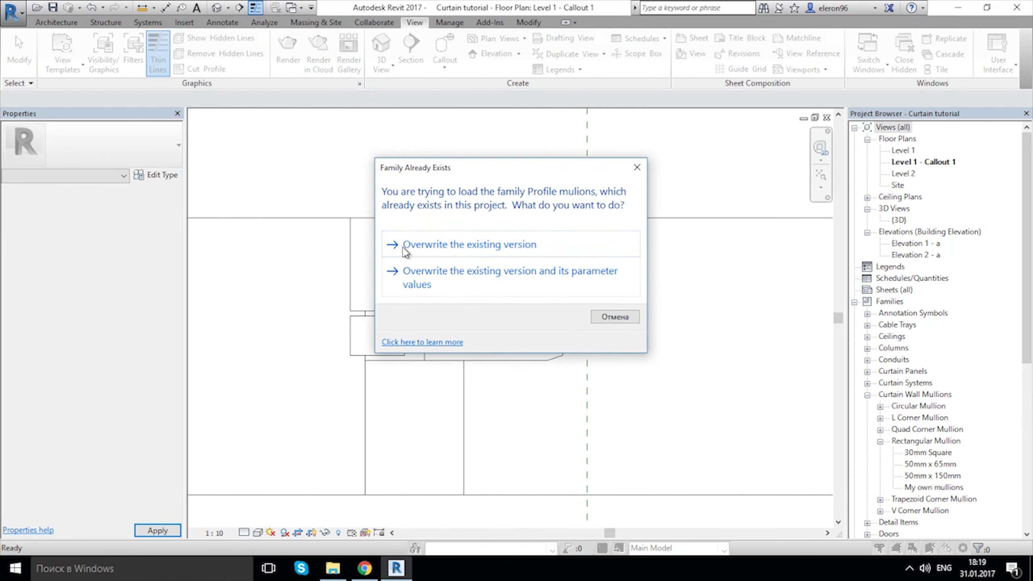
click(512, 245)
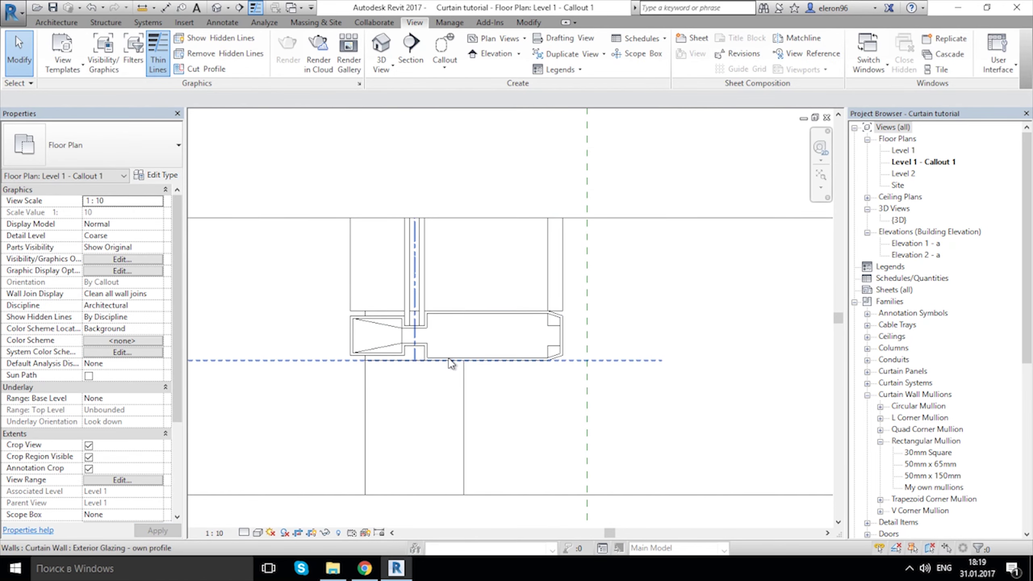
Examine the detailed mullion section in Level 1 - Callout 1, check the curtain wall mullions in the Level 1 plan, and return to the callout.
scroll(450, 363, up, 2)
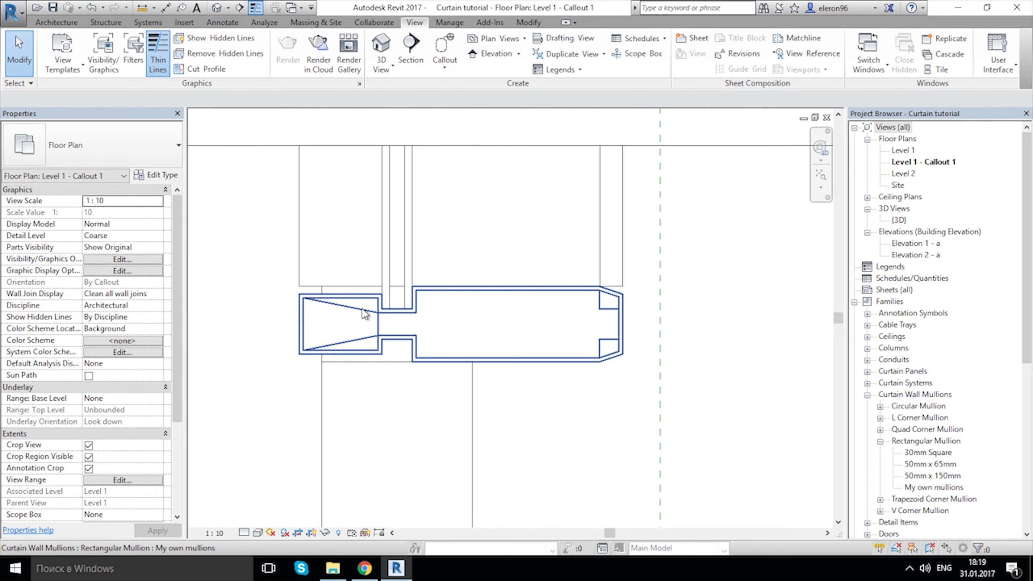
scroll(463, 343, down, 6)
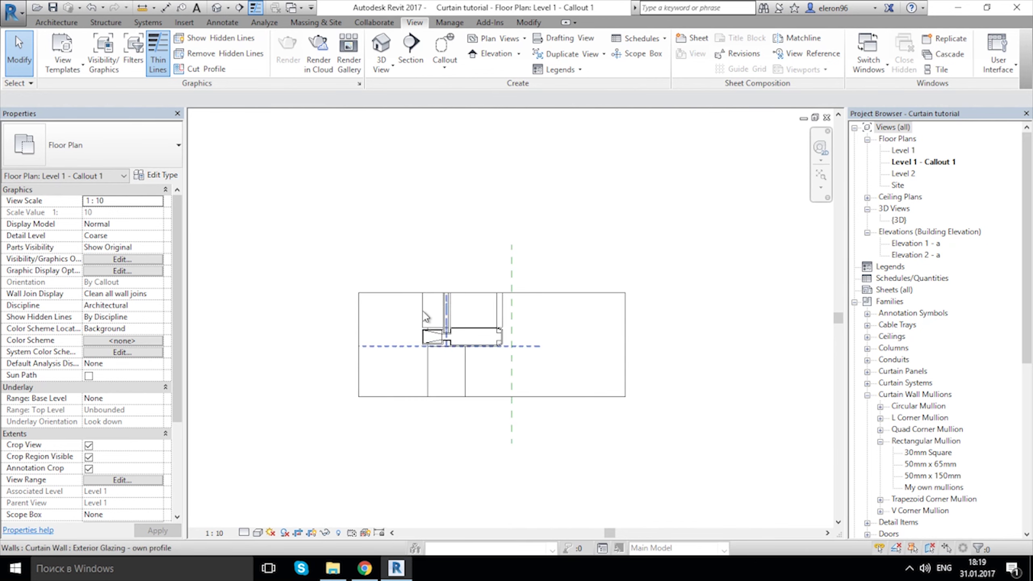
scroll(425, 317, up, 5)
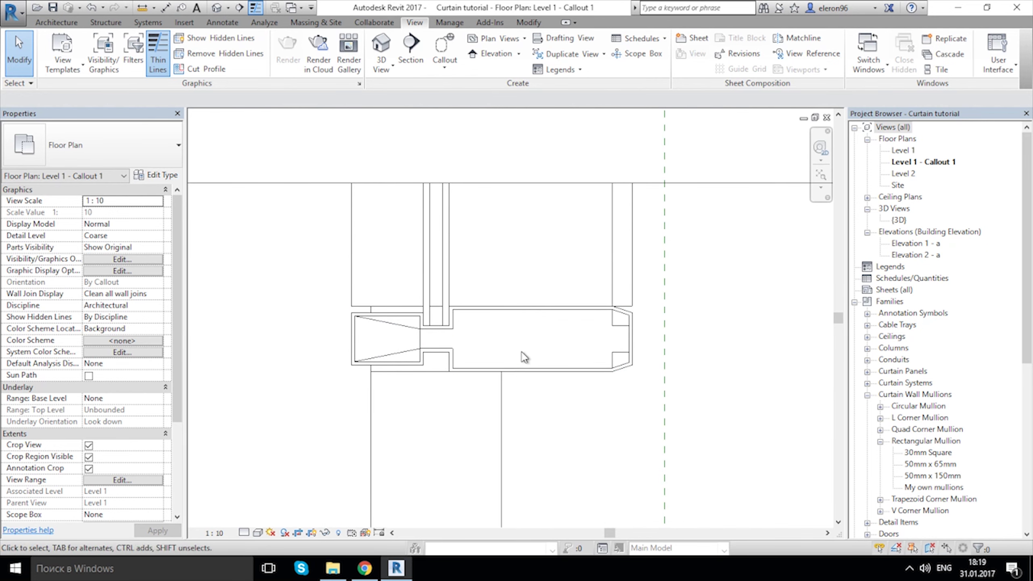
scroll(539, 360, down, 4)
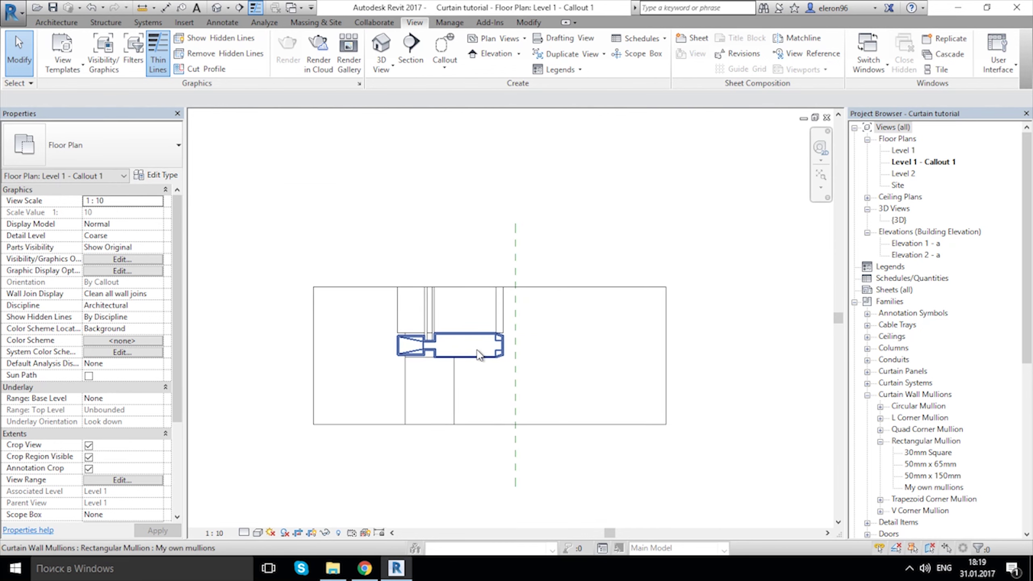
double_click(903, 151)
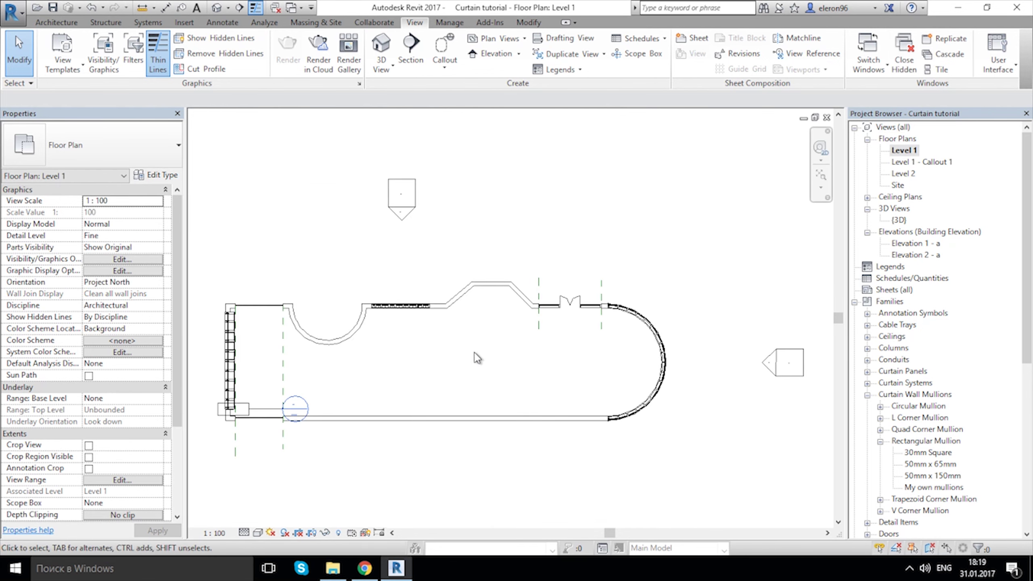
scroll(447, 368, up, 4)
scroll(447, 368, up, 5)
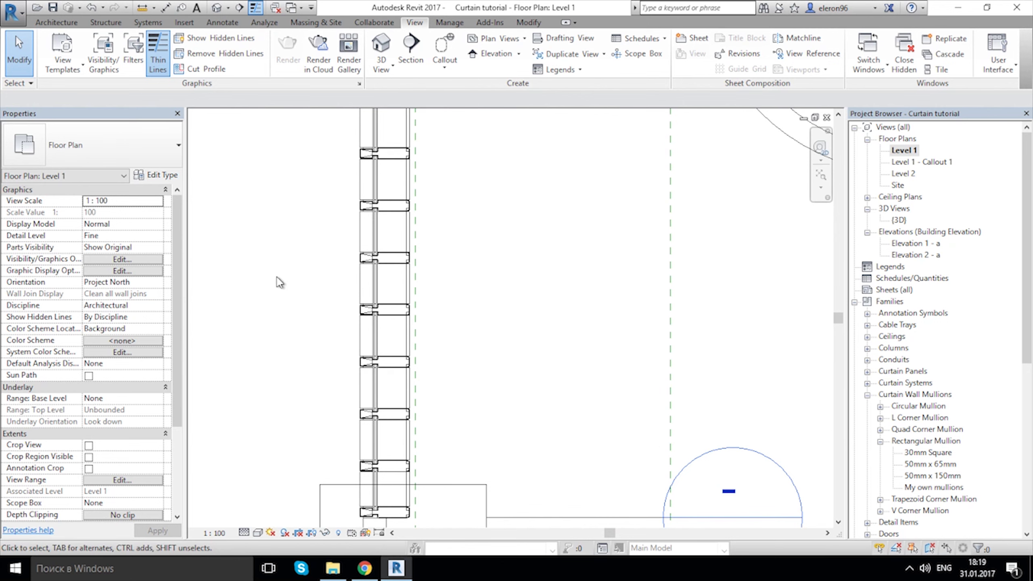
double_click(918, 163)
scroll(403, 370, up, 4)
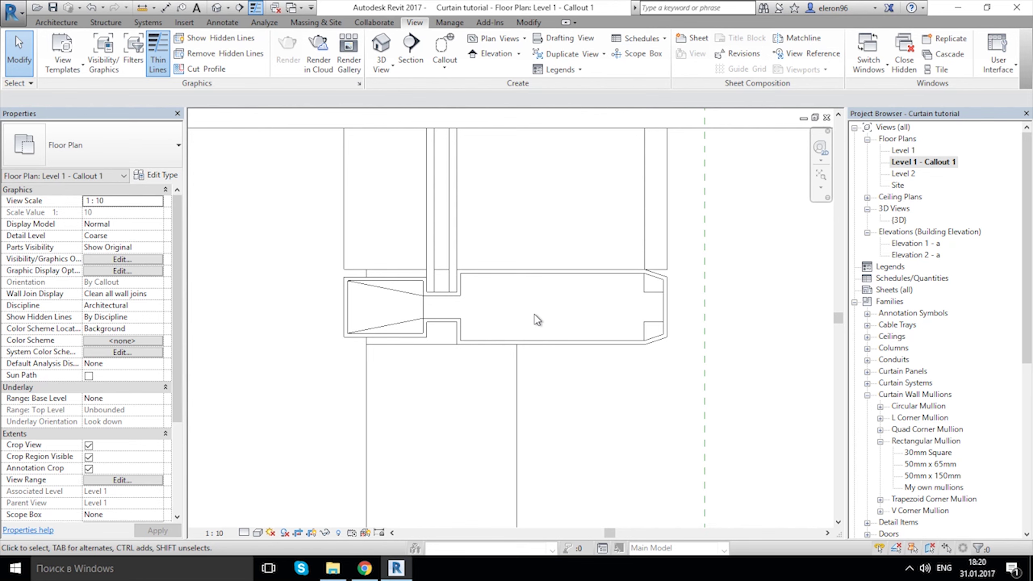
scroll(516, 329, down, 3)
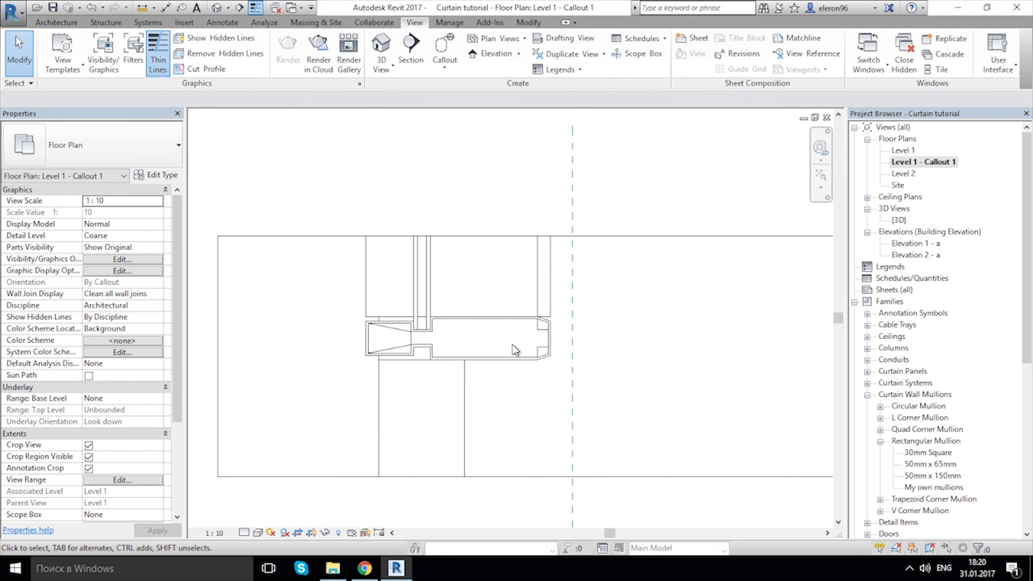
key(alt)
key(alt)
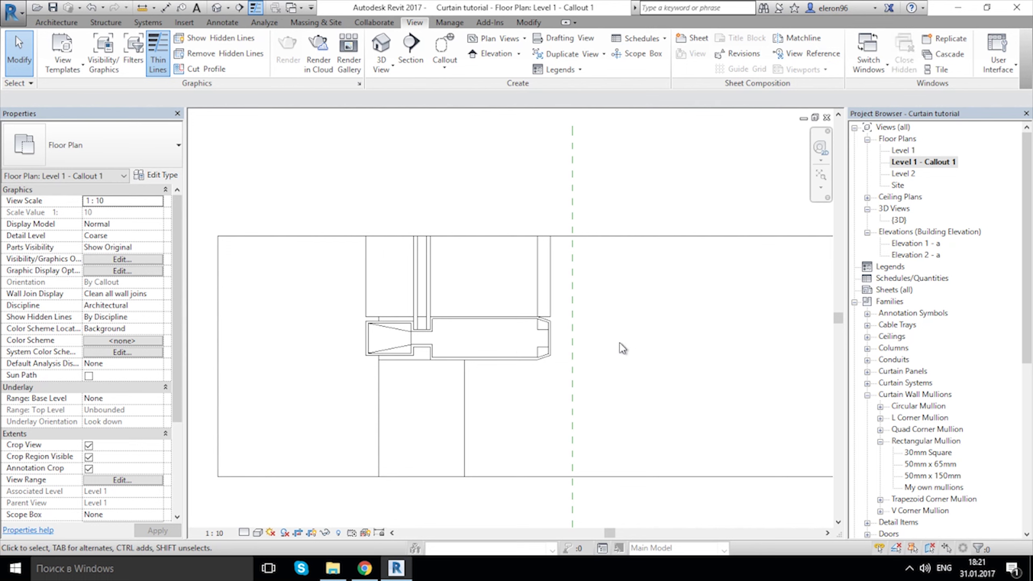